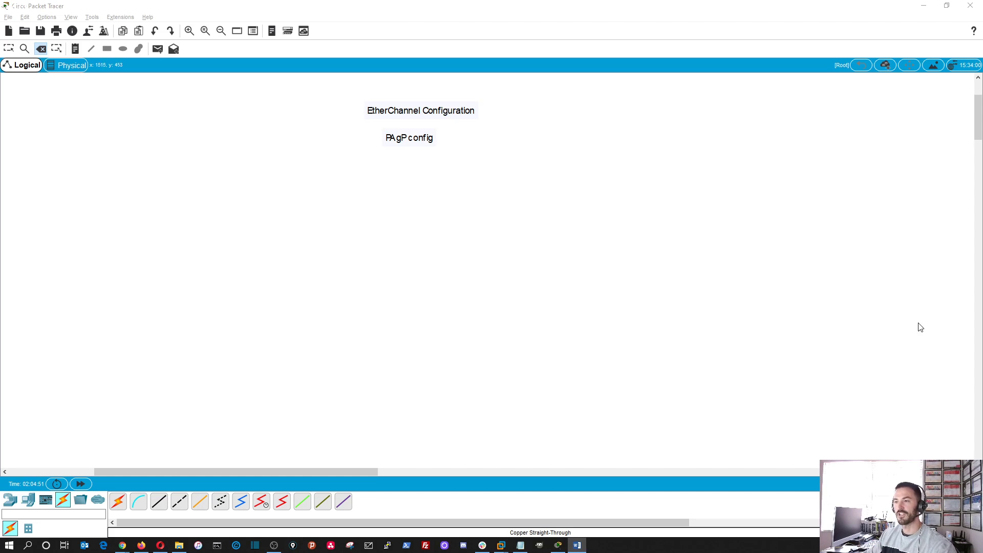
Place a 3560-24PS multilayer switch in the workspace, below and to the left of the PAgP config note
{"action": "left_click", "coordinate": [348, 243]}
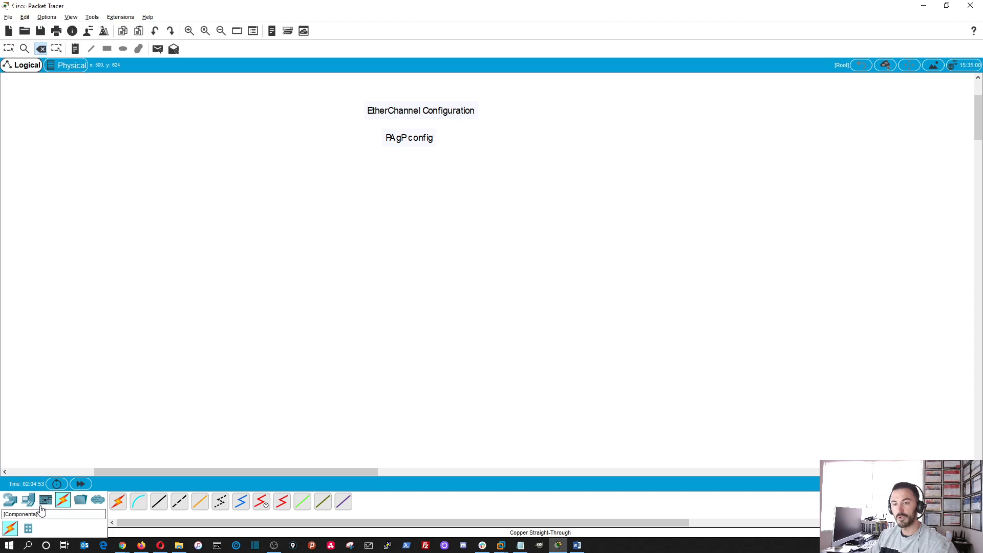
{"action": "left_click", "coordinate": [28, 528]}
{"action": "left_click", "coordinate": [11, 529]}
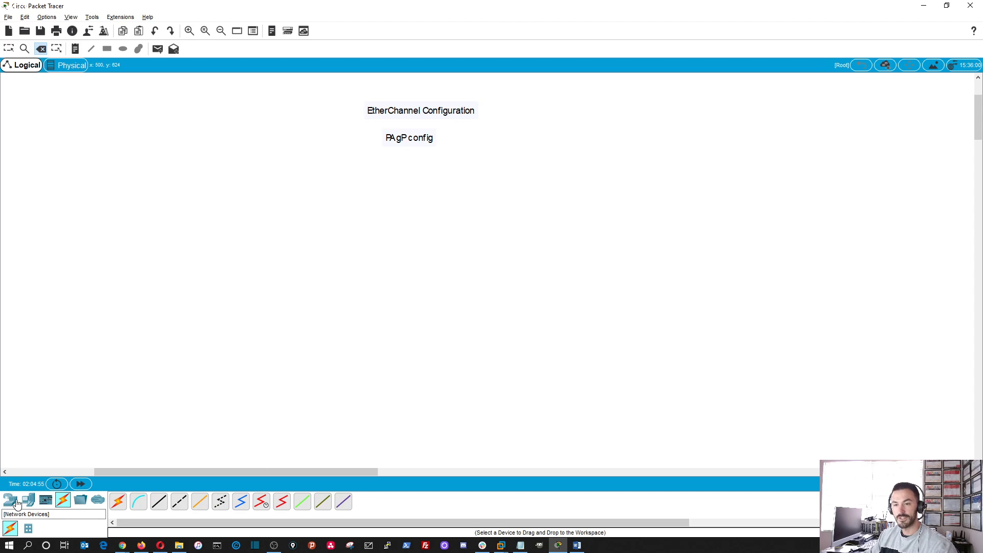
{"action": "left_click", "coordinate": [10, 500]}
{"action": "left_click", "coordinate": [28, 528]}
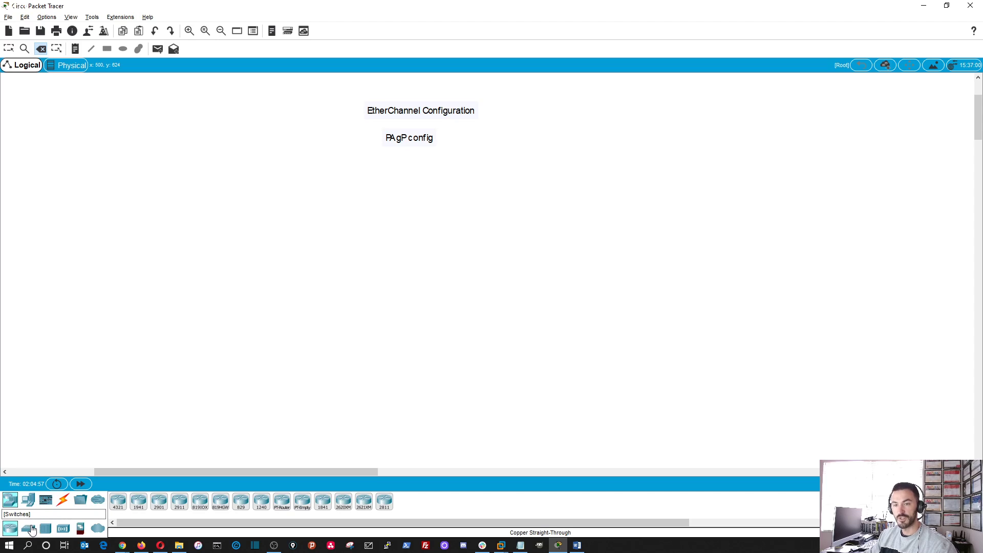
{"action": "left_click", "coordinate": [180, 501]}
{"action": "left_click", "coordinate": [308, 200]}
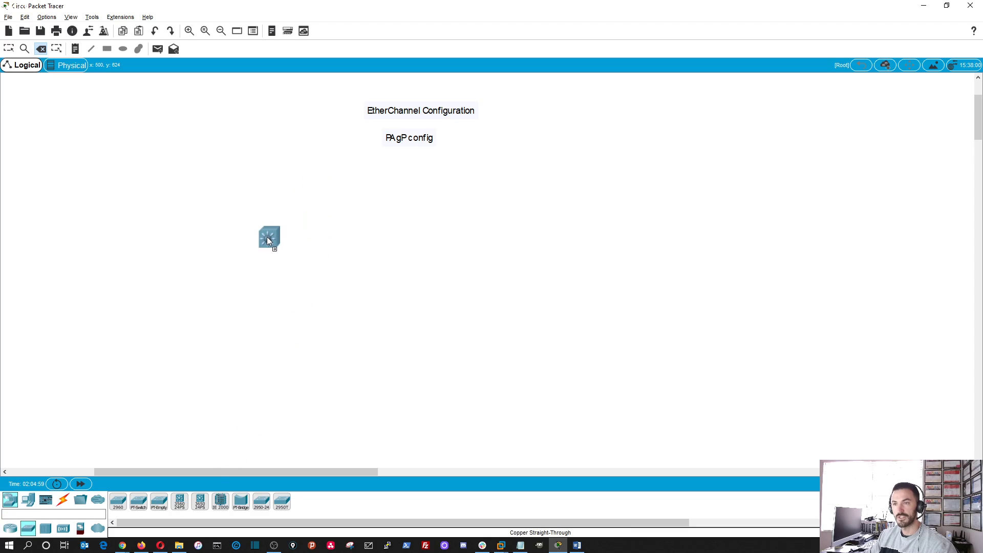
{"action": "left_click", "coordinate": [274, 239]}
{"action": "left_click", "coordinate": [183, 501]}
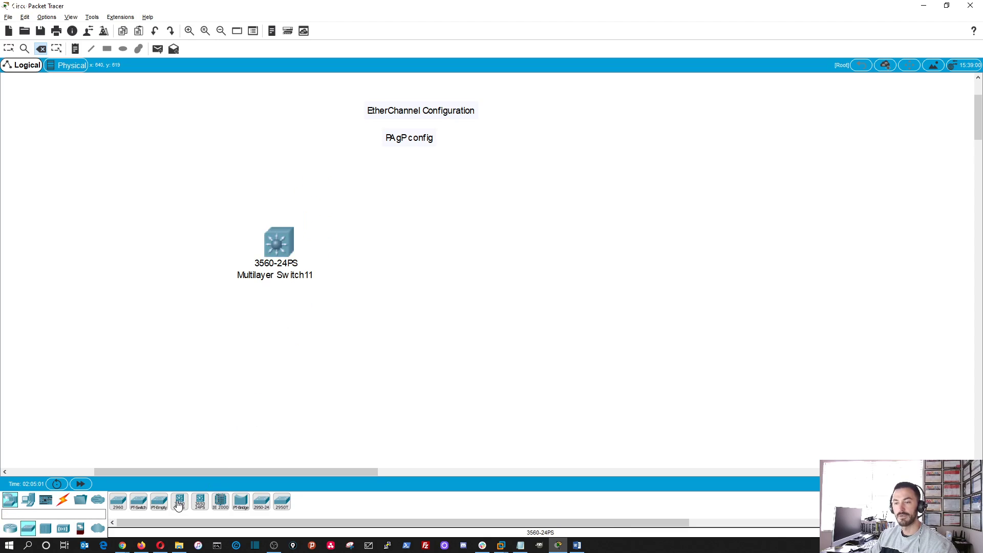
{"action": "left_click", "coordinate": [445, 250]}
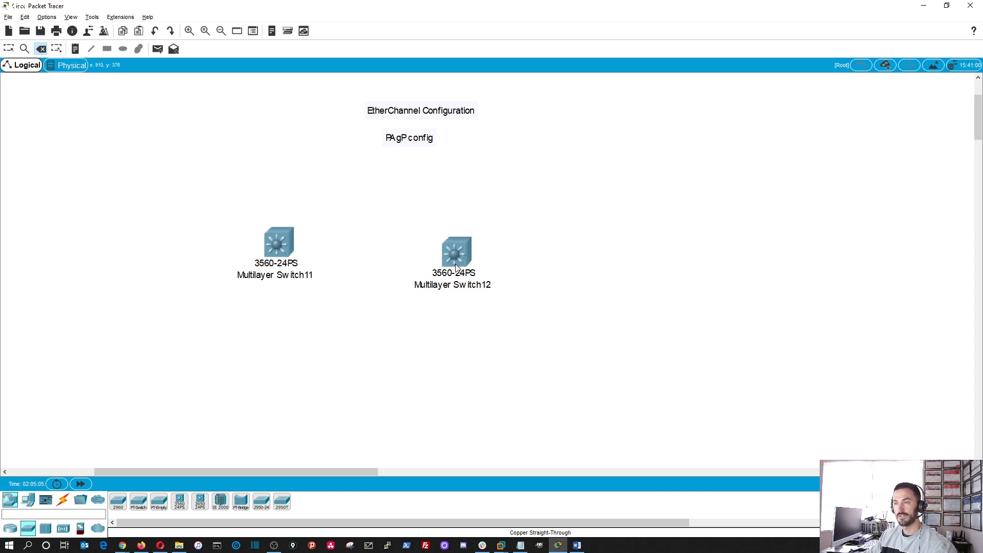
{"action": "left_click", "coordinate": [469, 247]}
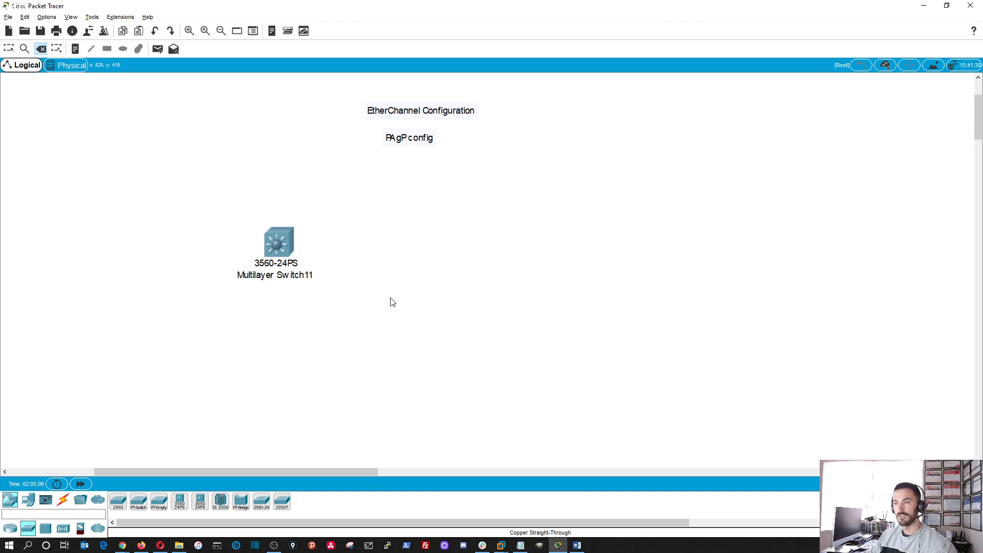
Leave delete mode and place a second 3560-24PS multilayer switch to the right of the first, aligned level with it
{"action": "left_click", "coordinate": [9, 50]}
{"action": "left_click", "coordinate": [180, 501]}
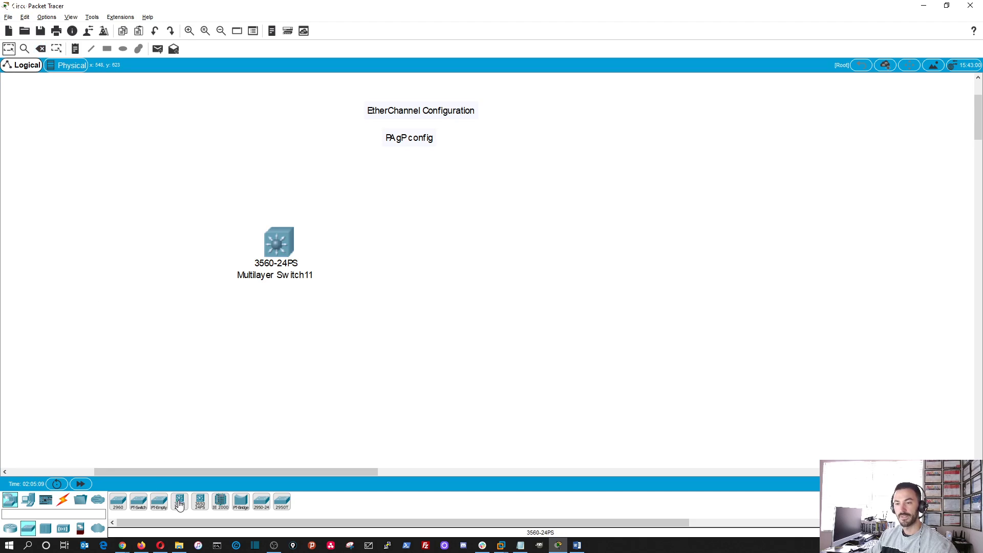
{"action": "left_click", "coordinate": [490, 236]}
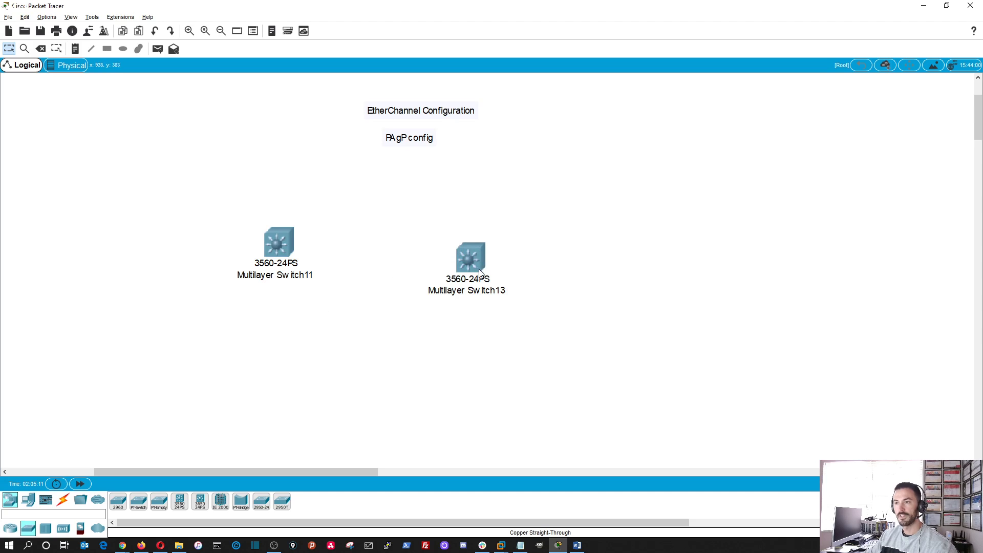
{"action": "left_click_drag", "start_coordinate": [494, 243], "coordinate": [496, 246]}
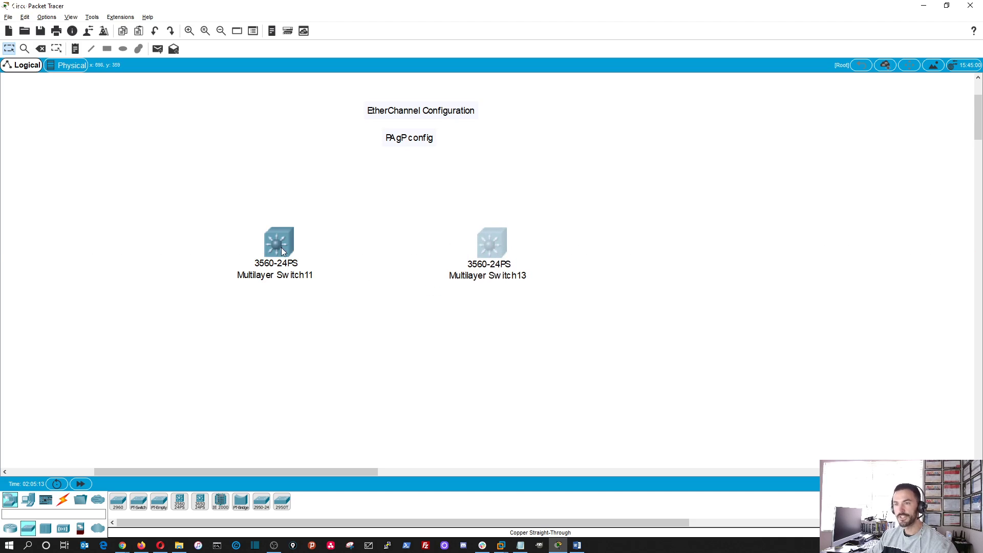
Connect GigabitEthernet0/1 of Multilayer Switch11 to GigabitEthernet0/1 of Multilayer Switch13 with a copper straight-through cable
{"action": "left_click", "coordinate": [62, 499]}
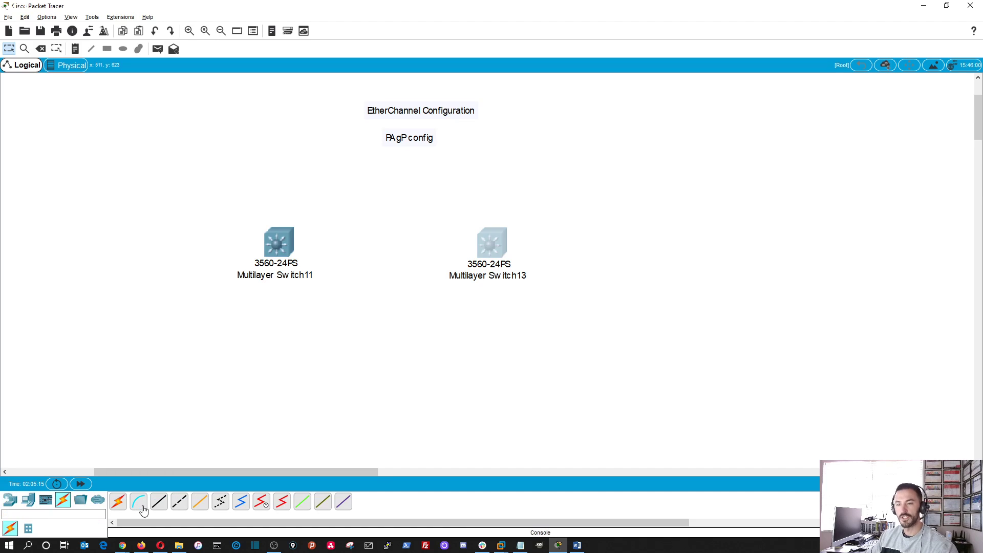
{"action": "left_click", "coordinate": [159, 502]}
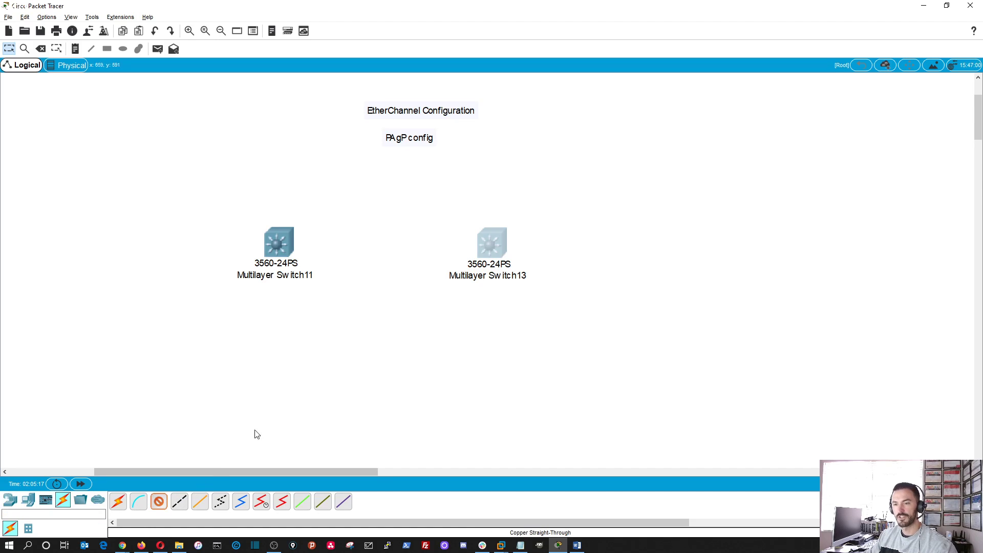
{"action": "left_click", "coordinate": [275, 245]}
{"action": "left_click", "coordinate": [314, 531]}
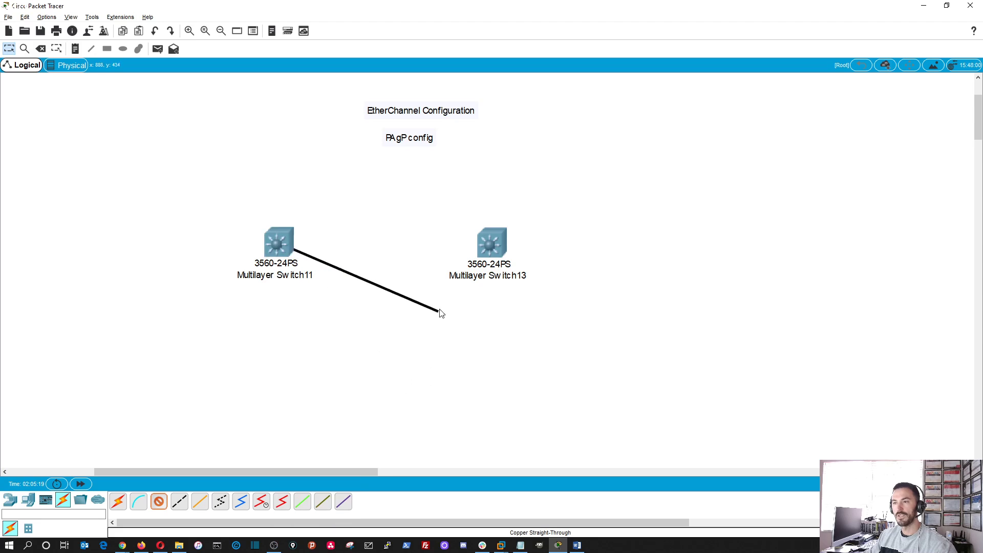
{"action": "left_click", "coordinate": [494, 245]}
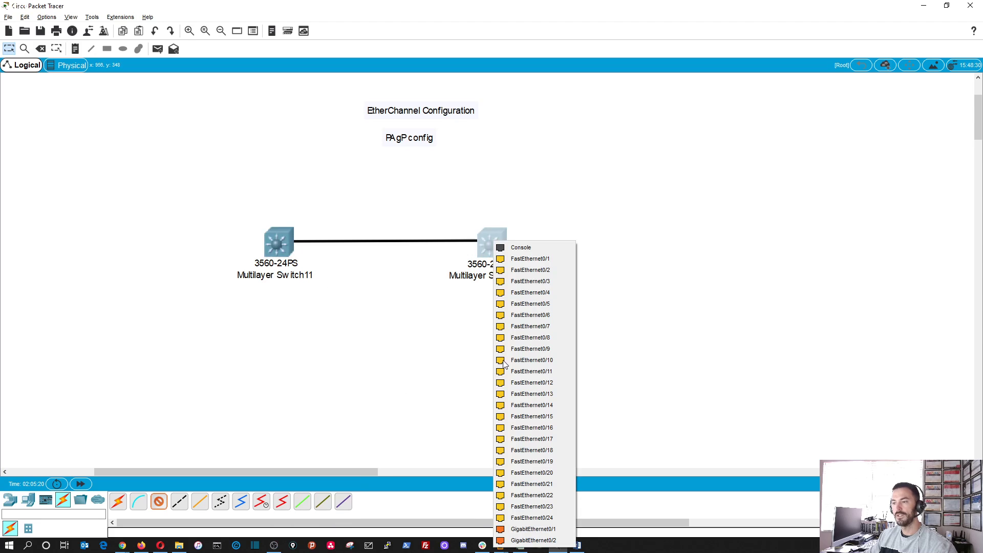
{"action": "left_click", "coordinate": [535, 531]}
Connect GigabitEthernet0/2 on both switches with a second copper straight-through cable and space the switches farther apart
{"action": "left_click", "coordinate": [159, 501]}
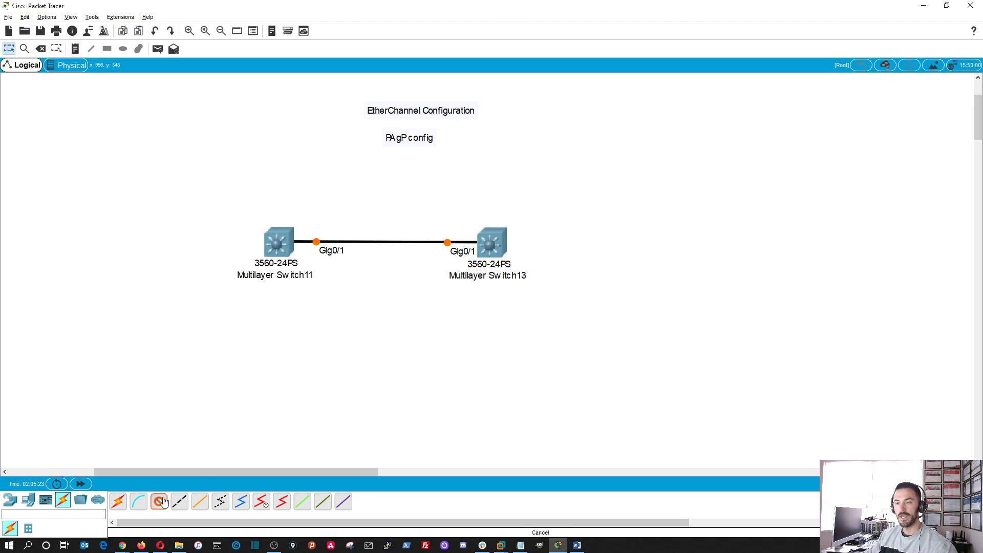
{"action": "left_click", "coordinate": [279, 243]}
{"action": "left_click", "coordinate": [322, 532]}
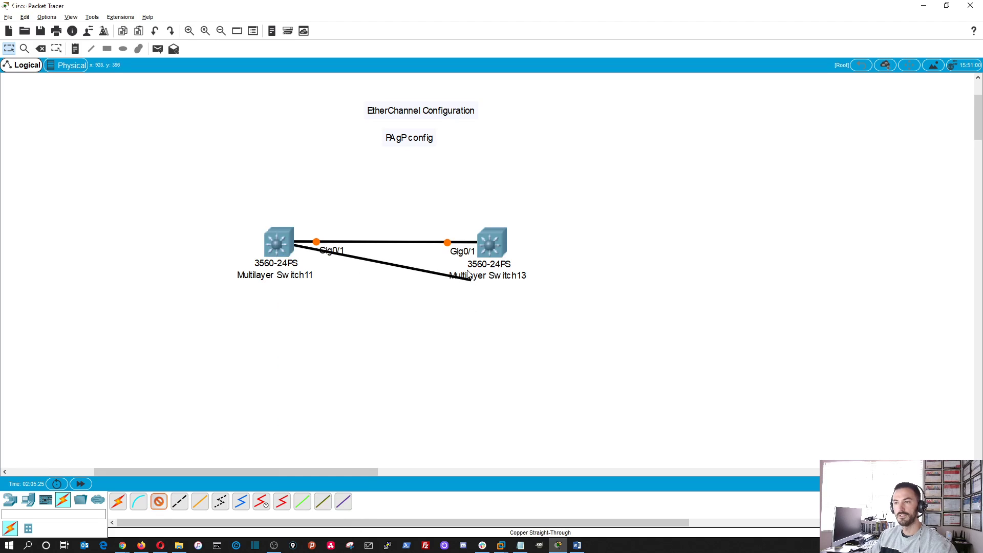
{"action": "left_click", "coordinate": [496, 244]}
{"action": "left_click", "coordinate": [535, 532]}
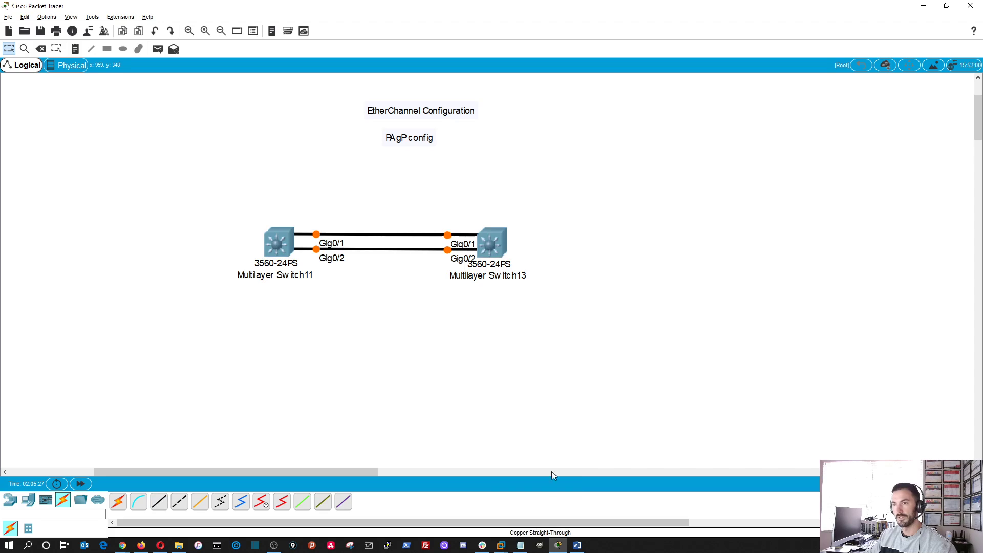
{"action": "left_click_drag", "start_coordinate": [500, 243], "coordinate": [608, 243]}
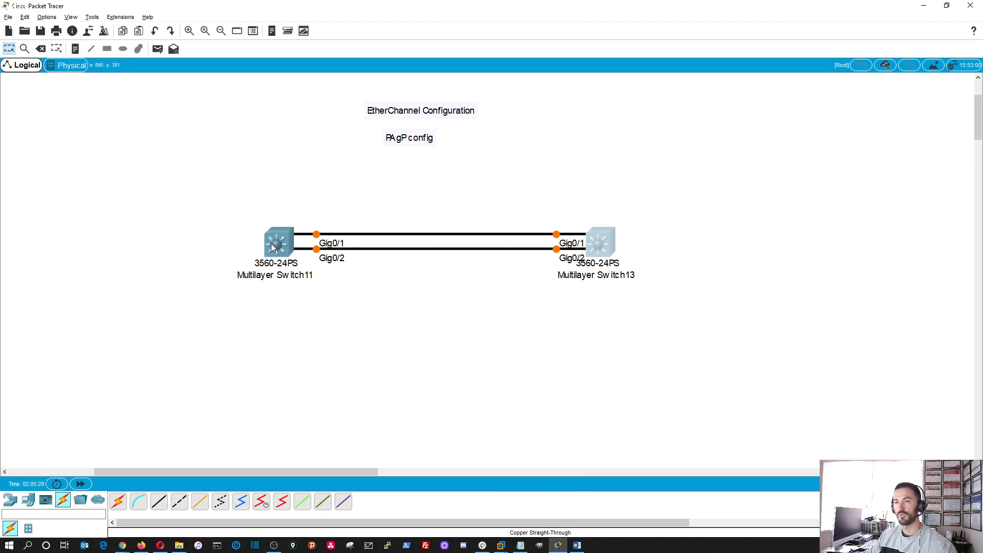
{"action": "mouse_move", "coordinate": [271, 244]}
{"action": "left_mouse_down"}
{"action": "mouse_move", "coordinate": [262, 231]}
{"action": "mouse_move", "coordinate": [269, 238]}
{"action": "left_mouse_up"}
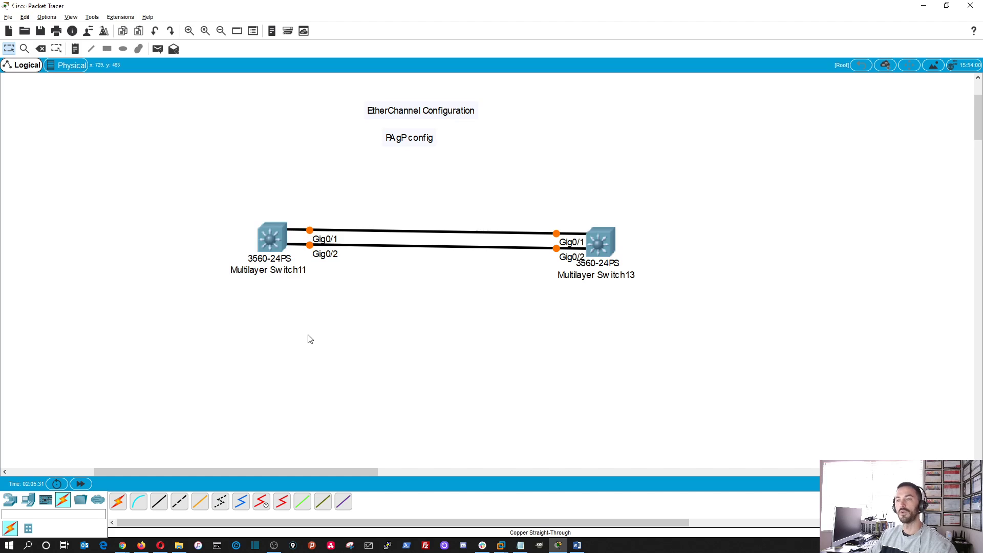
Open Multilayer Switch11 and Multilayer Switch13 in side-by-side windows, each showing its command line interface
{"action": "left_click", "coordinate": [276, 245]}
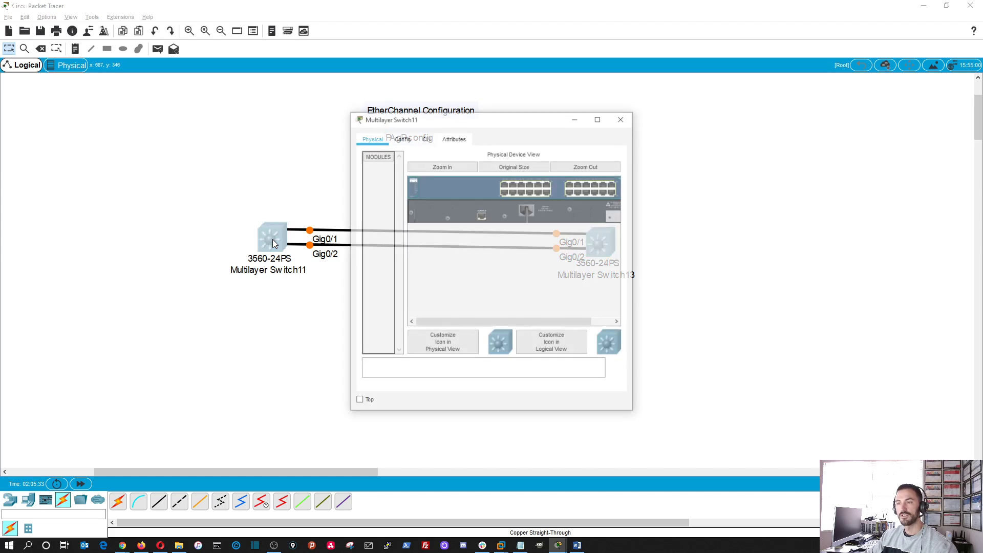
{"action": "left_click_drag", "start_coordinate": [480, 119], "coordinate": [233, 129]}
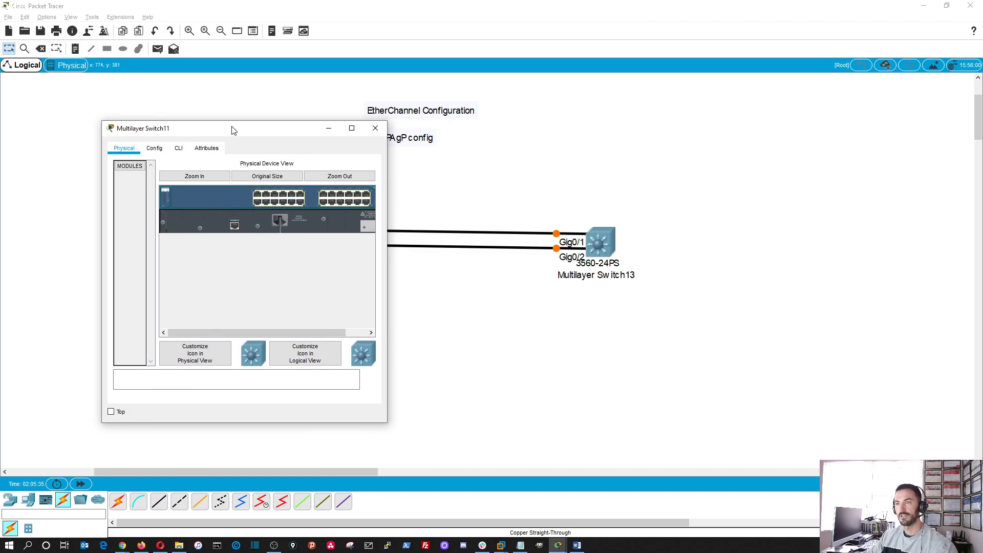
{"action": "left_click", "coordinate": [612, 249]}
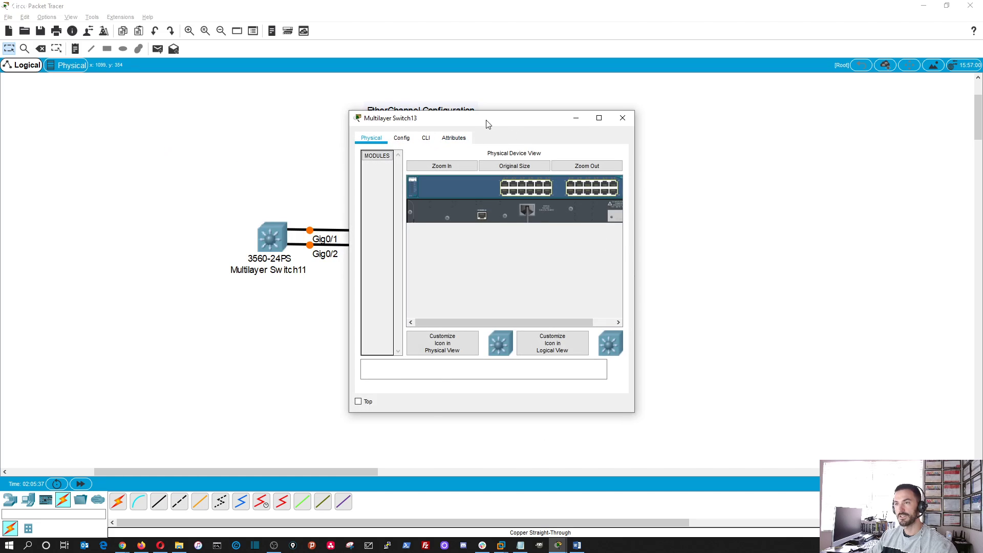
{"action": "left_click_drag", "start_coordinate": [486, 120], "coordinate": [572, 121]}
{"action": "key", "text": "alt+Tab"}
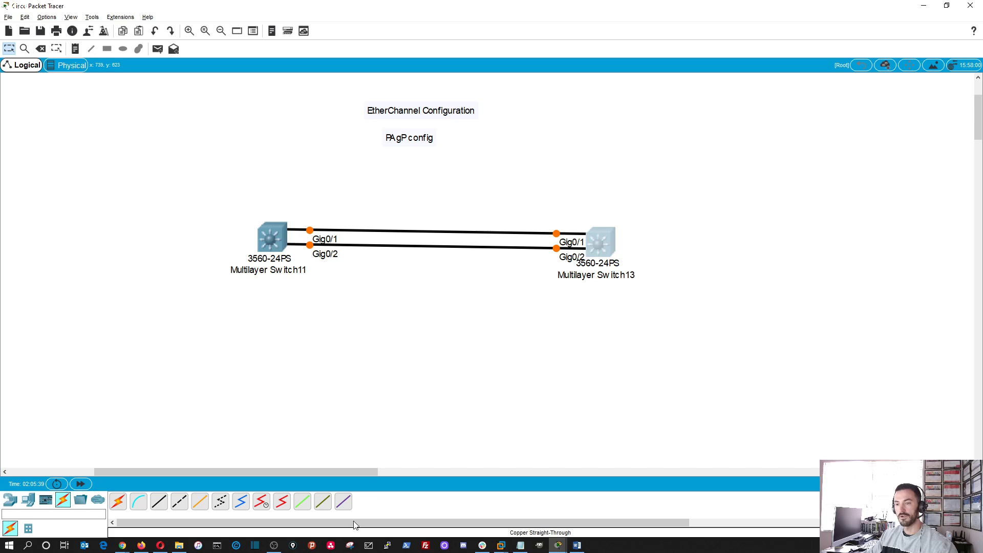
{"action": "left_click", "coordinate": [283, 245]}
{"action": "left_click_drag", "start_coordinate": [258, 135], "coordinate": [1, 154]}
{"action": "left_click", "coordinate": [723, 119]}
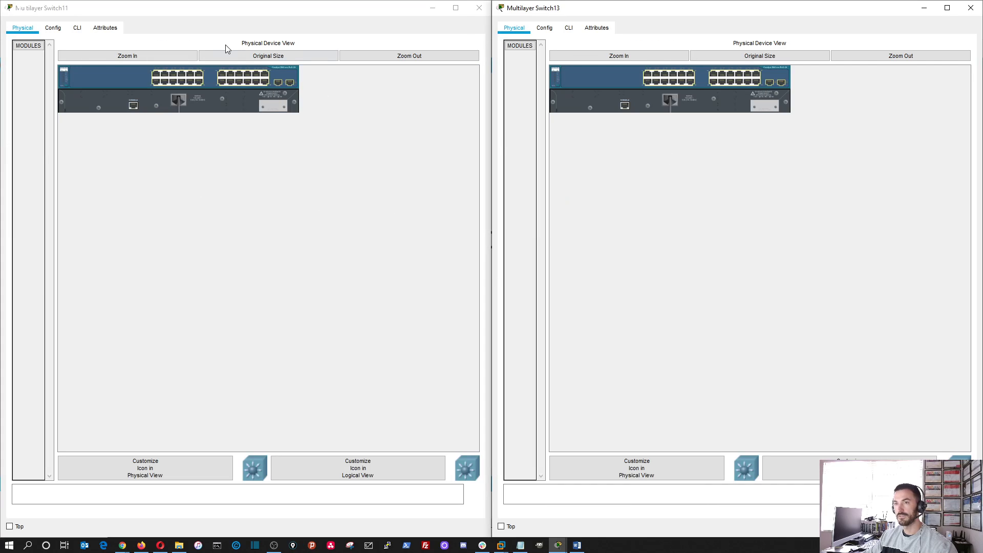
{"action": "left_click", "coordinate": [83, 29]}
{"action": "left_click", "coordinate": [574, 29]}
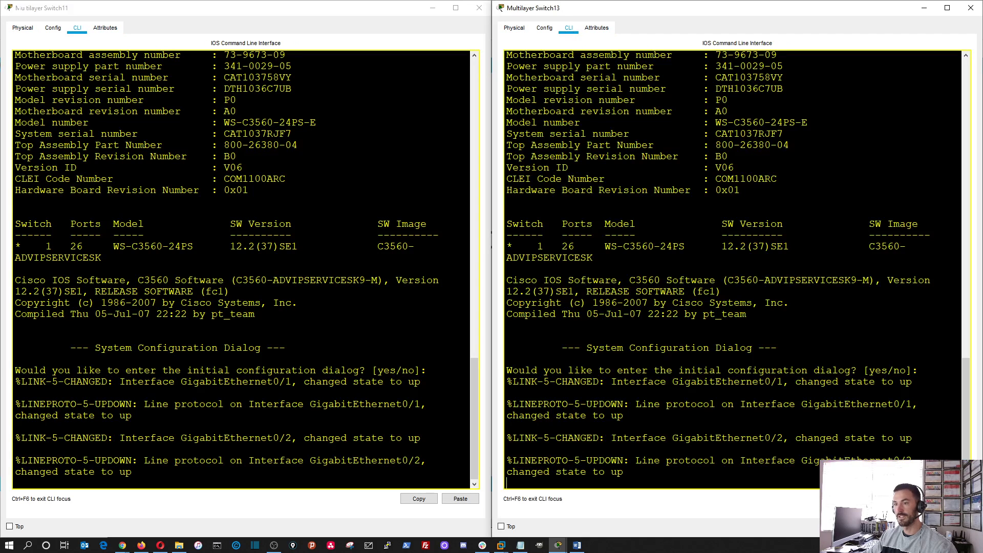
Decline the initial configuration dialog on Multilayer Switch11 with "no" and start its console session
{"action": "left_click", "coordinate": [328, 256]}
{"action": "key", "text": "Return"}
{"action": "key", "text": "Return"}
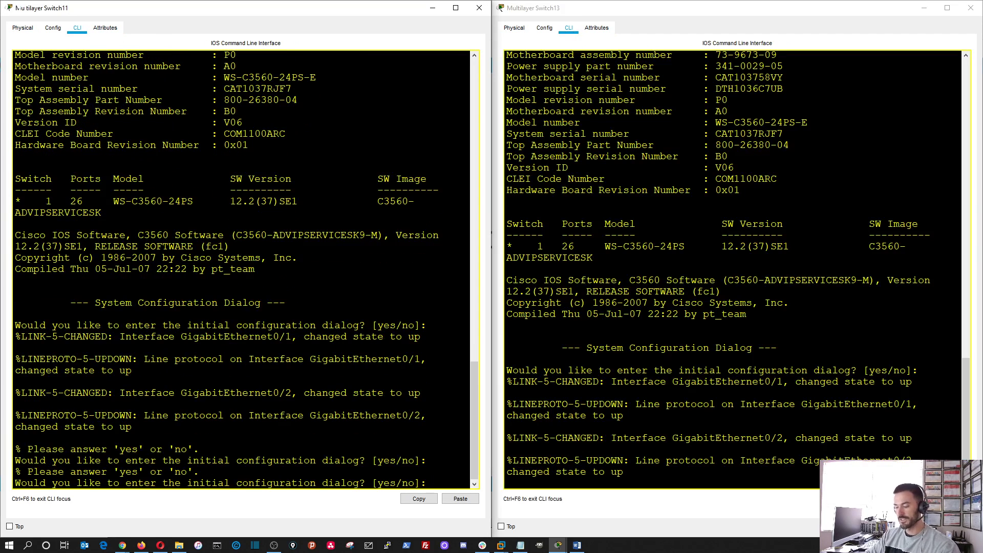
{"action": "type", "text": "no"}
{"action": "key", "text": "Return"}
{"action": "key", "text": "Return"}
{"action": "key", "text": "Return"}
{"action": "key", "text": "Return"}
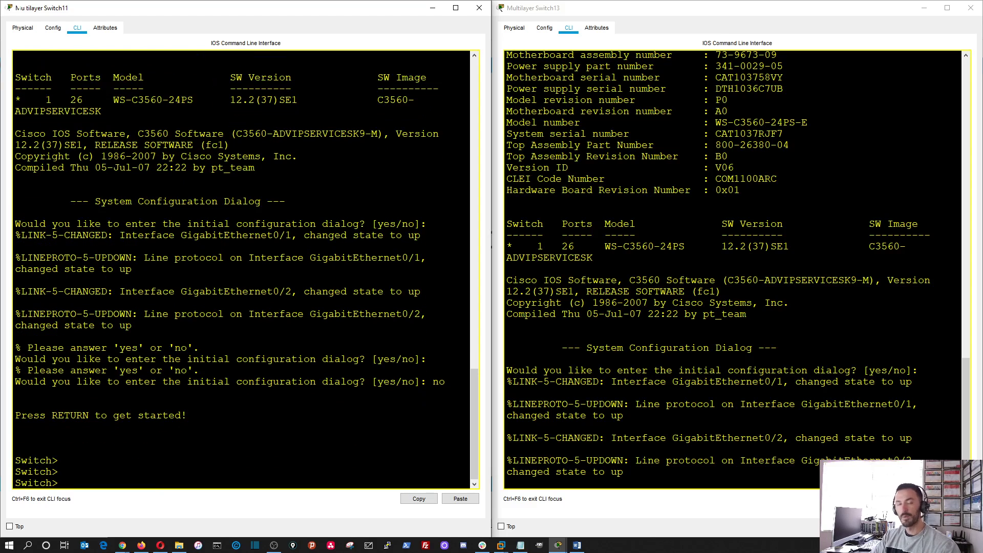
Enter privileged mode and global configuration mode on Multilayer Switch11 with the commands en and config t
{"action": "type", "text": "en"}
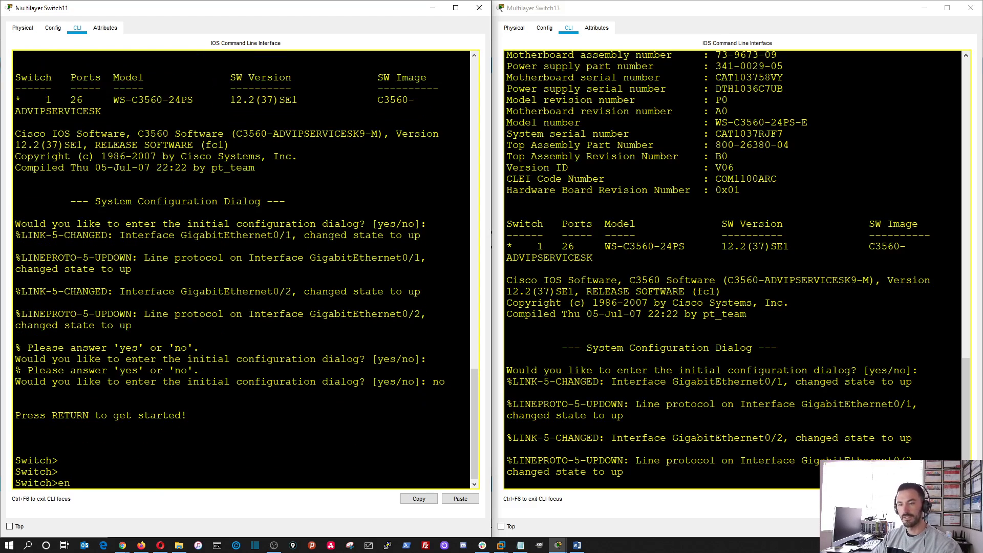
{"action": "key", "text": "Return"}
{"action": "type", "text": "config t"}
{"action": "key", "text": "Return"}
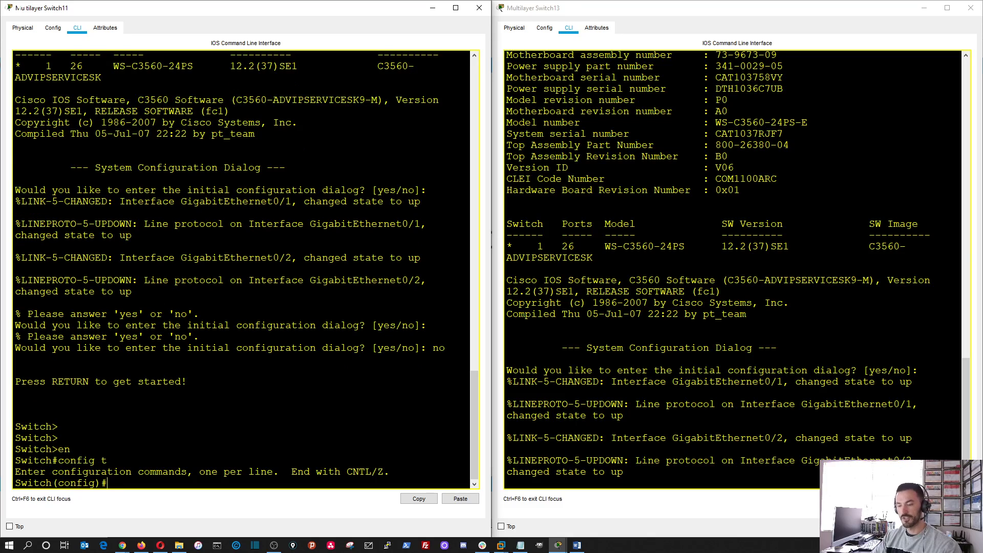
Disable domain name lookup on Multilayer Switch11 with the no ip domain-lookup command
{"action": "type", "text": "no ip domain-lo"}
{"action": "key", "text": "Tab"}
{"action": "key", "text": "Return"}
{"action": "key", "text": "Return"}
{"action": "key", "text": "Return"}
{"action": "key", "text": "Return"}
{"action": "key", "text": "Return"}
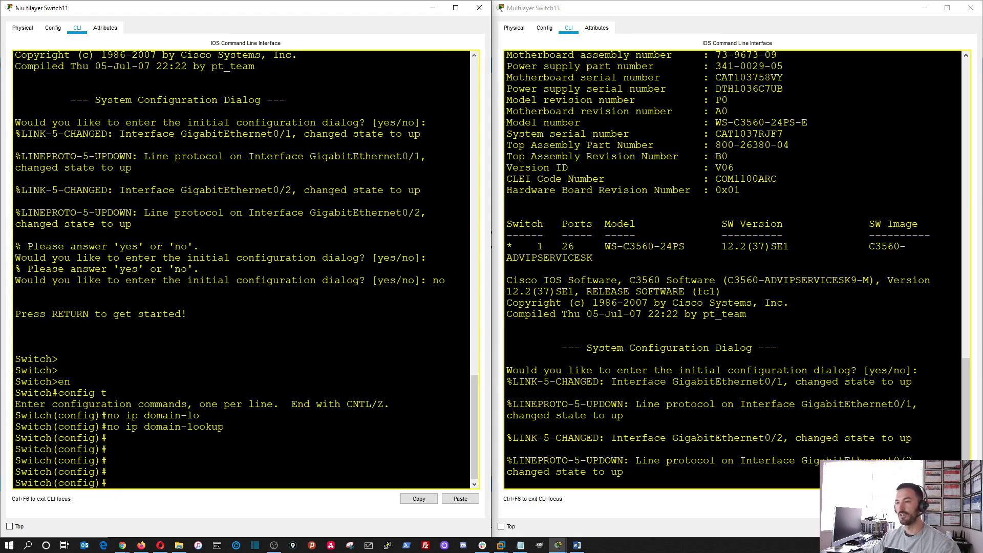
Decline the initial configuration dialog on Multilayer Switch13 with "no" and start its console session
{"action": "key", "text": "alt+Tab"}
{"action": "key", "text": "Return"}
{"action": "key", "text": "Return"}
{"action": "key", "text": "Return"}
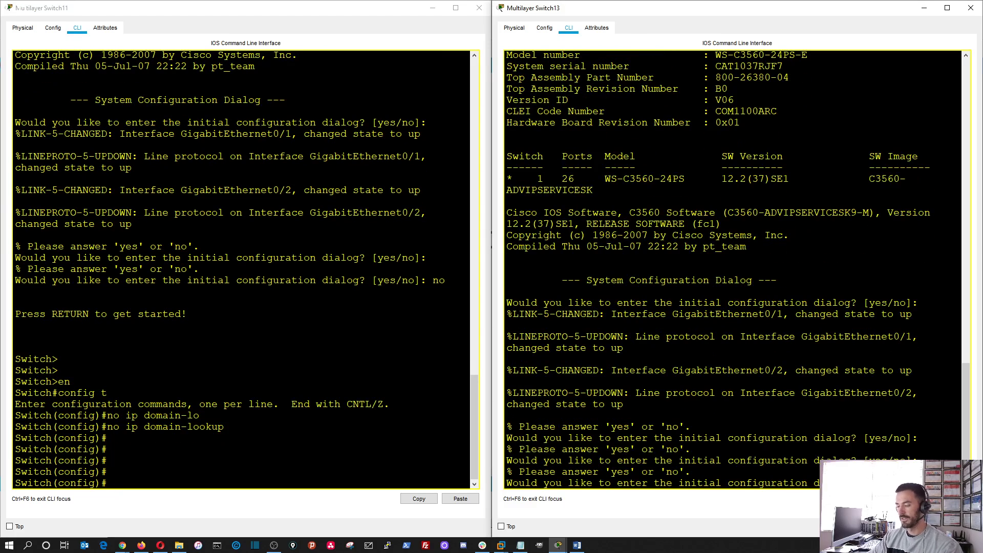
{"action": "type", "text": "no"}
{"action": "key", "text": "Return"}
{"action": "key", "text": "Return"}
{"action": "key", "text": "Return"}
{"action": "key", "text": "Return"}
Enter privileged mode and global configuration mode on Multilayer Switch13 with the commands en and config t
{"action": "type", "text": "en"}
{"action": "key", "text": "Return"}
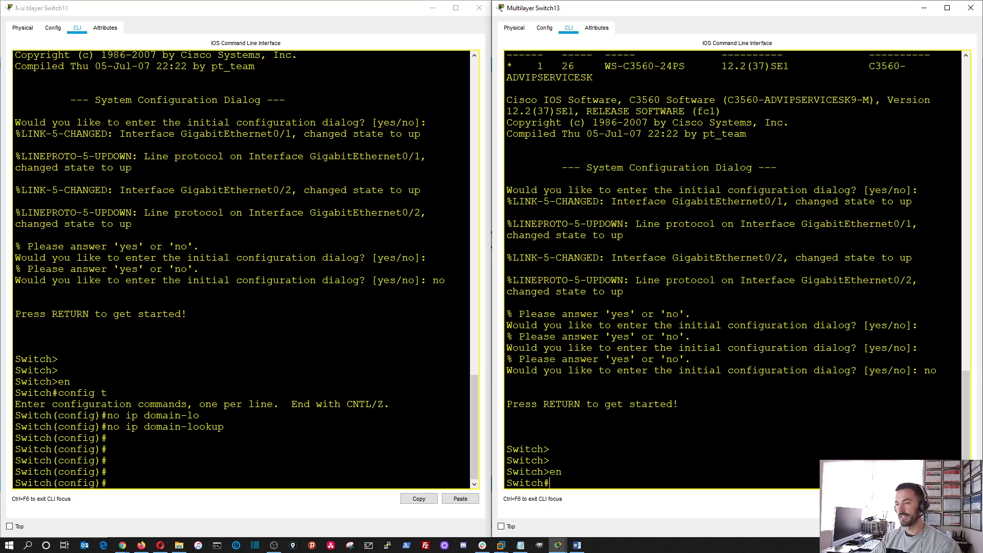
{"action": "type", "text": "config t"}
{"action": "key", "text": "Return"}
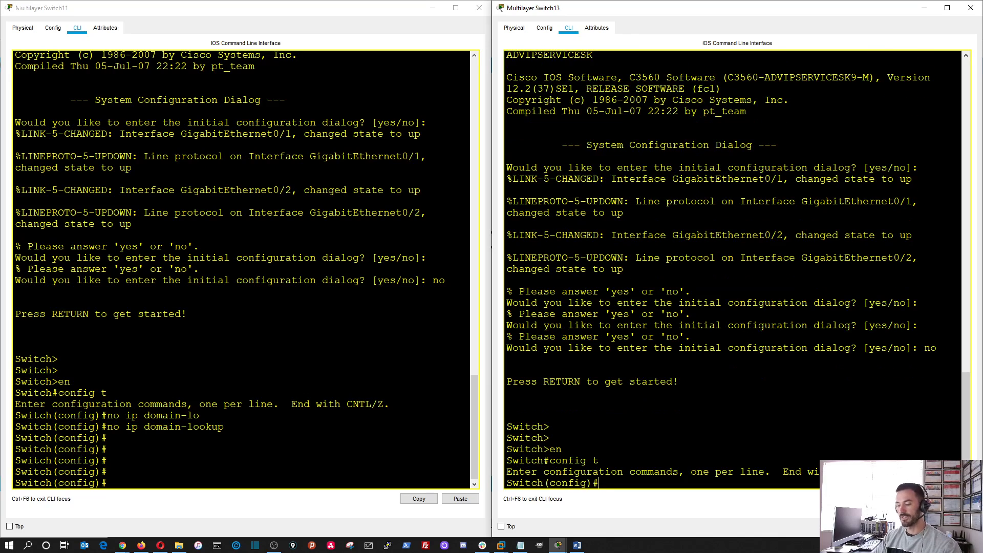
Disable domain name lookup on Multilayer Switch13 with the no ip domain-lookup command
{"action": "type", "text": "no ip doam"}
{"action": "key", "text": "BackSpace"}
{"action": "key", "text": "BackSpace"}
{"action": "key", "text": "BackSpace"}
{"action": "type", "text": "omain"}
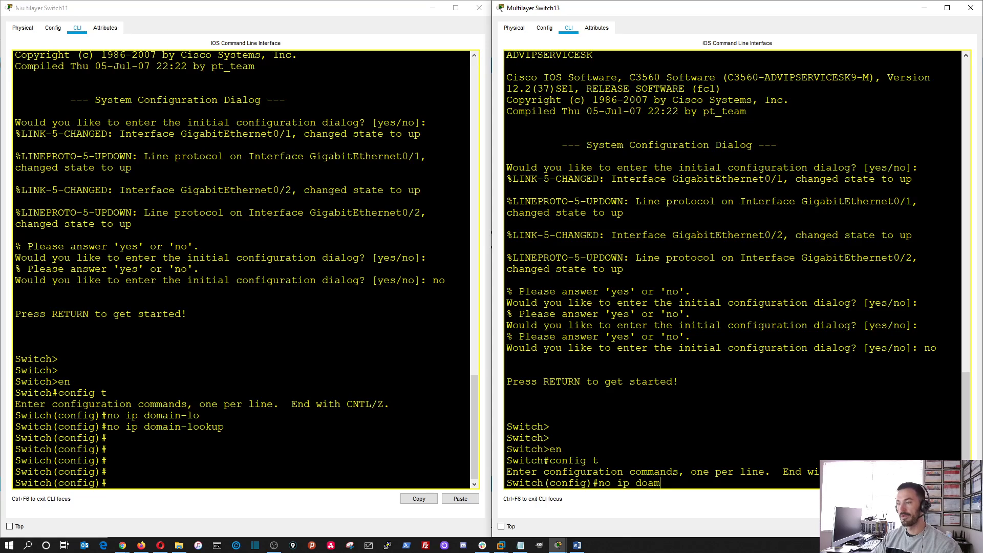
{"action": "type", "text": "-"}
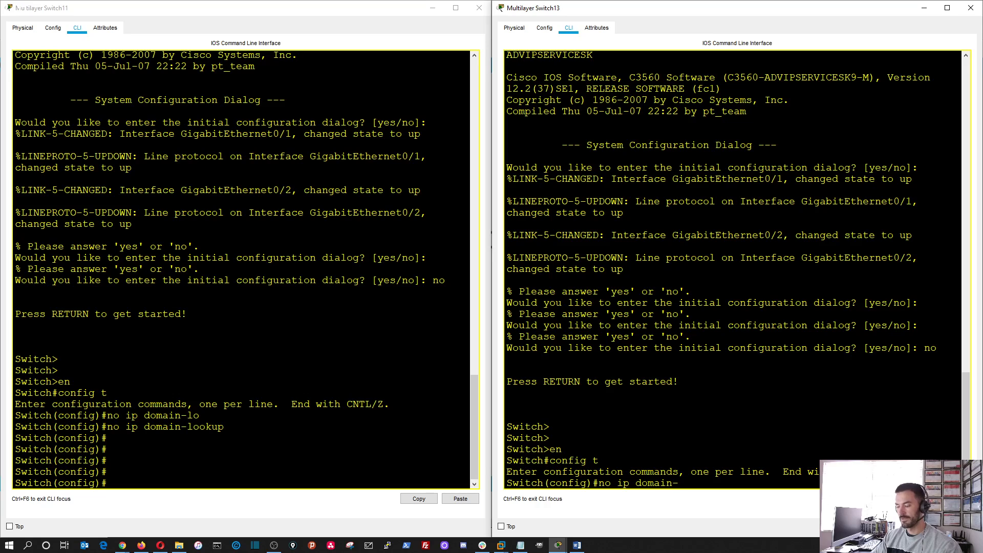
{"action": "type", "text": "li"}
{"action": "type", "text": "p"}
{"action": "key", "text": "Tab"}
{"action": "key", "text": "BackSpace"}
{"action": "key", "text": "Tab"}
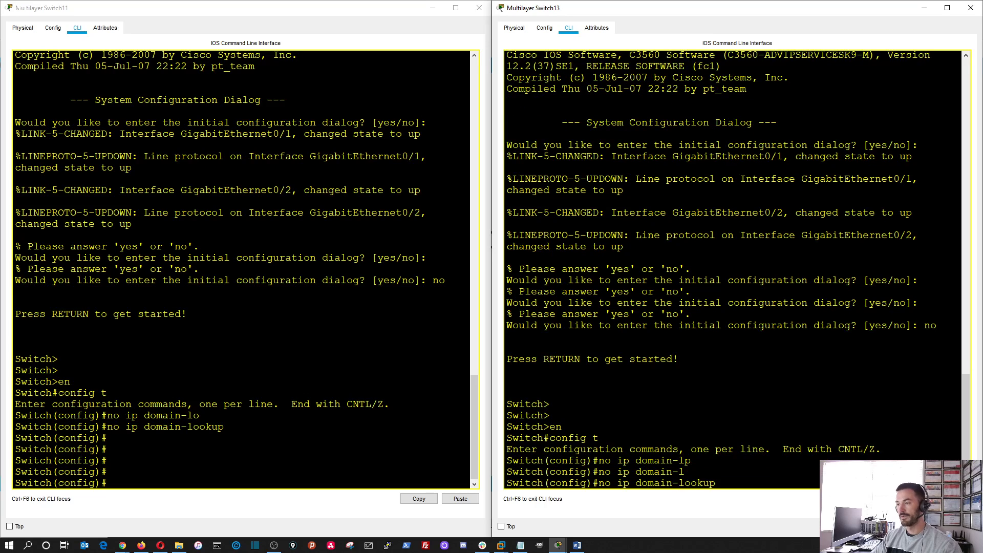
{"action": "key", "text": "Return"}
{"action": "key", "text": "Return"}
{"action": "key", "text": "Return"}
{"action": "key", "text": "Return"}
{"action": "key", "text": "Return"}
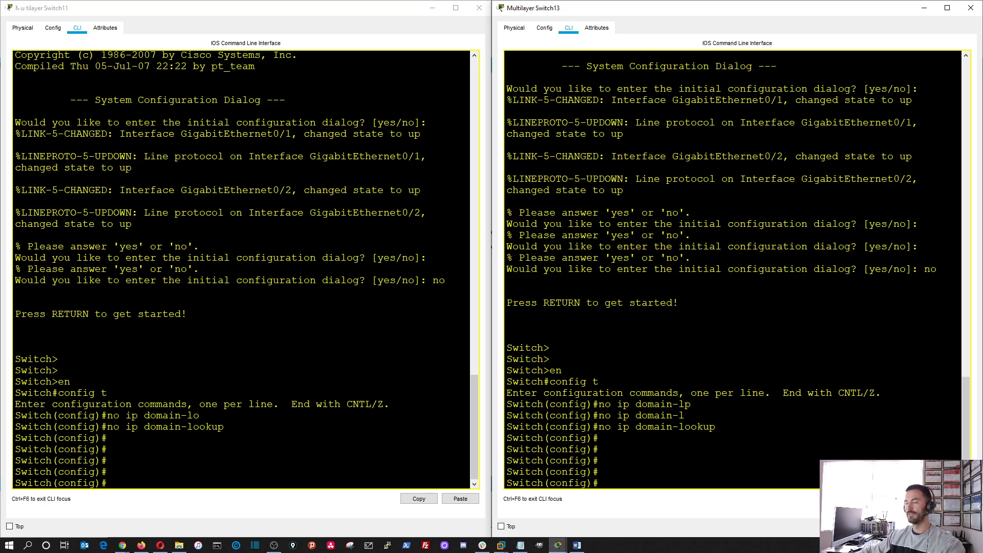
Set the hostname of Multilayer Switch11 to SW1 in its console
{"action": "key", "text": "alt+Tab"}
{"action": "type", "text": "ho"}
{"action": "key", "text": "Tab"}
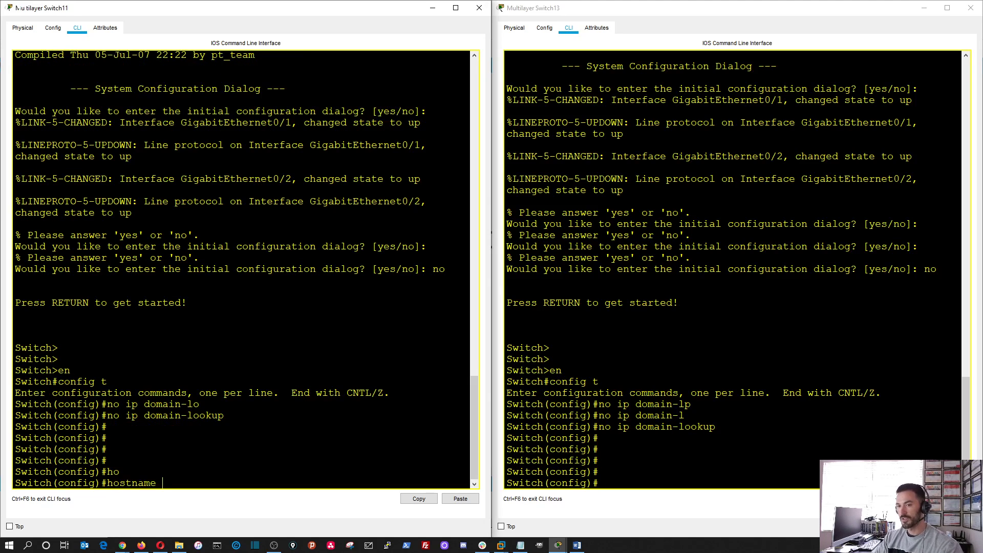
{"action": "type", "text": "SW"}
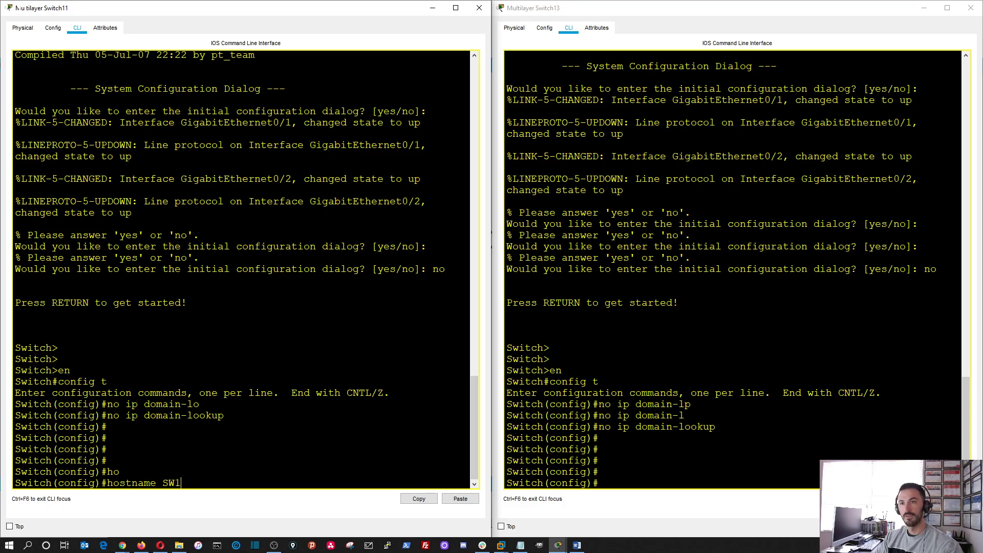
{"action": "type", "text": "1"}
{"action": "key", "text": "Return"}
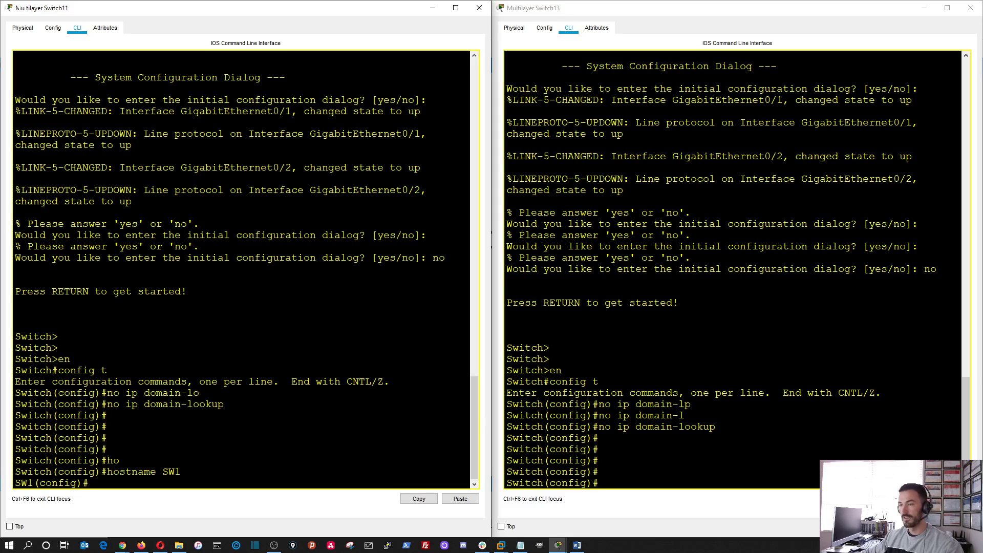
Set the hostname of Multilayer Switch13 to SW2 in its console
{"action": "key", "text": "alt+Tab"}
{"action": "type", "text": "hos"}
{"action": "key", "text": "Tab"}
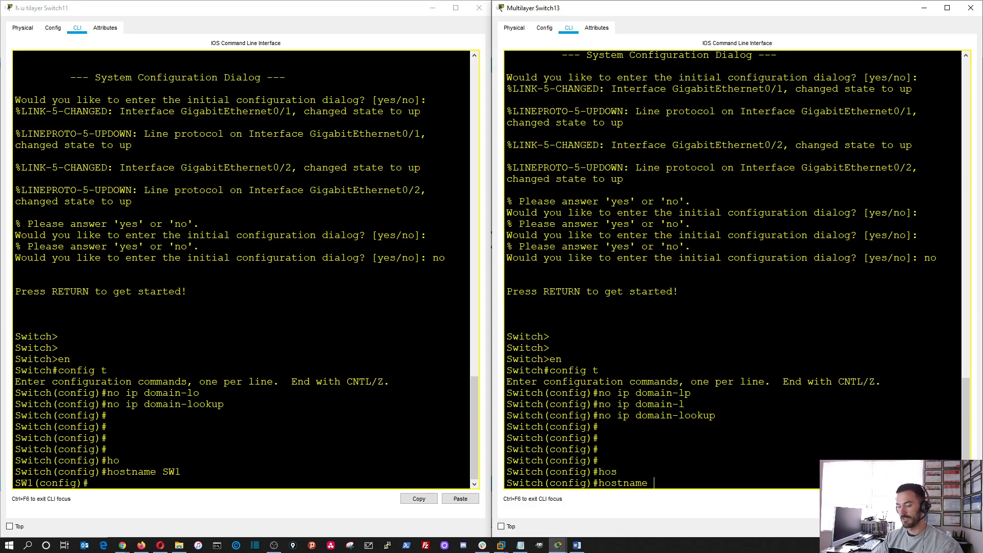
{"action": "type", "text": "SW2"}
{"action": "key", "text": "Return"}
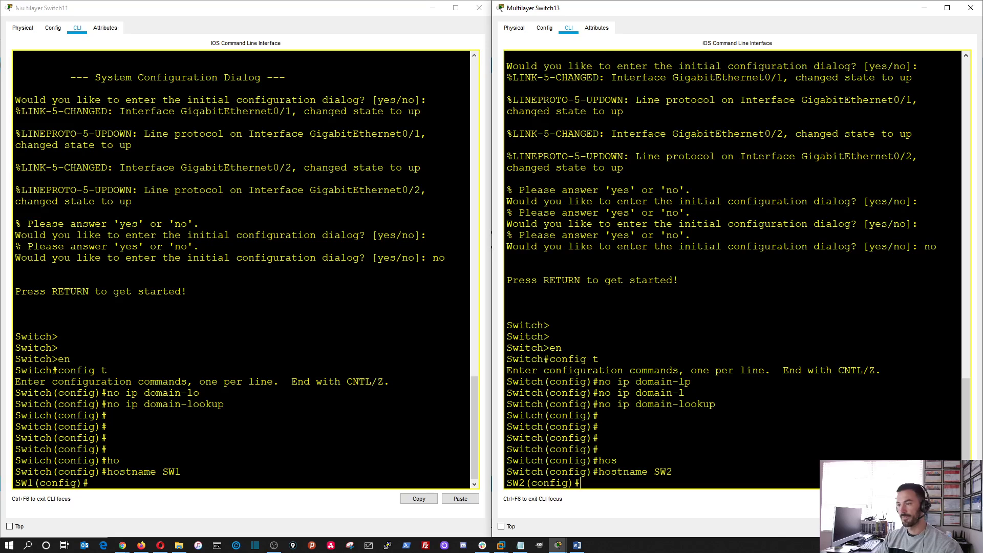
{"action": "key", "text": "Return"}
{"action": "key", "text": "Return"}
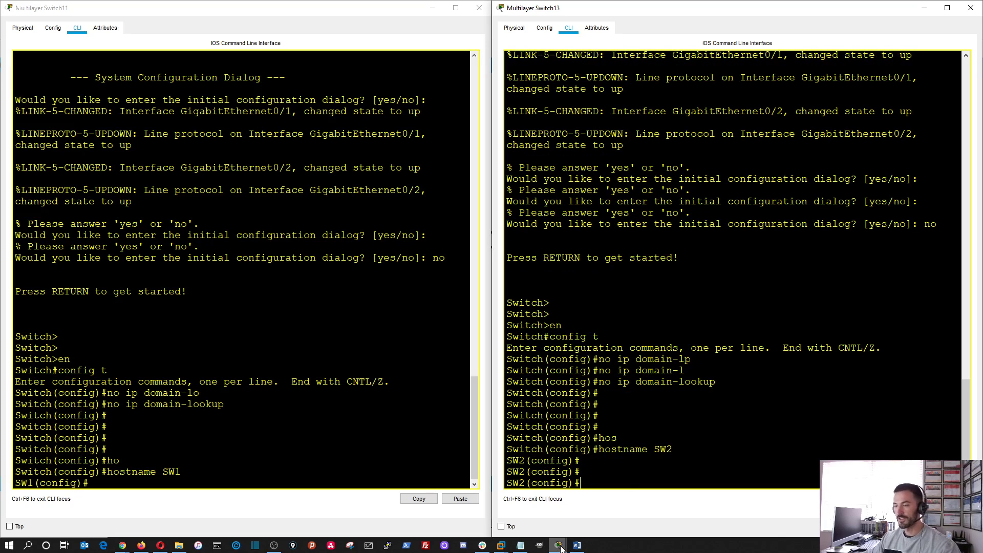
Return to the topology and rename the Multilayer Switch11 device label as SW1
{"action": "mouse_move", "coordinate": [558, 544]}
{"action": "left_click", "coordinate": [494, 505]}
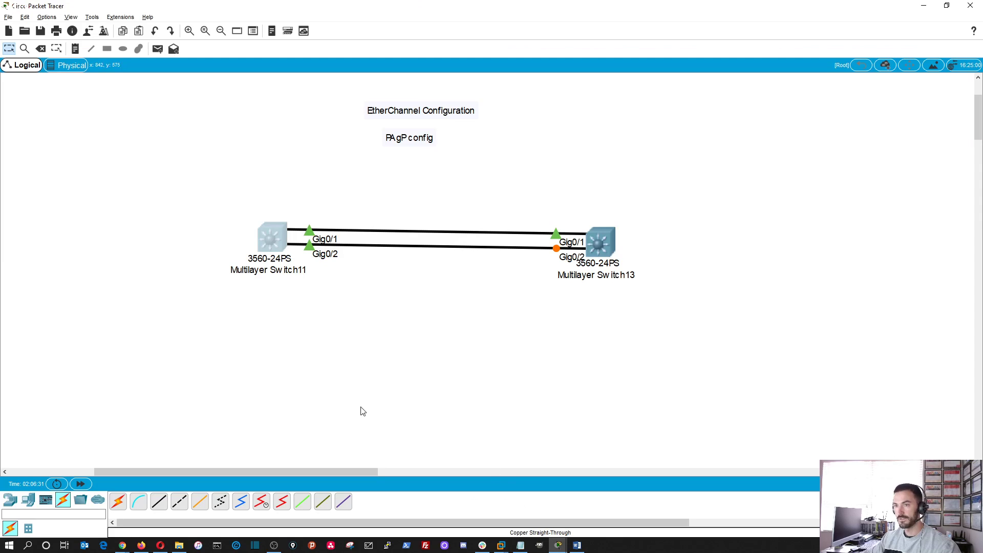
{"action": "left_click", "coordinate": [257, 270]}
{"action": "left_click_drag", "start_coordinate": [305, 273], "coordinate": [205, 273]}
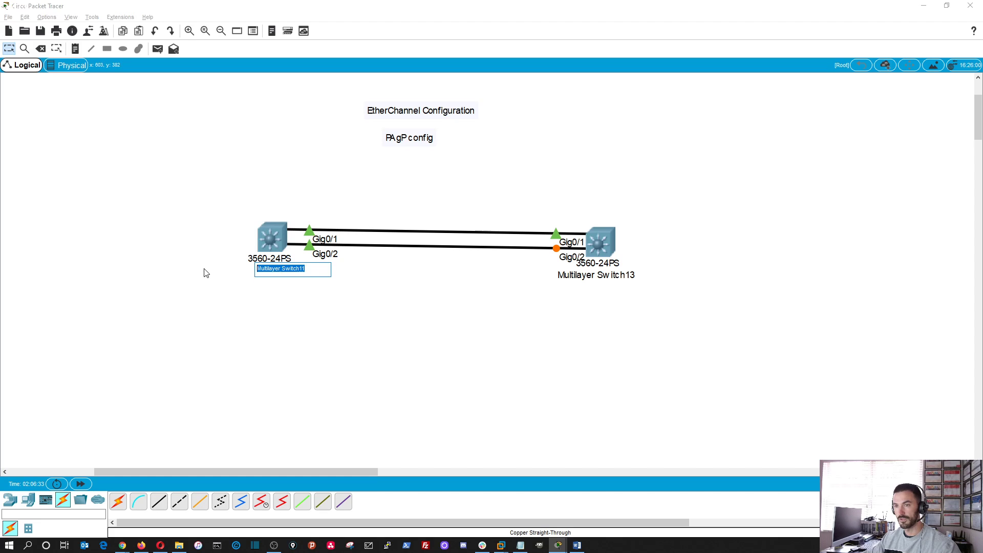
{"action": "type", "text": "sw"}
{"action": "key", "text": "Return"}
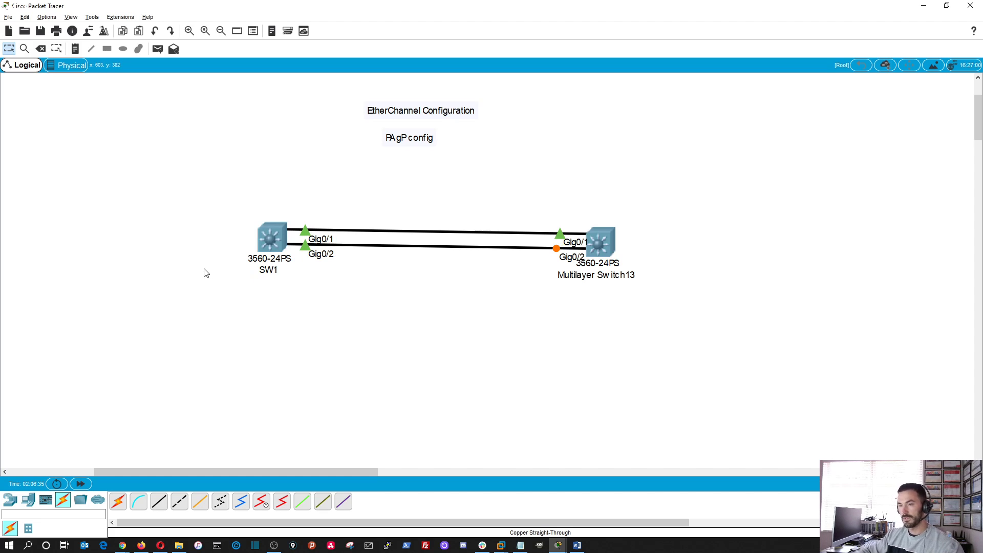
Rename the Multilayer Switch13 device label in the topology as SW2
{"action": "left_click", "coordinate": [603, 250]}
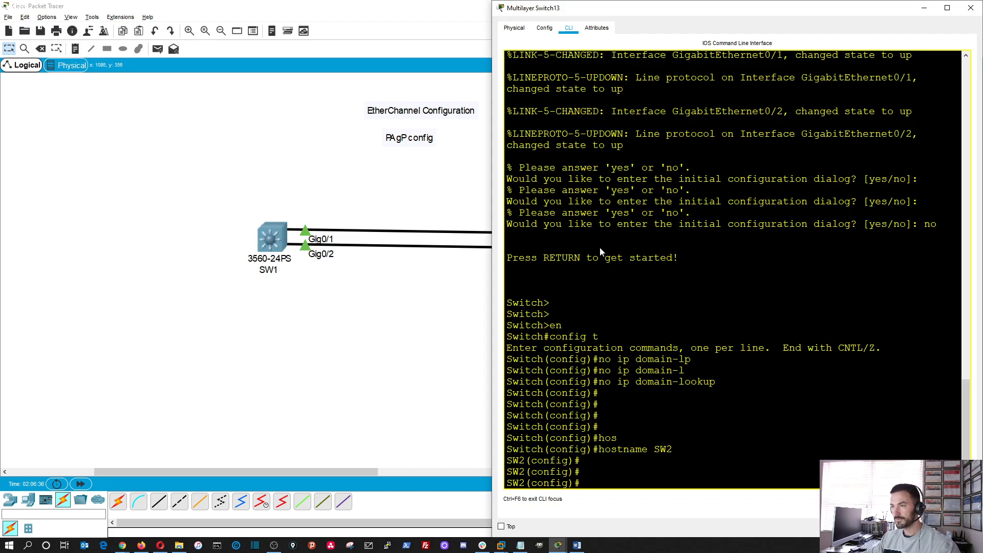
{"action": "left_click", "coordinate": [410, 318]}
{"action": "left_click", "coordinate": [593, 276]}
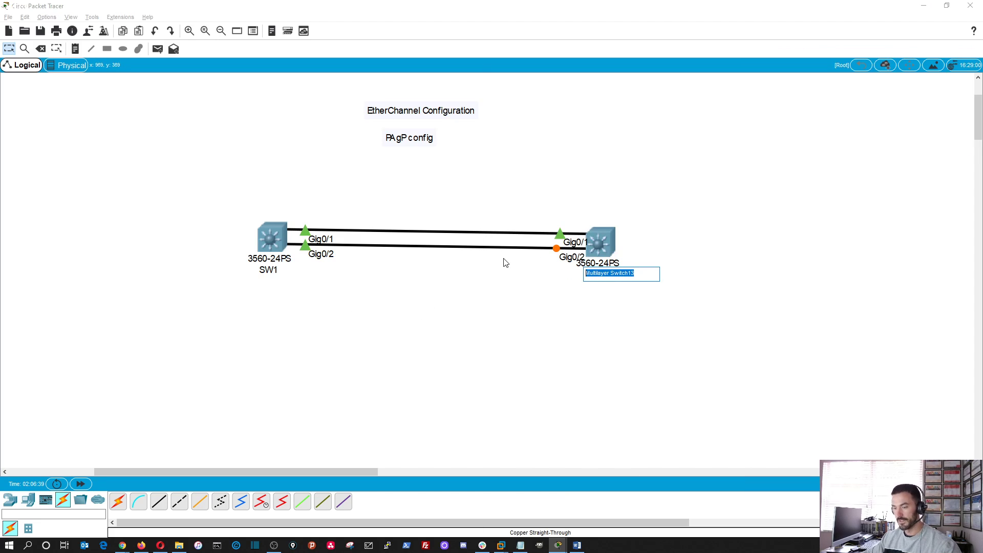
{"action": "type", "text": "sw"}
{"action": "left_click", "coordinate": [484, 318]}
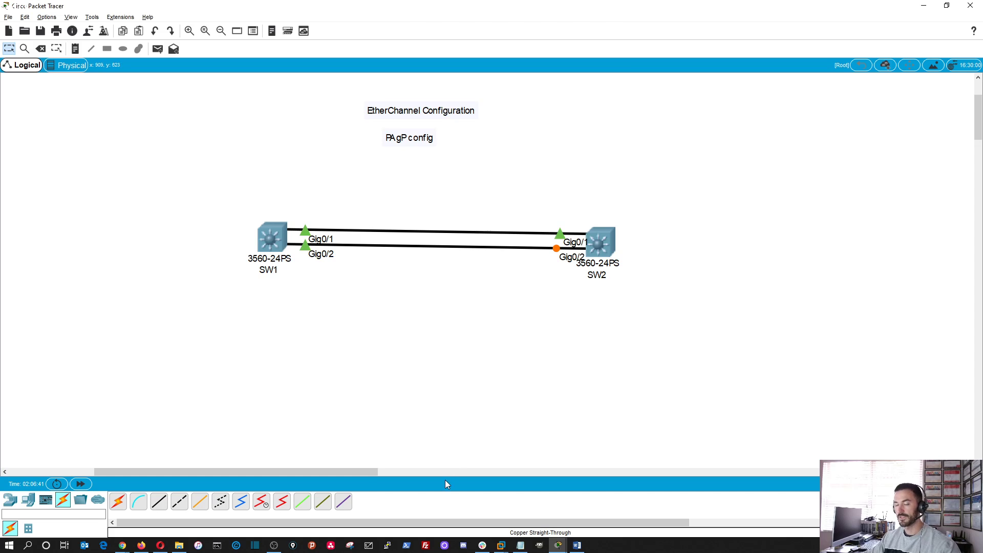
Bring the SW1 and SW2 console windows back into view side by side, with SW1 active
{"action": "left_click", "coordinate": [559, 546]}
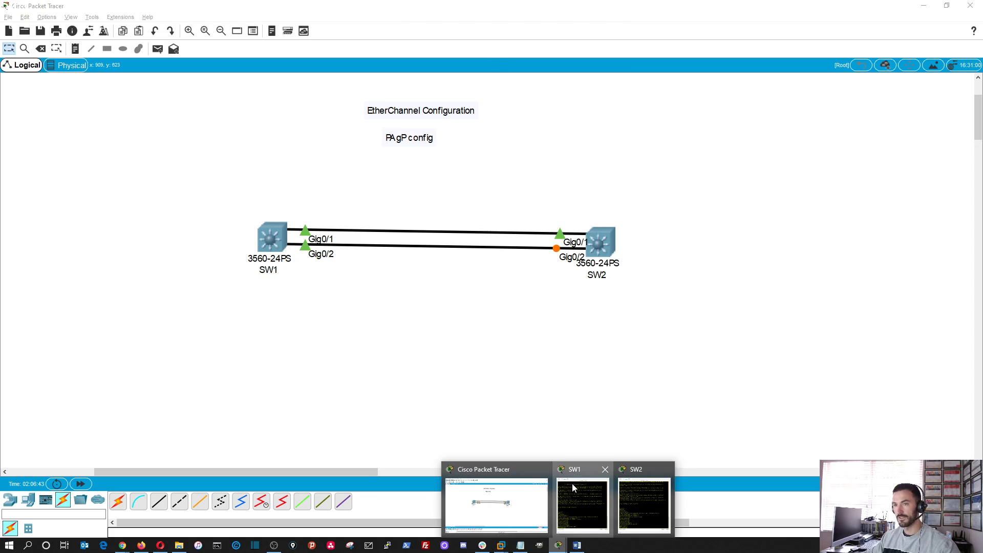
{"action": "left_click", "coordinate": [557, 488]}
{"action": "left_click", "coordinate": [558, 546]}
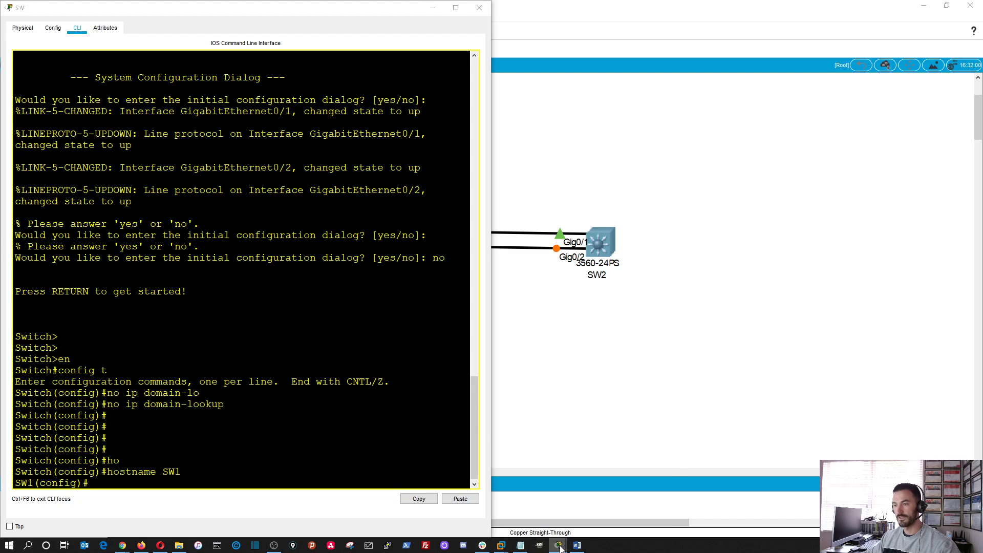
{"action": "left_click", "coordinate": [637, 496]}
{"action": "left_click", "coordinate": [481, 438]}
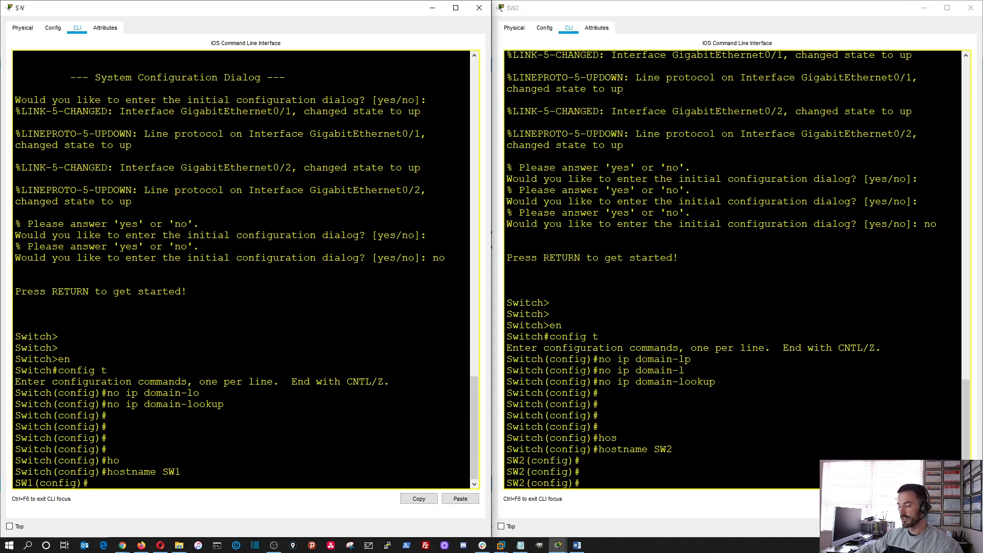
Enter several blank lines in the SW1 and SW2 consoles to space out fresh configuration prompts
{"action": "key", "text": "Return"}
{"action": "key", "text": "Return"}
{"action": "key", "text": "Return"}
{"action": "key", "text": "Return"}
{"action": "key", "text": "Return"}
{"action": "key", "text": "Return"}
{"action": "key", "text": "Return"}
{"action": "left_click", "coordinate": [617, 438]}
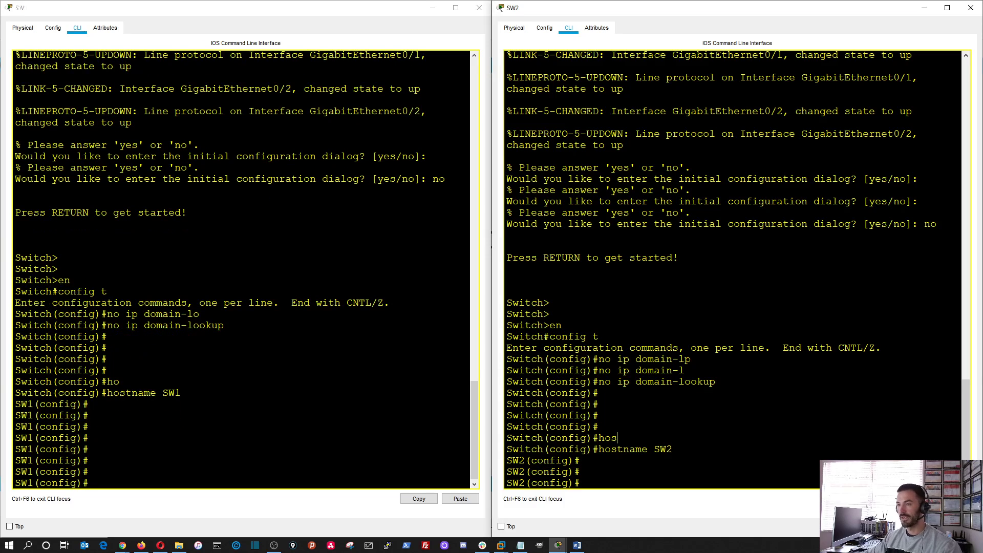
{"action": "key", "text": "Return"}
{"action": "key", "text": "Return"}
{"action": "key", "text": "Return"}
{"action": "key", "text": "Return"}
{"action": "key", "text": "Return"}
{"action": "key", "text": "Return"}
{"action": "key", "text": "Return"}
{"action": "key", "text": "Return"}
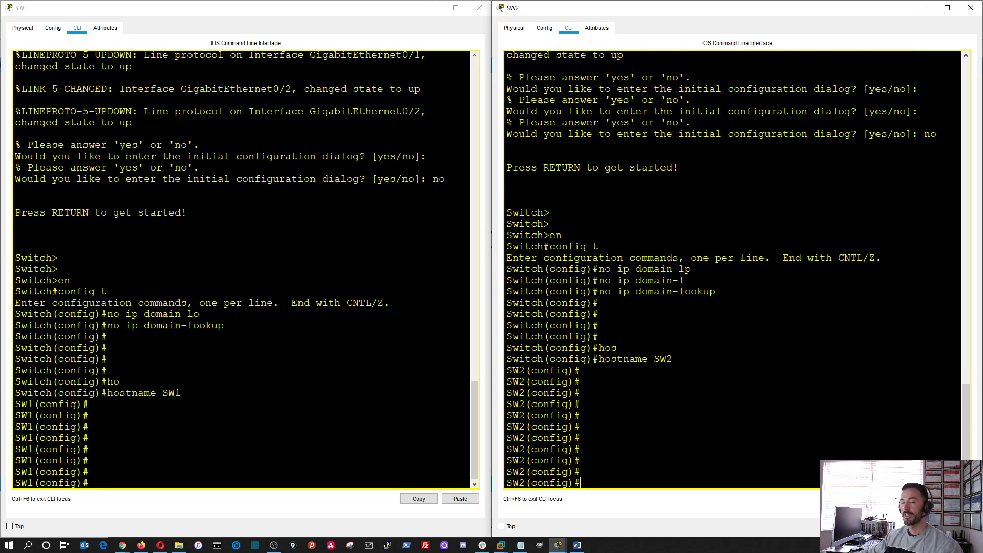
Enter interface range configuration on SW1 for both gigabit ports with interface range gigabitEthernet 0/1-2
{"action": "left_click", "coordinate": [358, 438]}
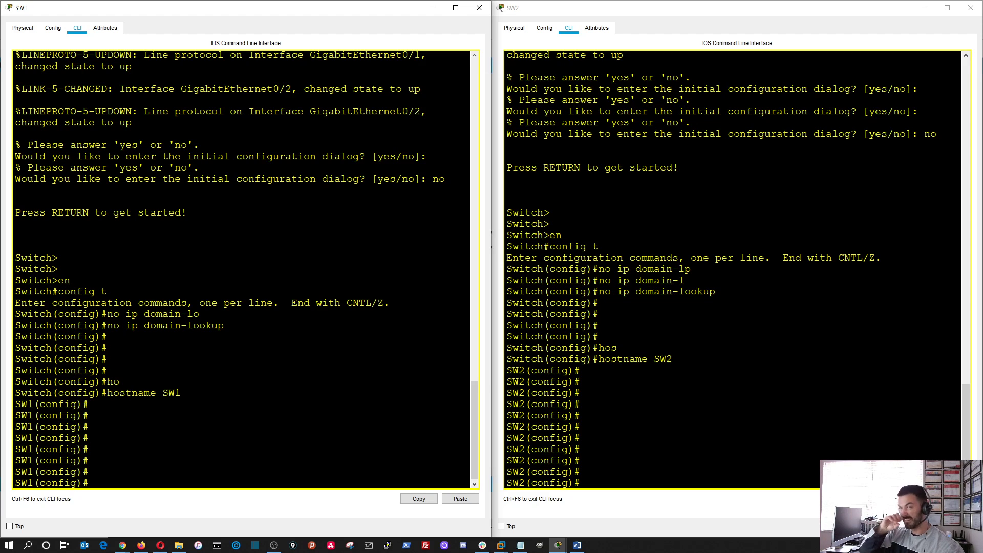
{"action": "key", "text": "Return"}
{"action": "key", "text": "Return"}
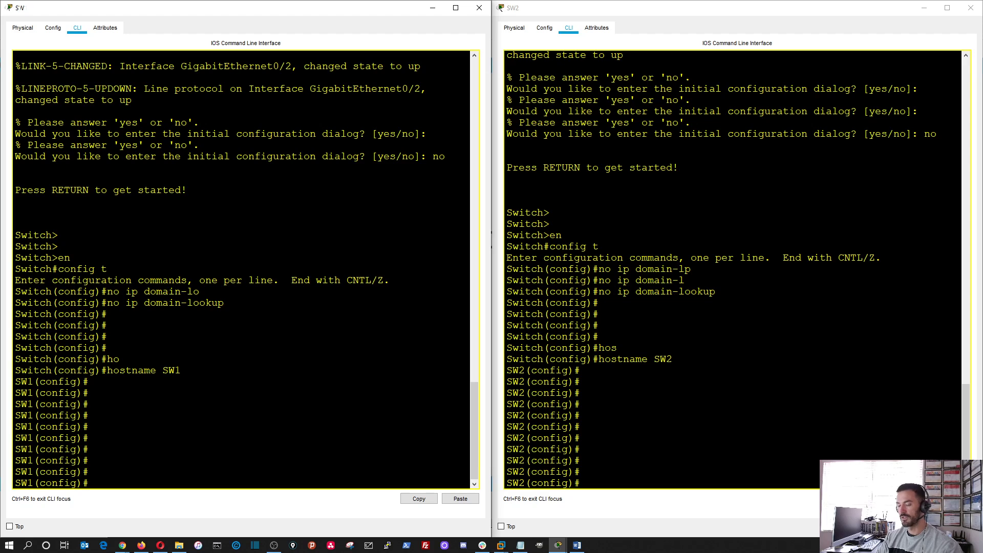
{"action": "type", "text": "inter"}
{"action": "key", "text": "BackSpace"}
{"action": "key", "text": "BackSpace"}
{"action": "key", "text": "BackSpace"}
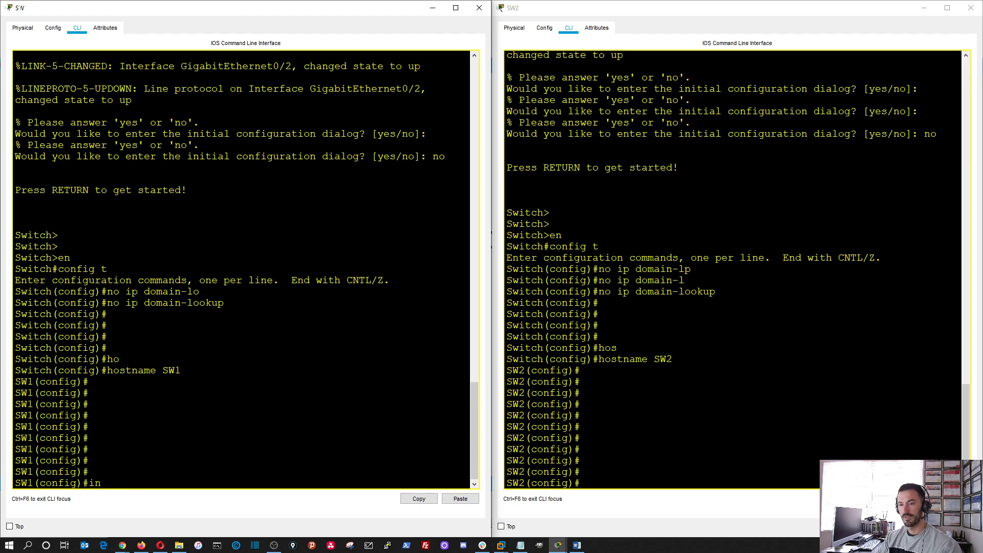
{"action": "type", "text": "ter"}
{"action": "key", "text": "Tab"}
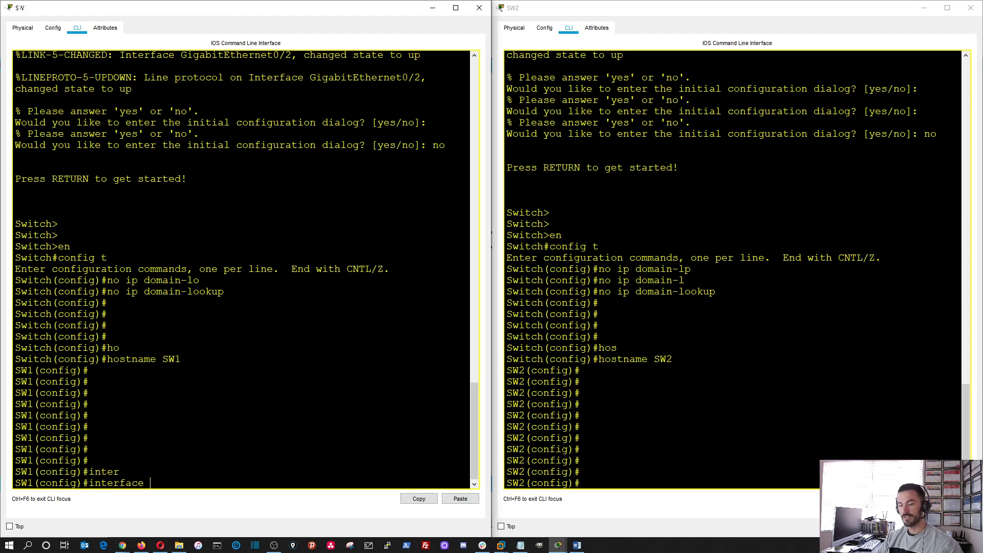
{"action": "type", "text": "ran"}
{"action": "key", "text": "Tab"}
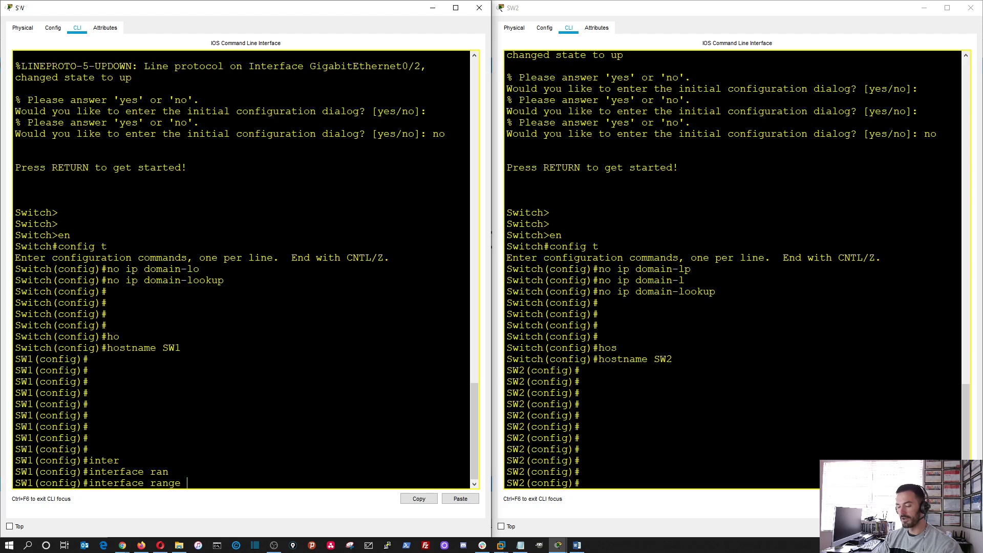
{"action": "type", "text": "gig"}
{"action": "key", "text": "Tab"}
{"action": "type", "text": "0"}
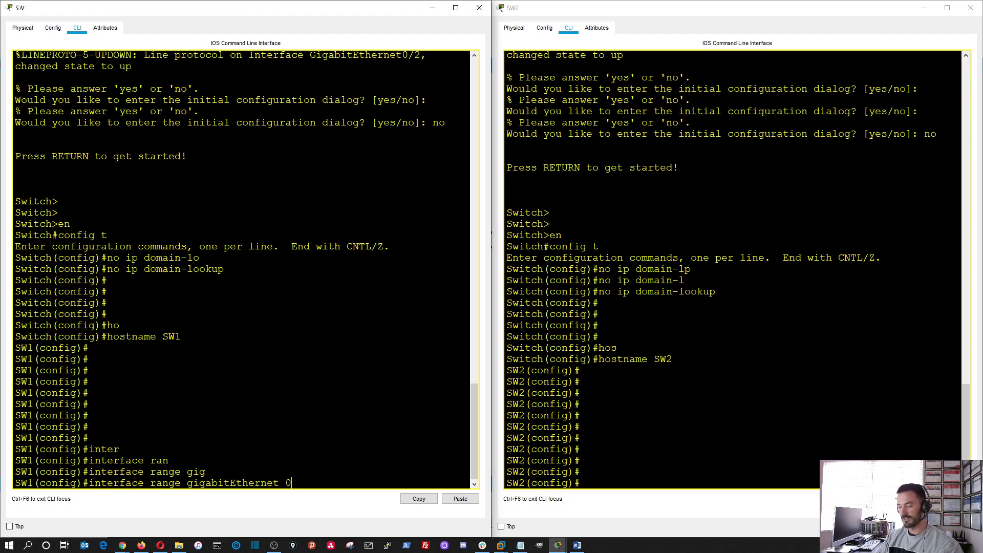
{"action": "type", "text": "/1-2"}
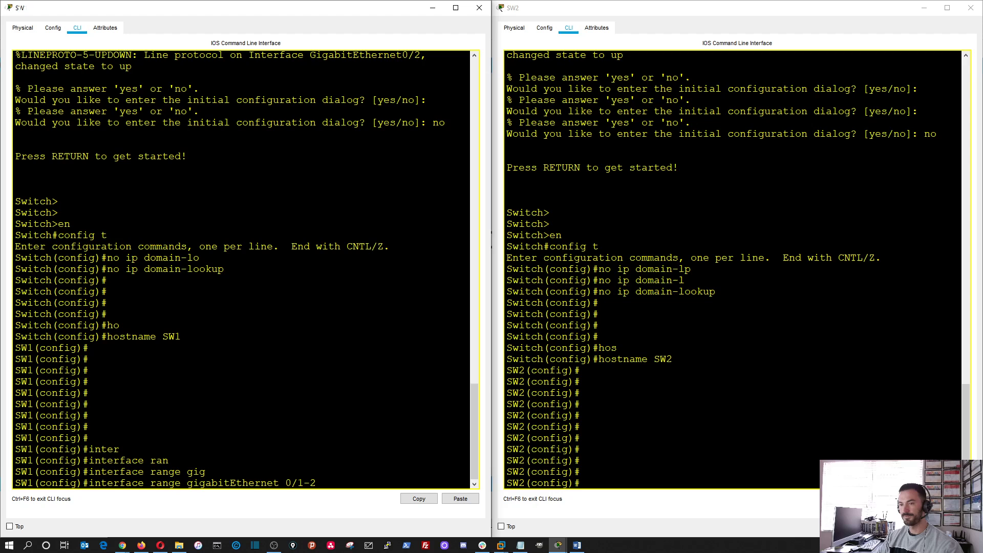
{"action": "key", "text": "Return"}
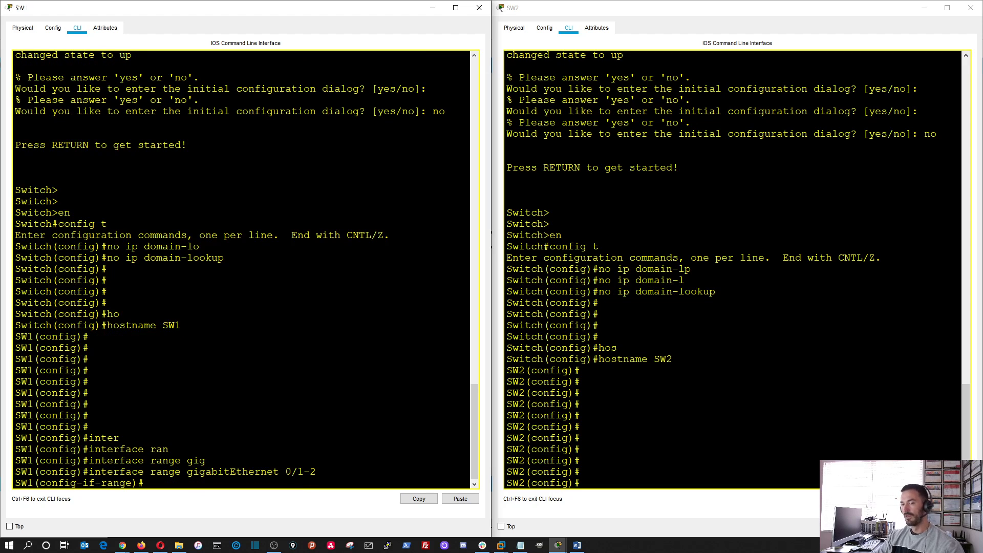
Begin the channel-group 1 mode command on SW1 and list the available modes with ?
{"action": "type", "text": "cha"}
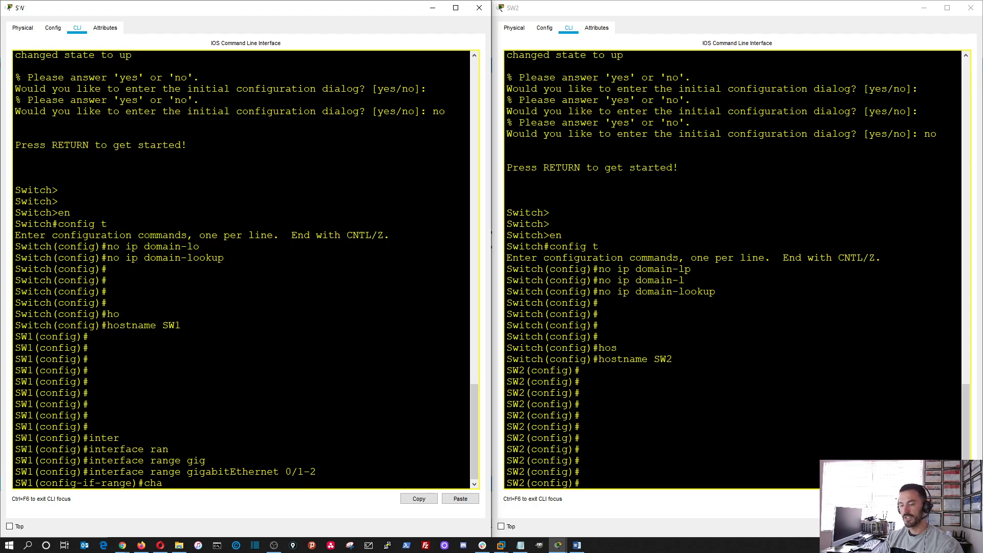
{"action": "type", "text": "nnel-gr"}
{"action": "key", "text": "Tab"}
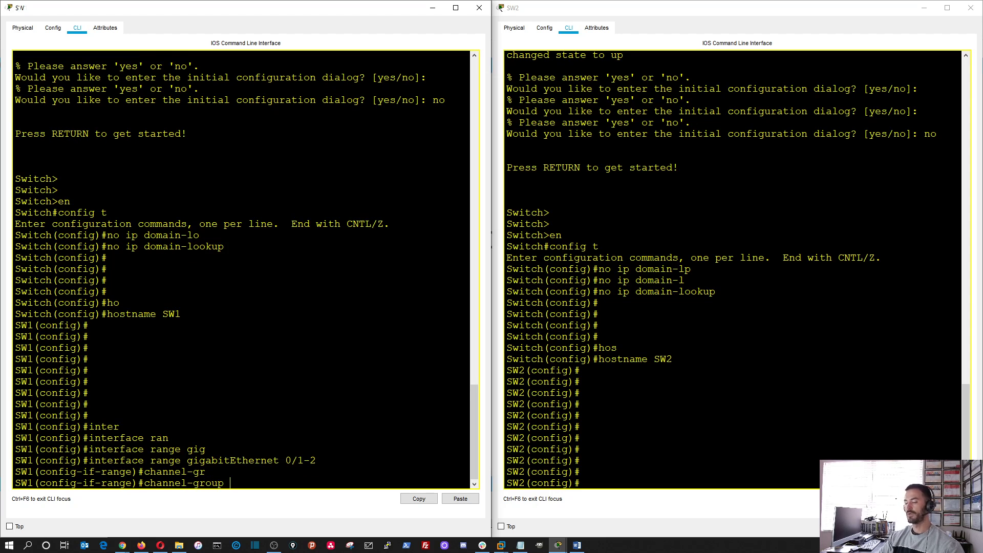
{"action": "type", "text": "1 "}
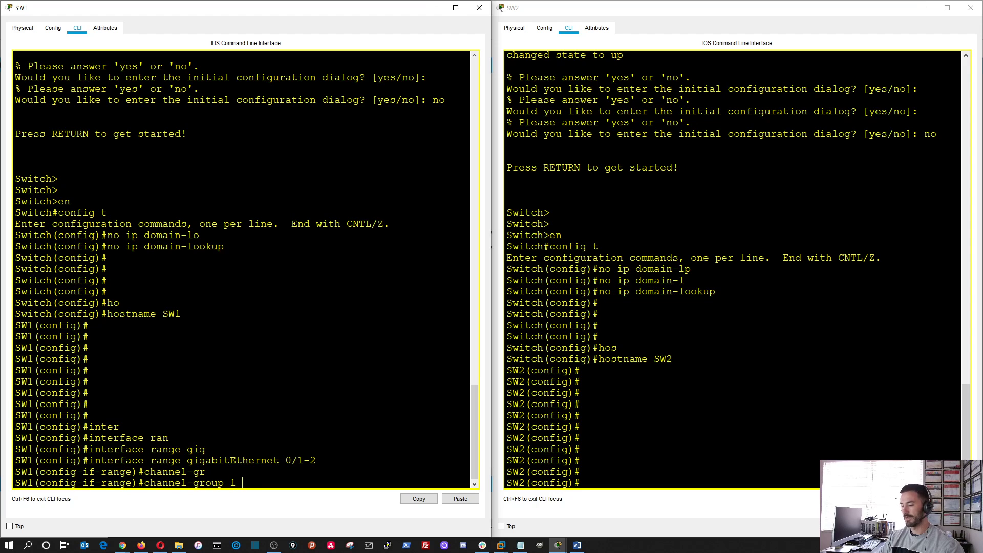
{"action": "type", "text": "mo"}
{"action": "key", "text": "Tab"}
{"action": "type", "text": "?"}
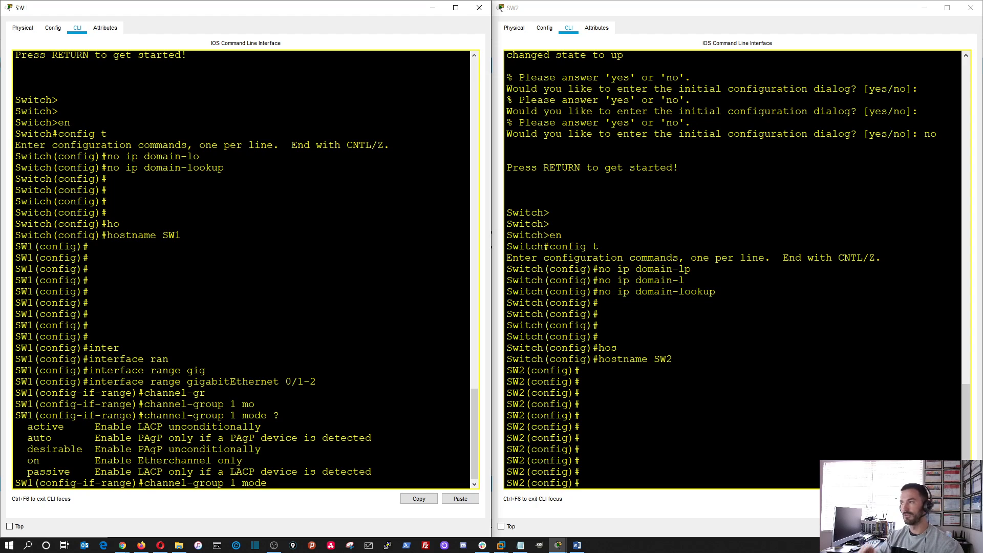
Complete the channel-group 1 command on SW1 with mode desirable and apply it to the port range
{"action": "type", "text": "de"}
{"action": "key", "text": "Tab"}
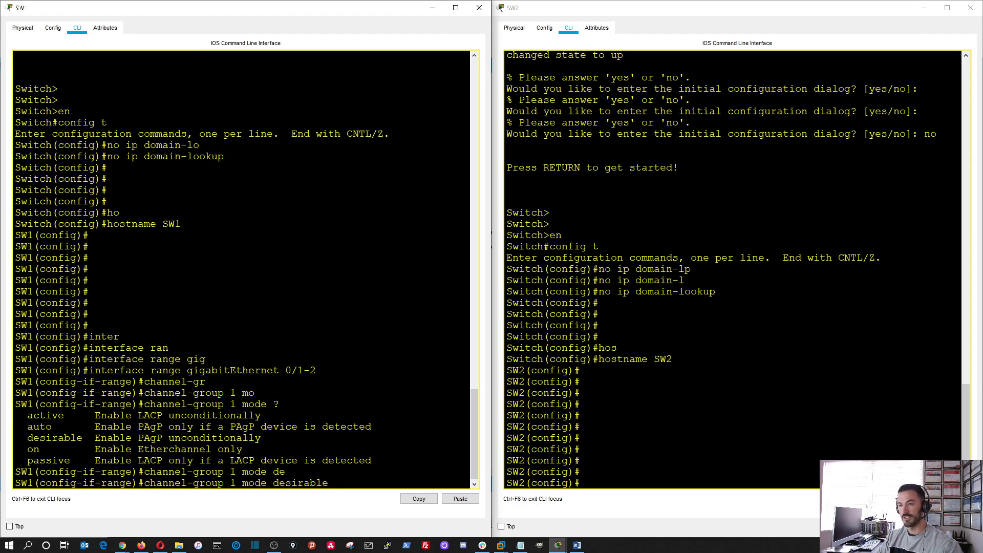
{"action": "key", "text": "Return"}
{"action": "key", "text": "Return"}
{"action": "key", "text": "Return"}
{"action": "key", "text": "Return"}
{"action": "key", "text": "Return"}
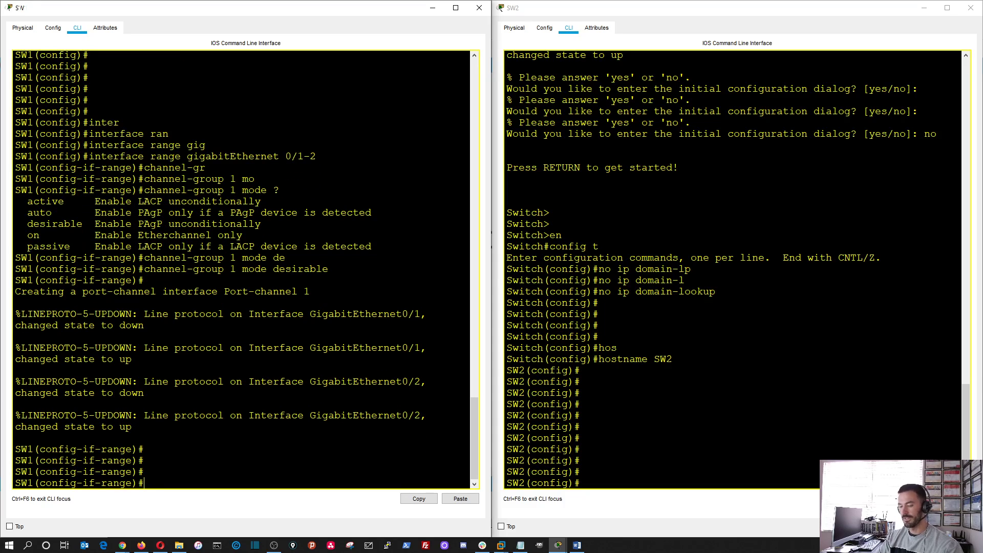
Exit the interface range on SW1 and enter configuration of interface port-channel 1
{"action": "type", "text": "exit"}
{"action": "key", "text": "Return"}
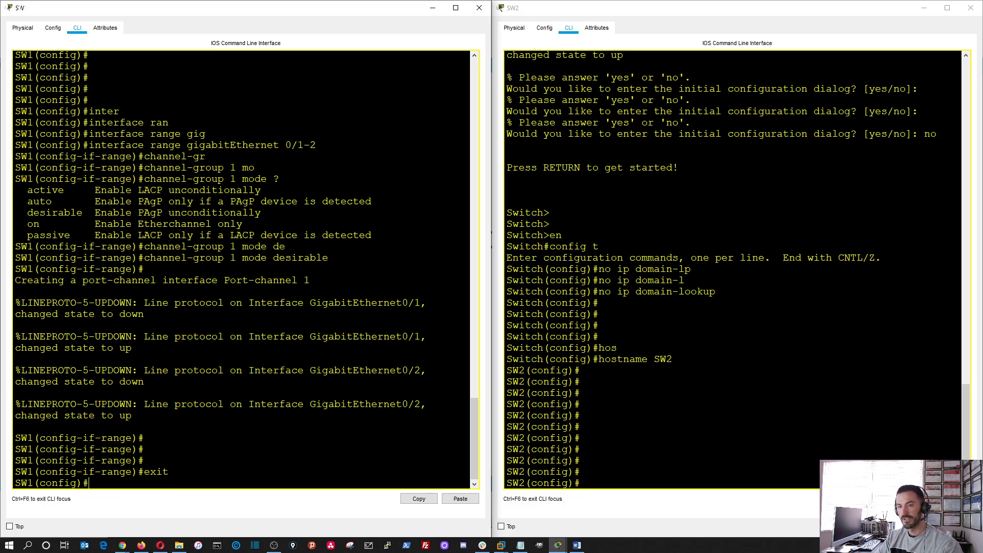
{"action": "type", "text": "inter po"}
{"action": "key", "text": "Tab"}
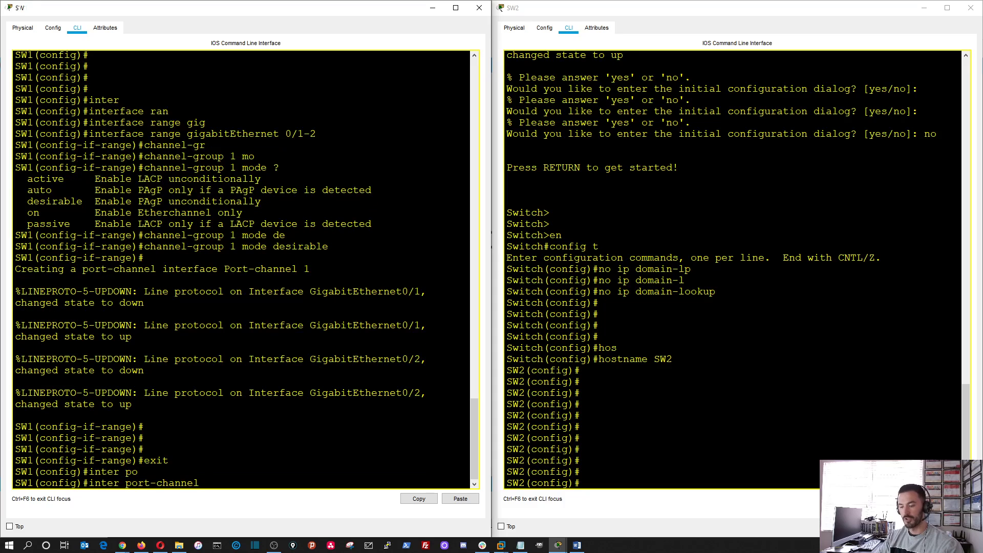
{"action": "type", "text": "1"}
{"action": "key", "text": "Return"}
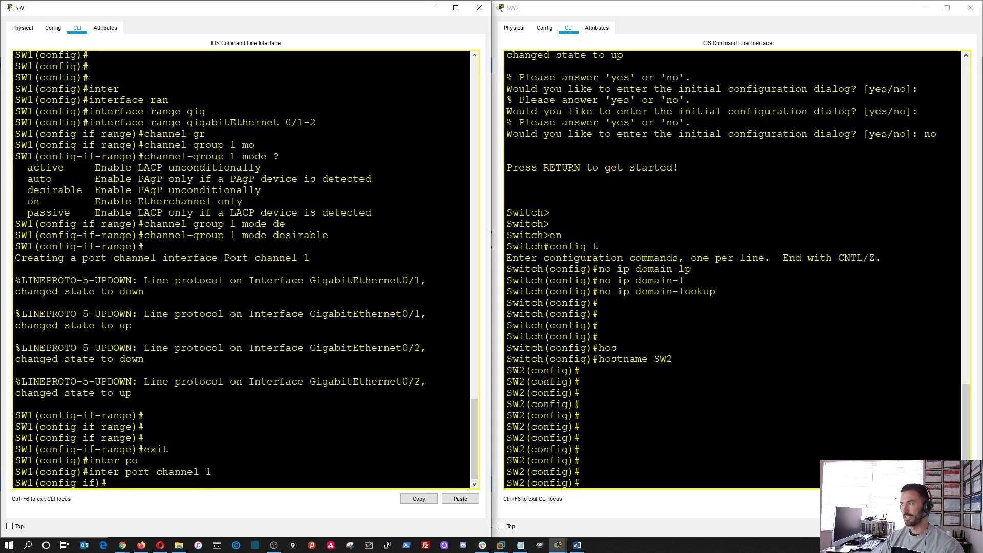
Set the trunk encapsulation of SW1's port-channel 1 to dot1q with switchport trunk encapsulation dot1q
{"action": "type", "text": "switchport"}
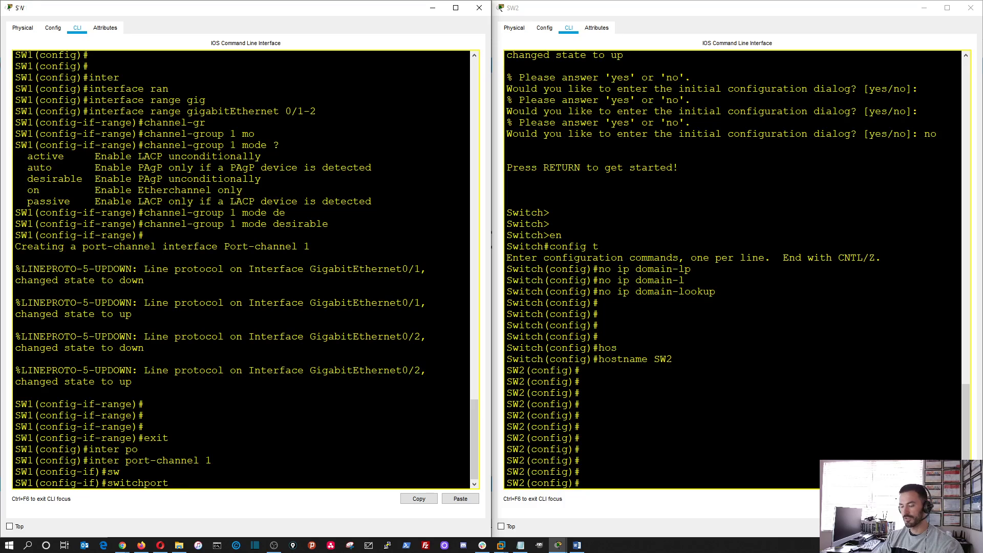
{"action": "type", "text": "r"}
{"action": "key", "text": "Tab"}
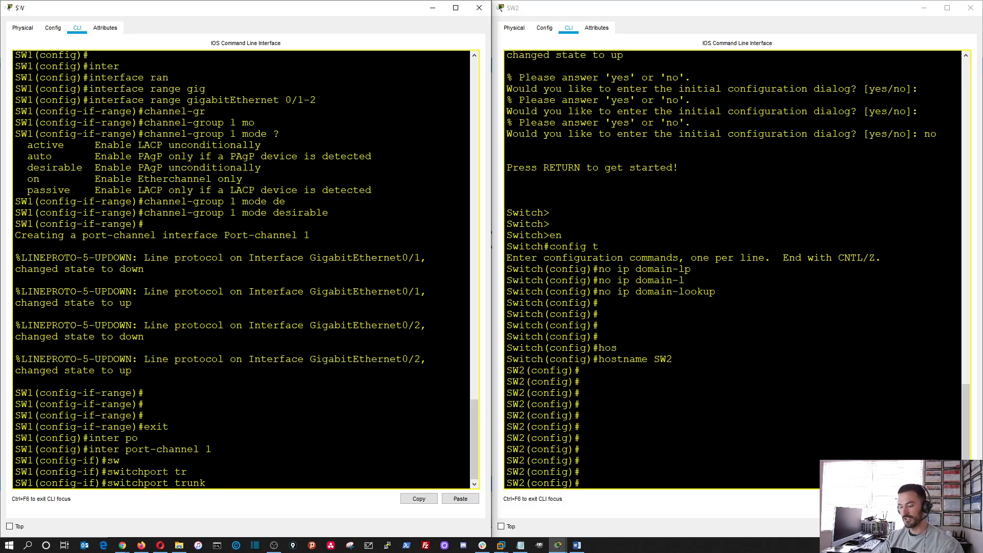
{"action": "type", "text": "e"}
{"action": "key", "text": "Tab"}
{"action": "type", "text": "d"}
{"action": "key", "text": "Tab"}
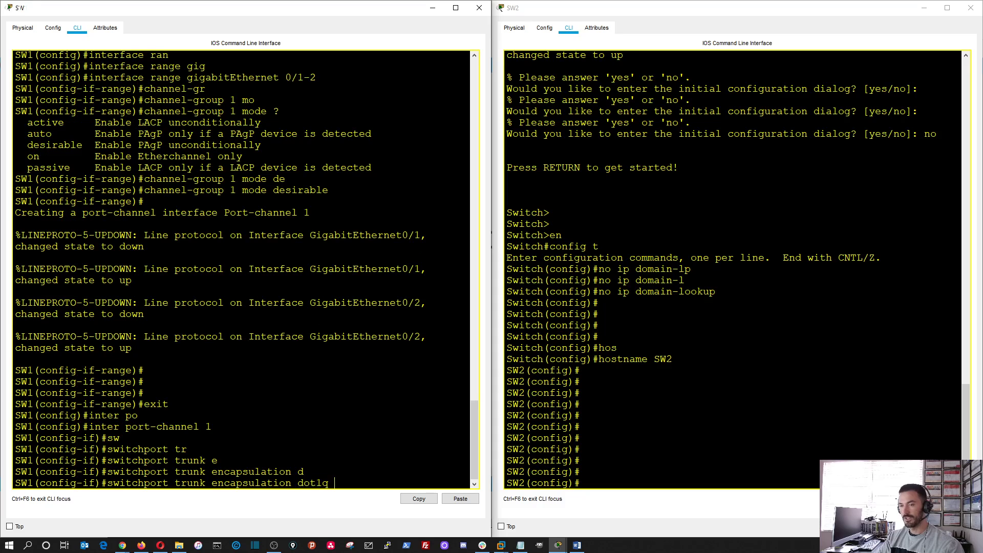
{"action": "key", "text": "Return"}
Put SW1's port-channel 1 into trunk mode with switchport mode trunk and add several blank prompt lines
{"action": "type", "text": "sw"}
{"action": "key", "text": "Tab"}
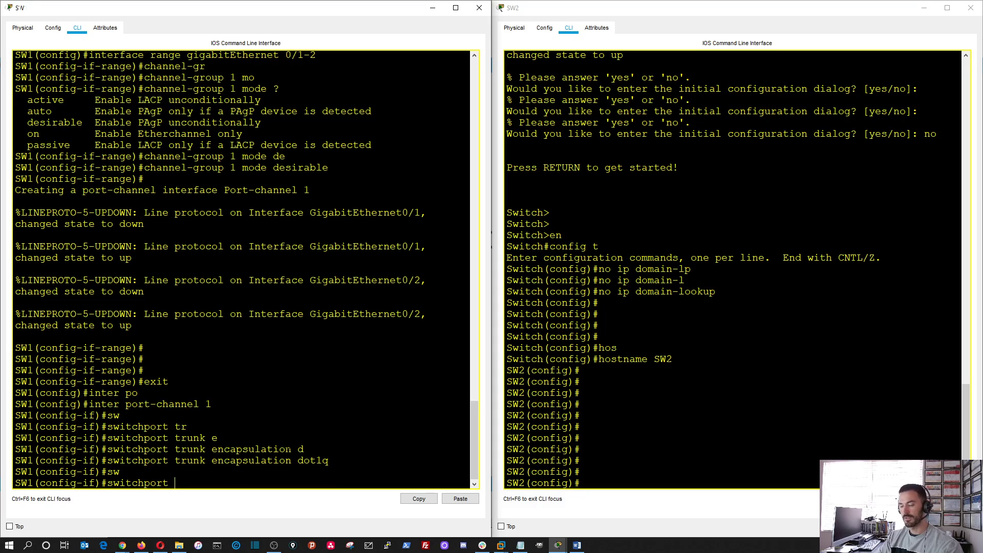
{"action": "type", "text": "mo"}
{"action": "key", "text": "Tab"}
{"action": "type", "text": "tr"}
{"action": "key", "text": "Tab"}
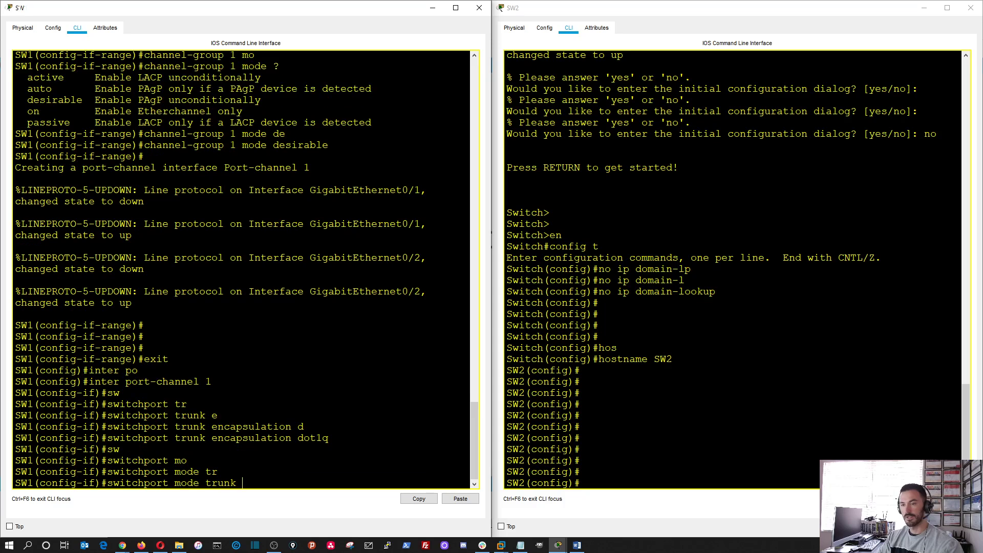
{"action": "key", "text": "Return"}
{"action": "key", "text": "Return"}
{"action": "key", "text": "Return"}
{"action": "key", "text": "Return"}
{"action": "key", "text": "Return"}
{"action": "key", "text": "Return"}
{"action": "key", "text": "Return"}
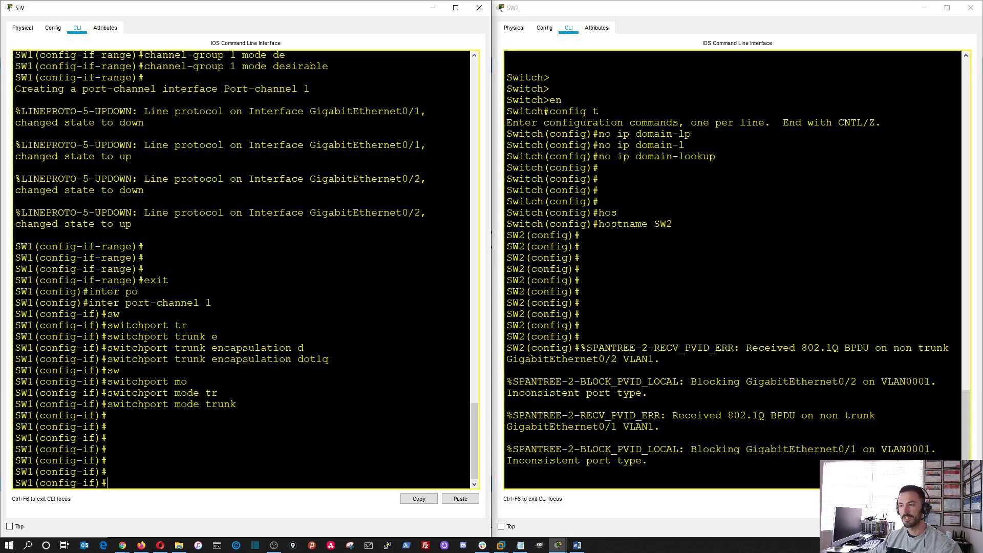
Switch to the SW2 console and enter configuration of both gigabit ports with interface range gigabitEthernet 0/1-2
{"action": "left_click", "coordinate": [691, 449]}
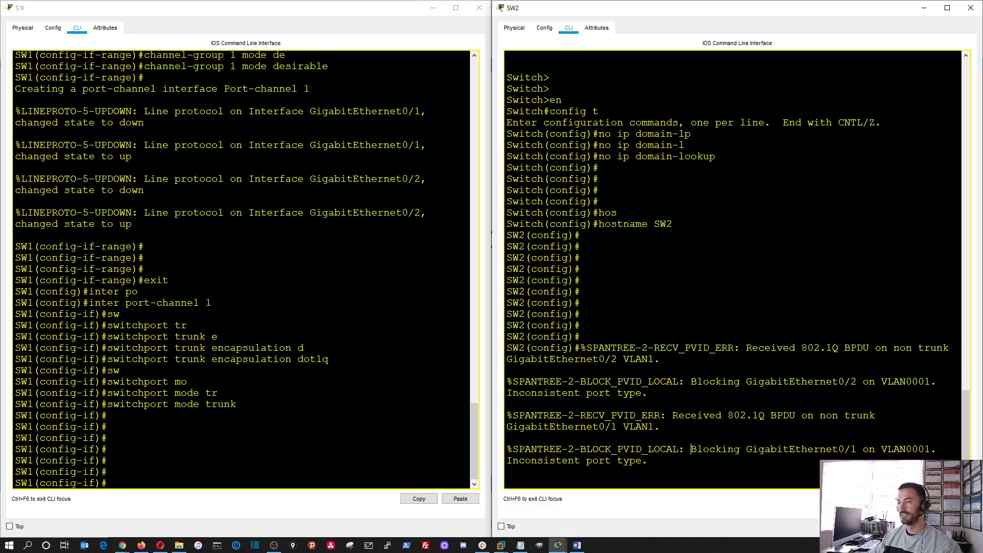
{"action": "key", "text": "Return"}
{"action": "key", "text": "Return"}
{"action": "key", "text": "Return"}
{"action": "key", "text": "Return"}
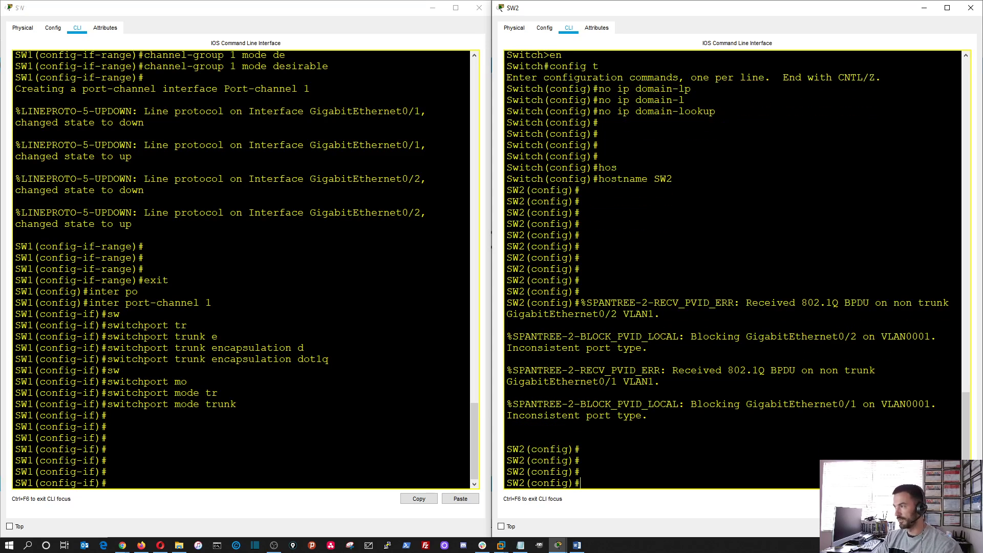
{"action": "type", "text": "inter"}
{"action": "key", "text": "Tab"}
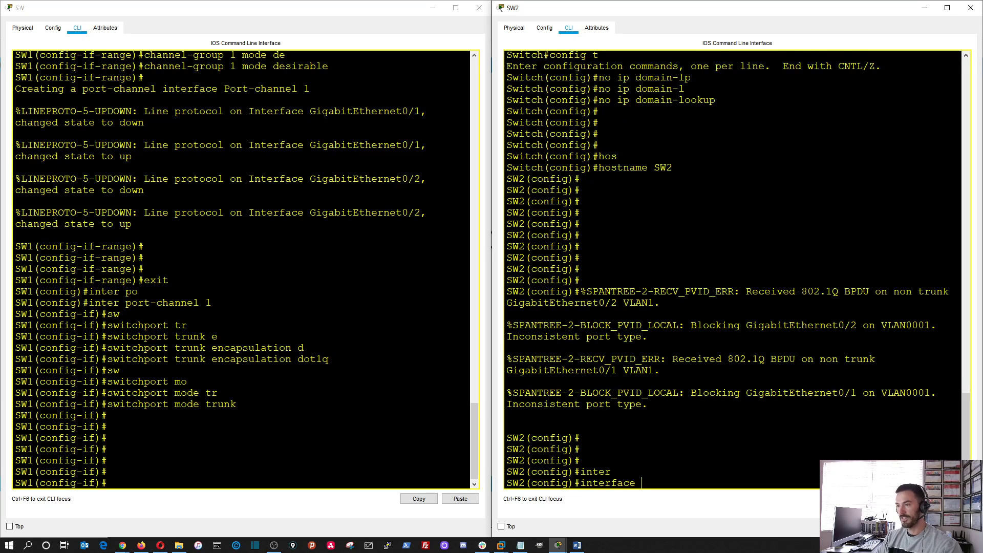
{"action": "type", "text": "ran"}
{"action": "key", "text": "Tab"}
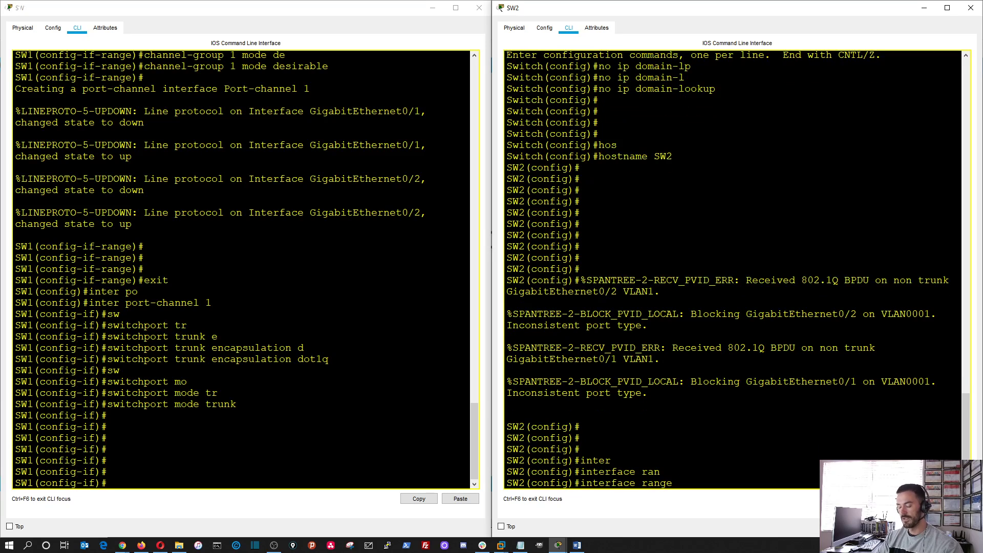
{"action": "type", "text": "gig"}
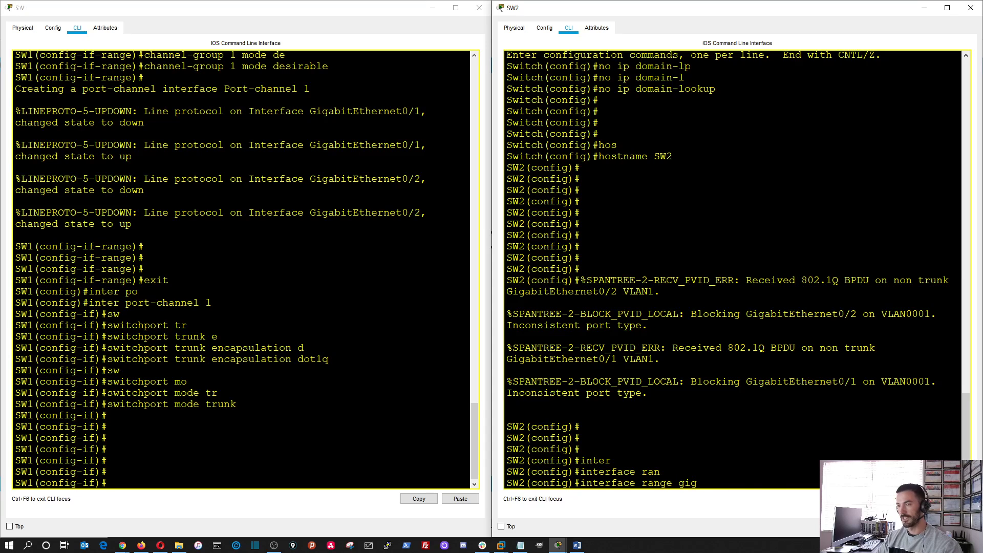
{"action": "key", "text": "Tab"}
{"action": "type", "text": "0/1"}
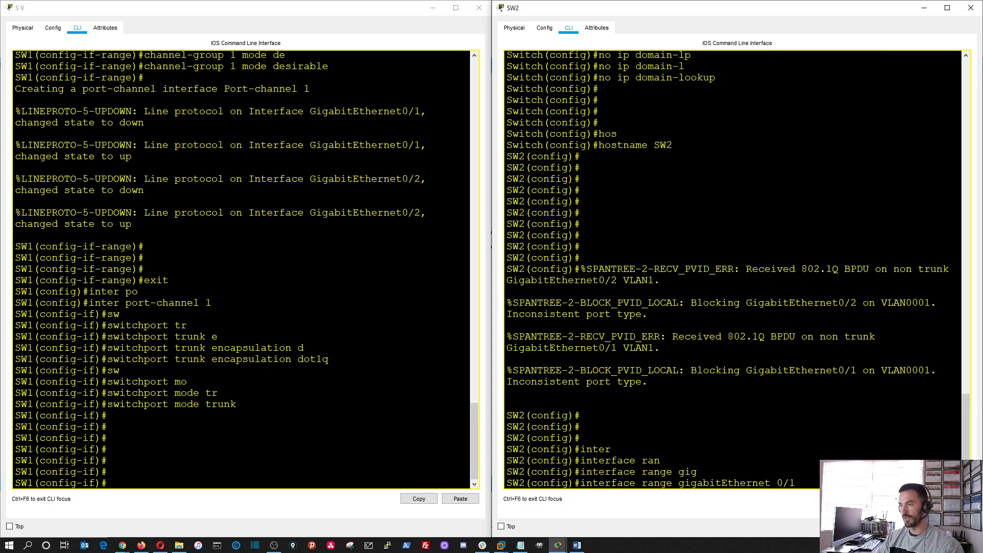
{"action": "type", "text": "-2"}
{"action": "key", "text": "Return"}
{"action": "key", "text": "Return"}
{"action": "key", "text": "Return"}
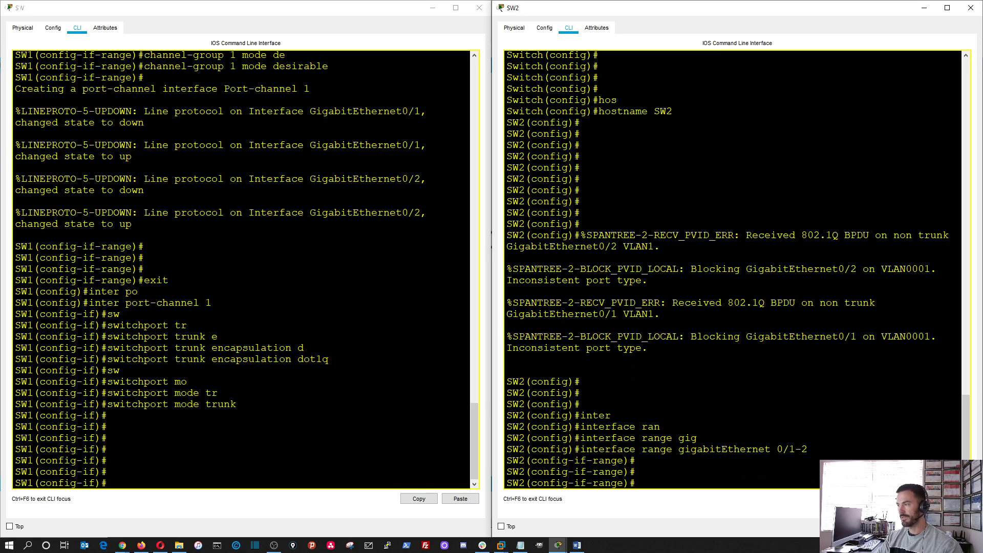
Begin the channel-group 1 mode command on SW2 and list the available modes with ?
{"action": "type", "text": "chann"}
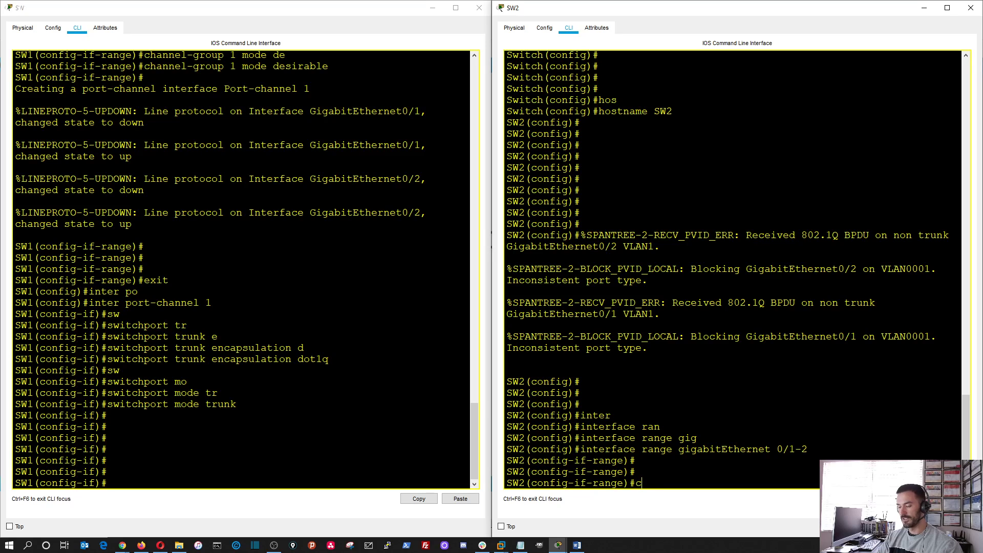
{"action": "key", "text": "Tab"}
{"action": "key", "text": "Tab"}
{"action": "key", "text": "Tab"}
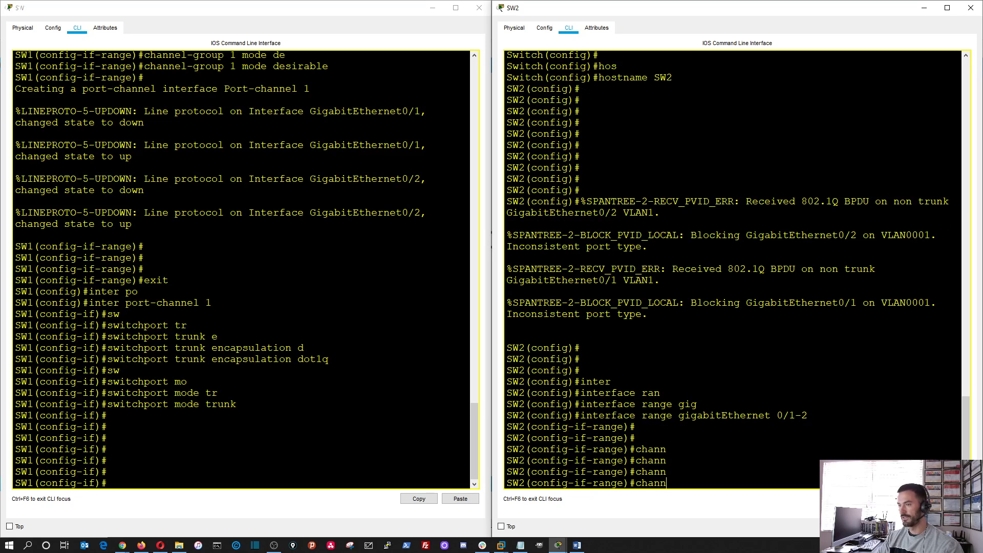
{"action": "type", "text": "nel"}
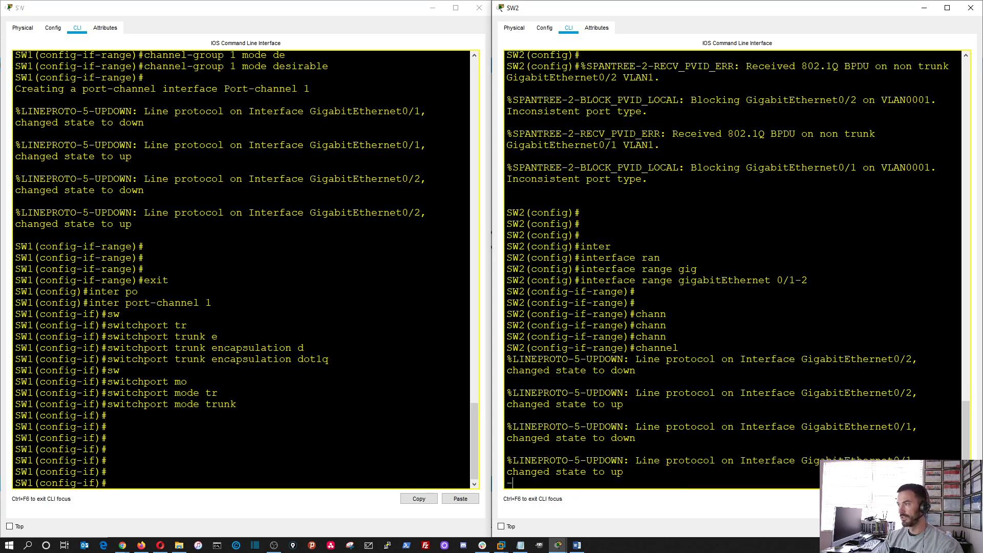
{"action": "type", "text": "-g"}
{"action": "key", "text": "Tab"}
{"action": "type", "text": "1 "}
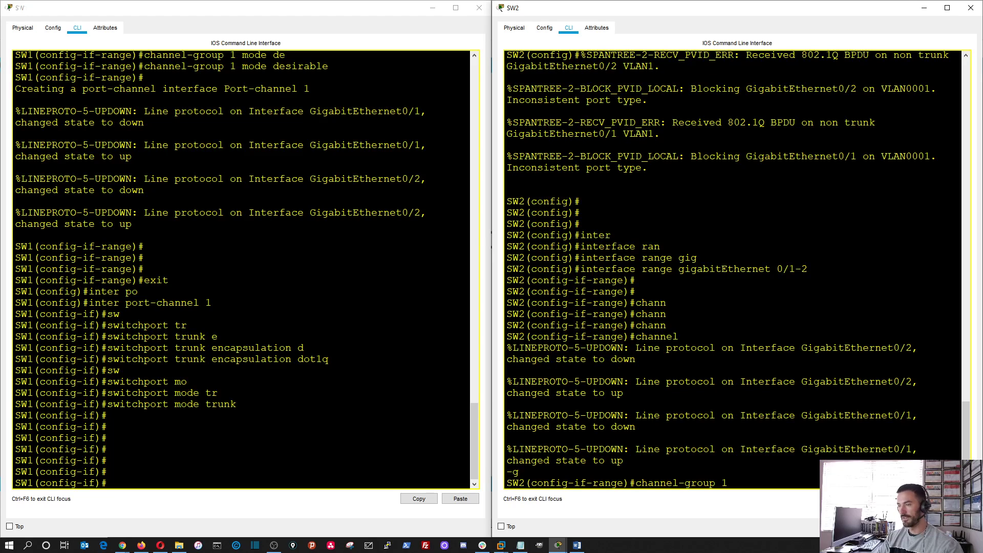
{"action": "type", "text": "mo"}
{"action": "key", "text": "Tab"}
{"action": "type", "text": "?"}
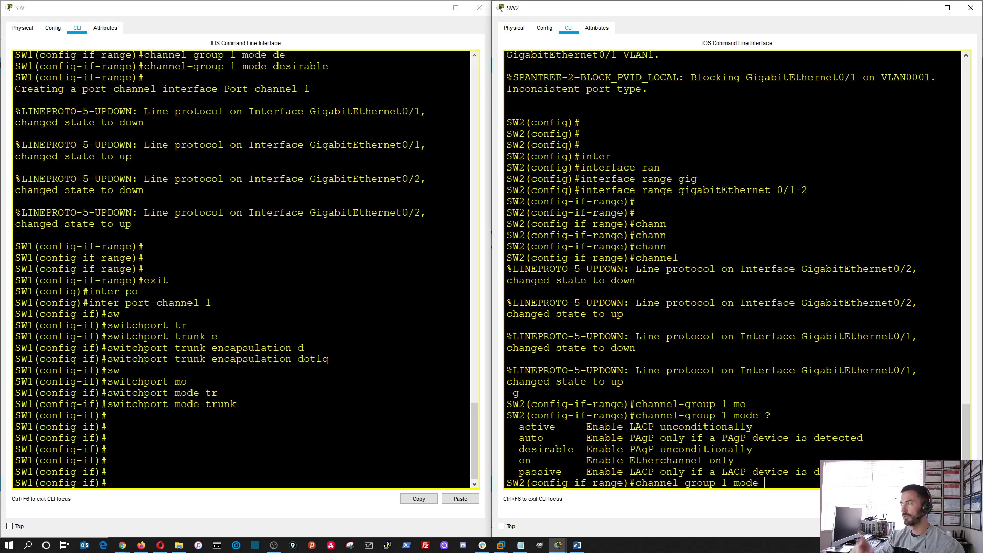
Complete the channel-group 1 command on SW2 with mode auto and apply it to the port range
{"action": "type", "text": "ao"}
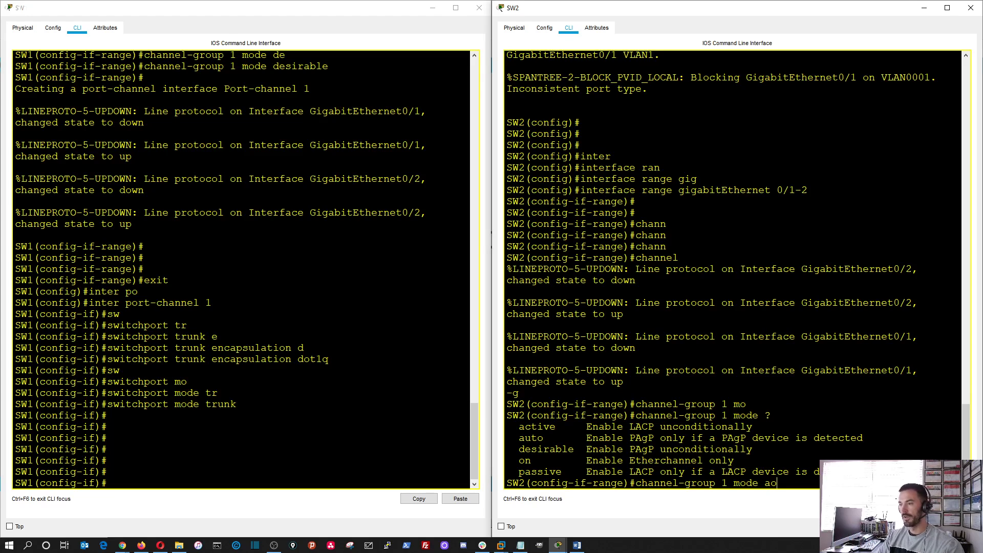
{"action": "key", "text": "Tab"}
{"action": "type", "text": "u"}
{"action": "key", "text": "Tab"}
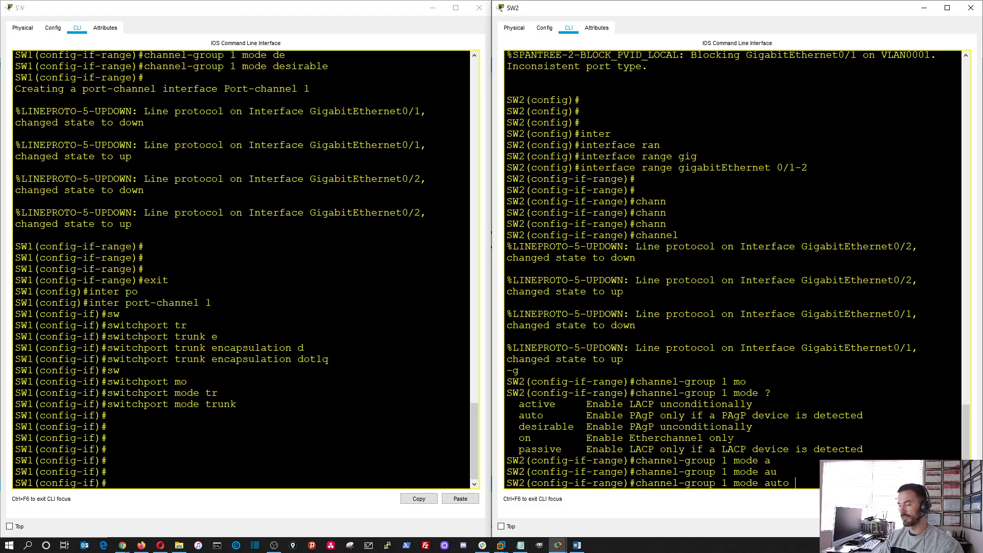
{"action": "key", "text": "Return"}
{"action": "key", "text": "Return"}
{"action": "key", "text": "Return"}
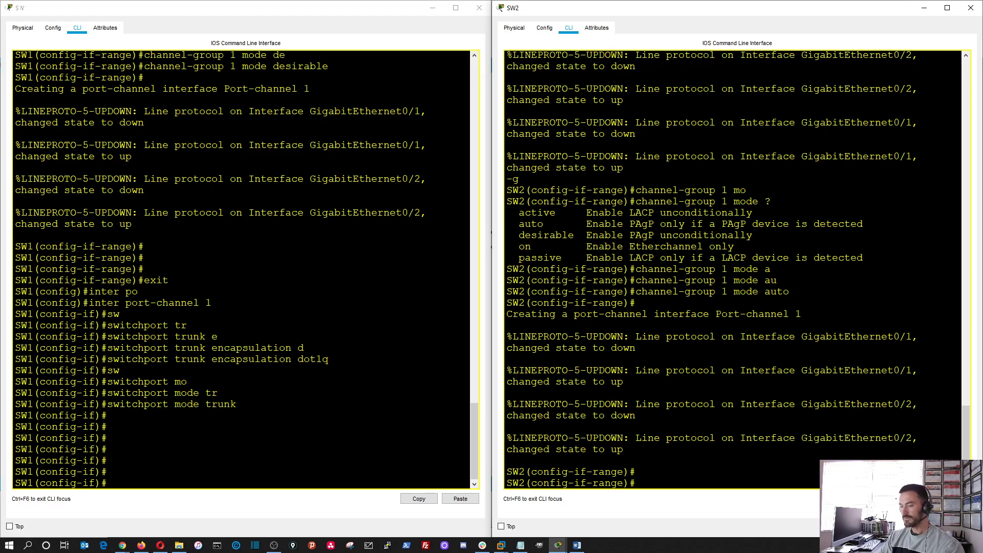
Exit the interface range on SW2 and enter configuration of interface port-channel 1
{"action": "type", "text": "exit"}
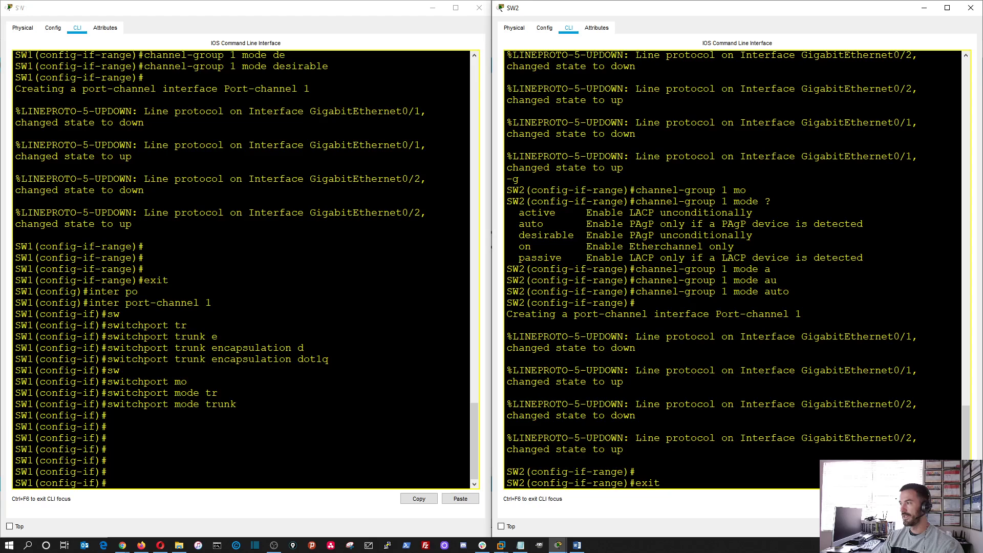
{"action": "key", "text": "Return"}
{"action": "key", "text": "Return"}
{"action": "key", "text": "Return"}
{"action": "type", "text": "int"}
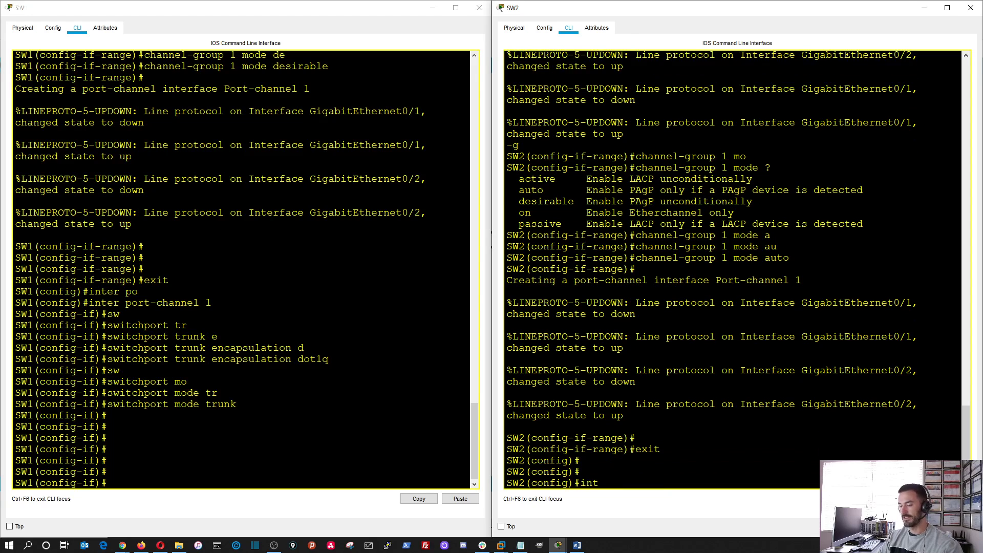
{"action": "type", "text": "rer"}
{"action": "key", "text": "Tab"}
{"action": "key", "text": "BackSpace"}
{"action": "key", "text": "BackSpace"}
{"action": "key", "text": "BackSpace"}
{"action": "key", "text": "BackSpace"}
{"action": "key", "text": "Tab"}
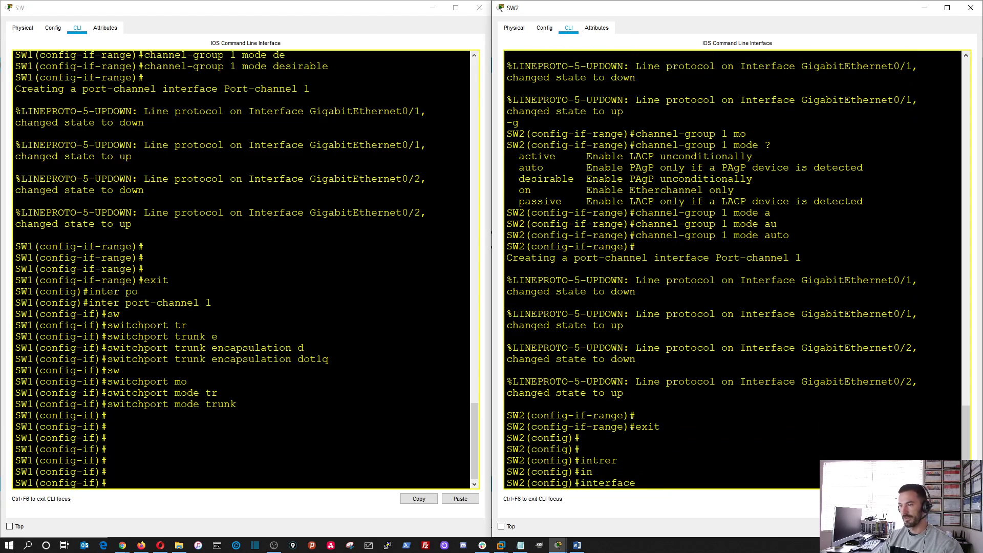
{"action": "type", "text": "po"}
{"action": "key", "text": "Tab"}
{"action": "type", "text": "1"}
{"action": "key", "text": "Return"}
Set the trunk encapsulation of SW2's port-channel 1 to dot1q with switchport trunk encapsulation dot1q
{"action": "type", "text": "sw"}
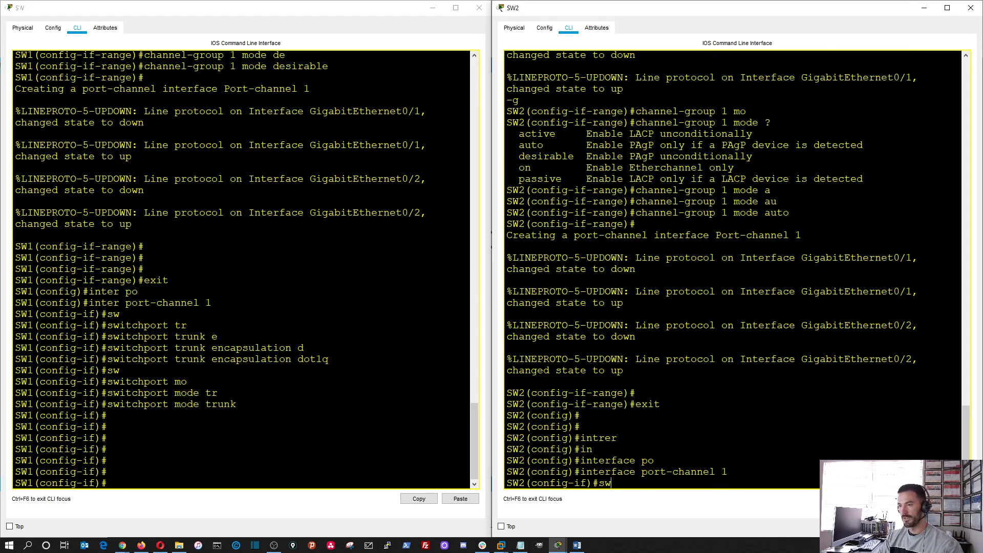
{"action": "key", "text": "Tab"}
{"action": "type", "text": "tr"}
{"action": "key", "text": "Tab"}
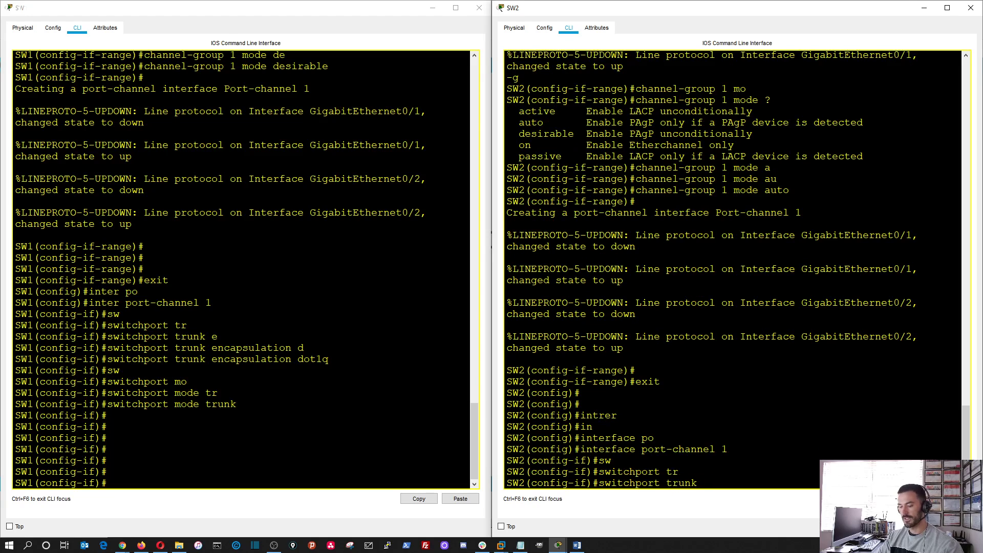
{"action": "type", "text": "en"}
{"action": "key", "text": "Tab"}
{"action": "type", "text": "d"}
{"action": "key", "text": "Tab"}
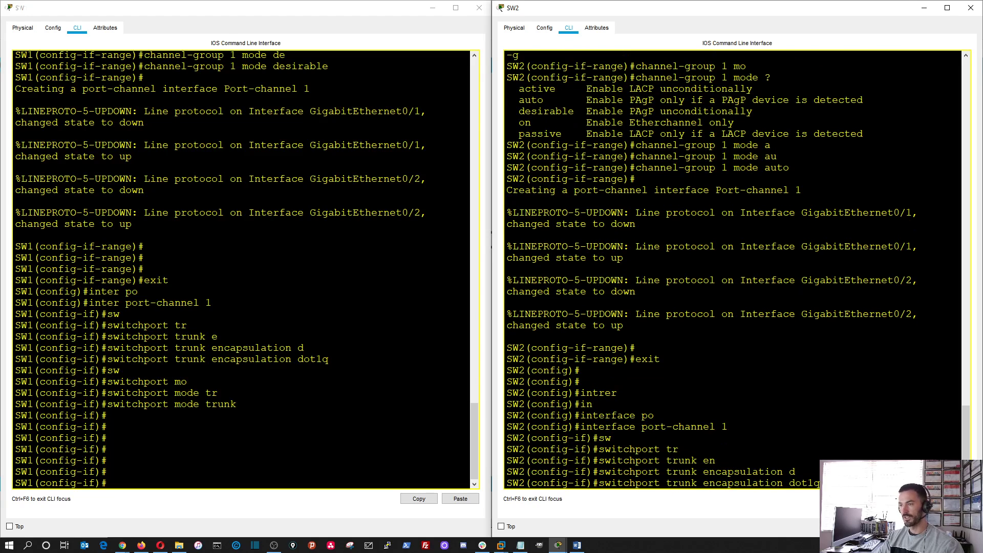
{"action": "key", "text": "Return"}
Put SW2's port-channel 1 into trunk mode with switchport mode trunk and add a few blank prompt lines
{"action": "type", "text": "sw"}
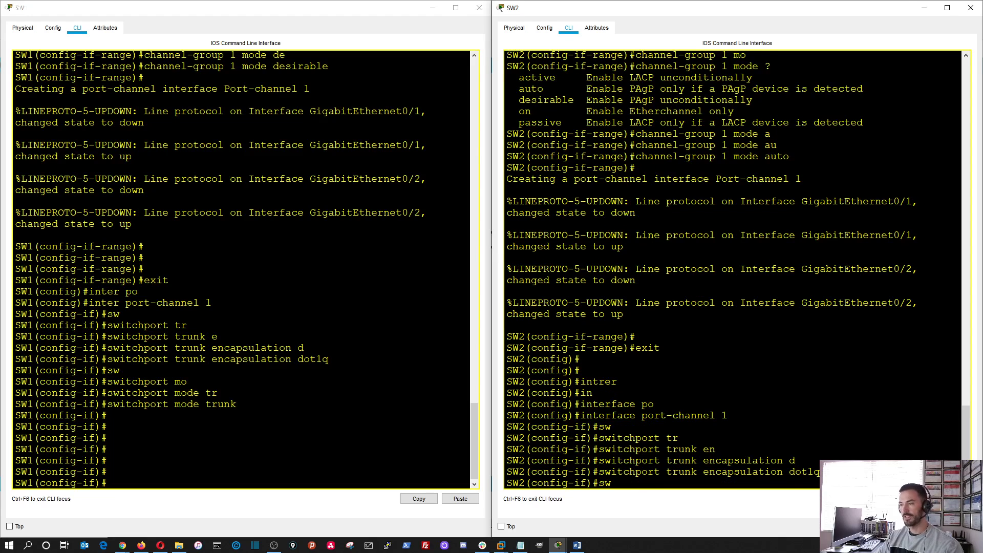
{"action": "key", "text": "Tab"}
{"action": "type", "text": "mo"}
{"action": "key", "text": "Tab"}
{"action": "type", "text": "tr"}
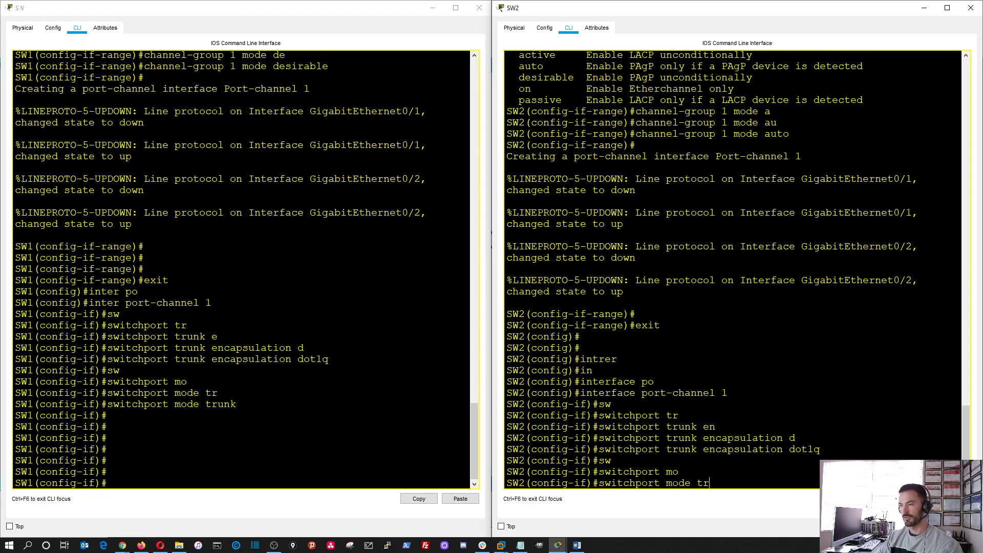
{"action": "key", "text": "Tab"}
{"action": "key", "text": "Return"}
{"action": "key", "text": "Return"}
{"action": "key", "text": "Return"}
{"action": "key", "text": "Return"}
{"action": "key", "text": "Return"}
Leave configuration mode on SW2 with end and bring up a fresh privileged prompt
{"action": "type", "text": "end"}
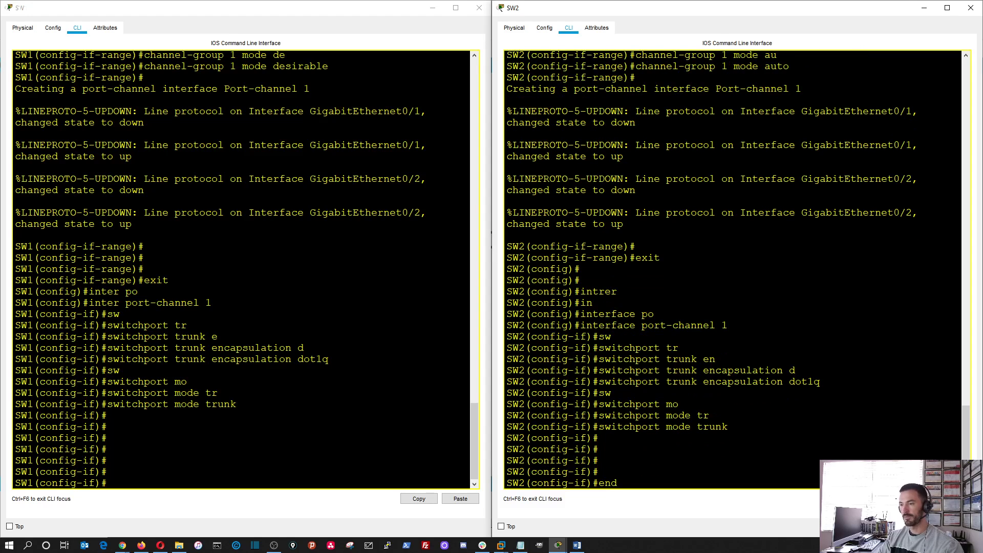
{"action": "key", "text": "Return"}
{"action": "key", "text": "Return"}
{"action": "key", "text": "Return"}
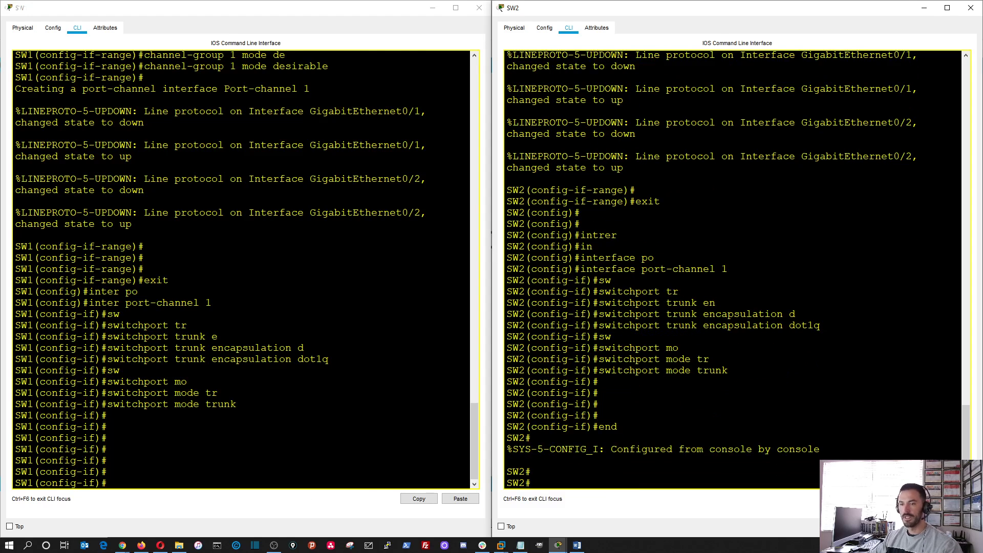
Return to the SW1 console and enter several blank lines for a fresh interface configuration prompt
{"action": "left_click", "coordinate": [280, 449]}
{"action": "key", "text": "Return"}
{"action": "key", "text": "Return"}
{"action": "key", "text": "Return"}
{"action": "key", "text": "Return"}
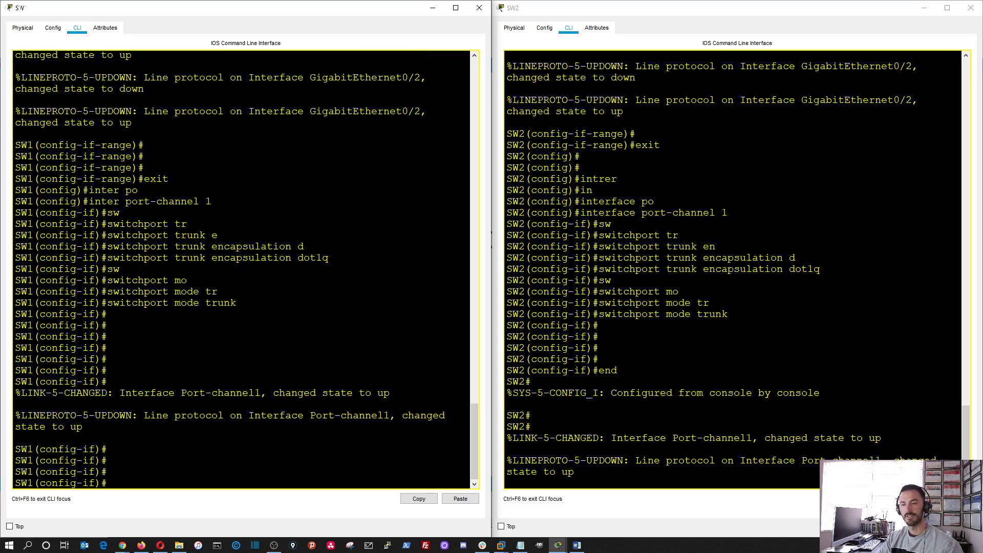
Leave configuration mode on SW1 with end and add several blank privileged prompt lines
{"action": "type", "text": "end"}
{"action": "key", "text": "Return"}
{"action": "key", "text": "Return"}
{"action": "key", "text": "Return"}
{"action": "key", "text": "Return"}
{"action": "key", "text": "Return"}
{"action": "key", "text": "Return"}
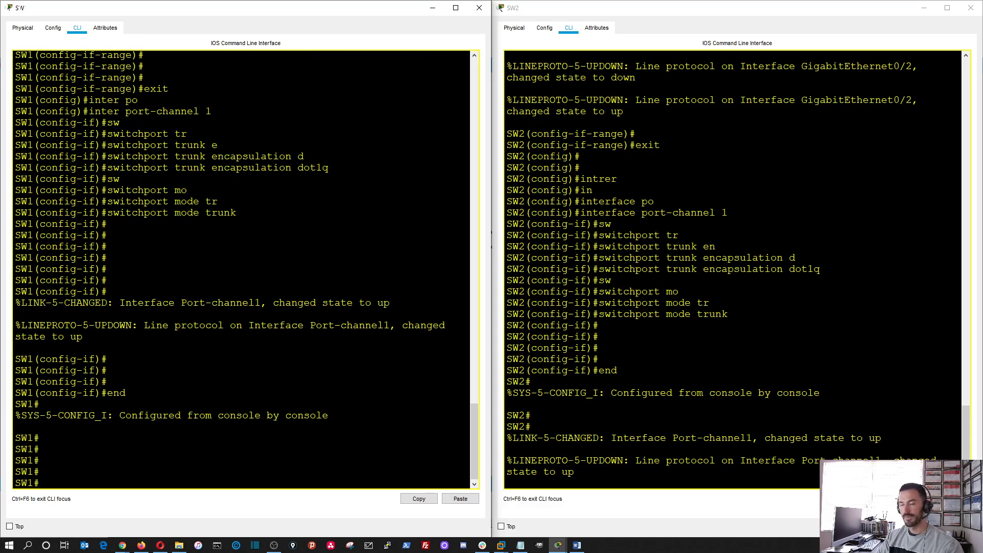
Minimize both switch consoles and add a topology note listing show etherchannel summary, show etherchannel 1 port-channel and show interfaces etherchannel
{"action": "key", "text": "alt+Tab"}
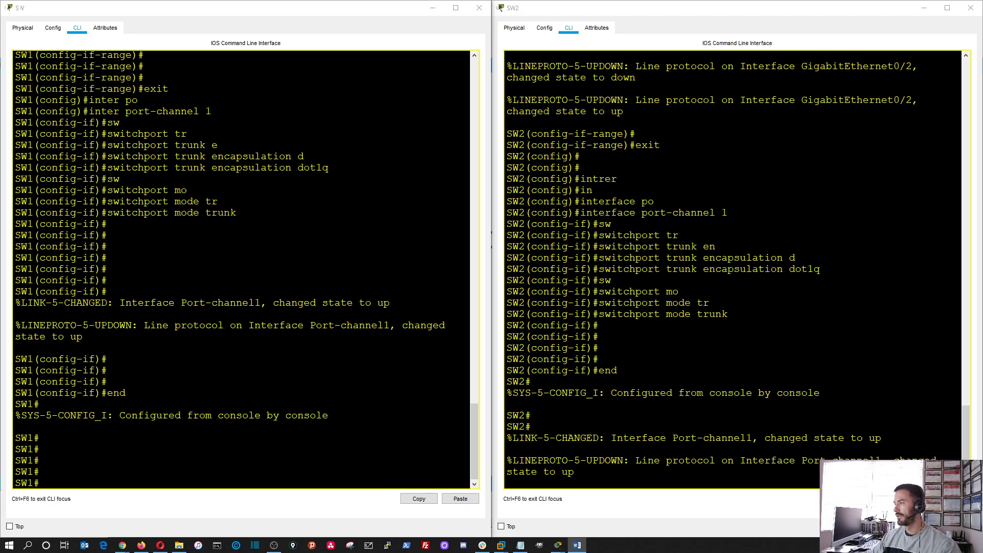
{"action": "left_click", "coordinate": [924, 7]}
{"action": "left_click", "coordinate": [433, 7]}
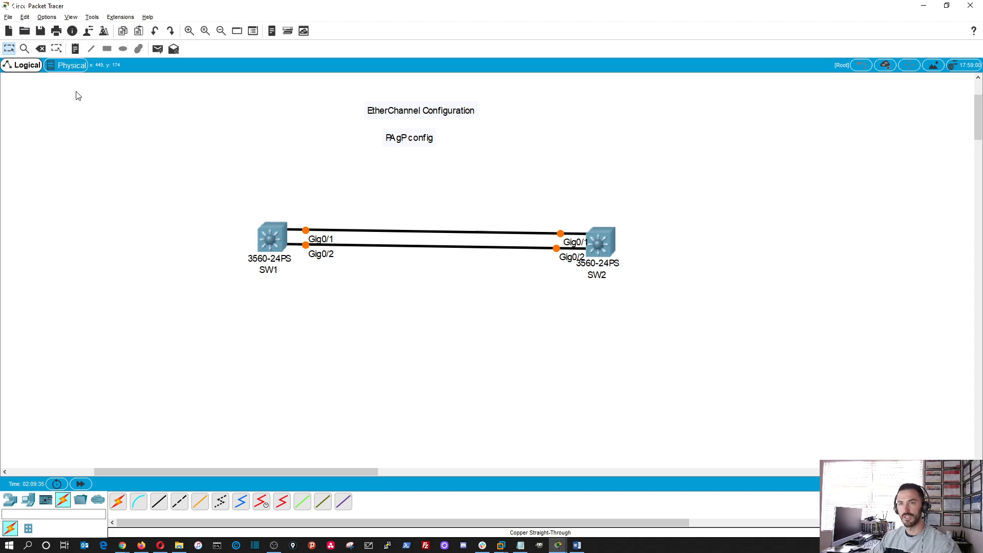
{"action": "left_click", "coordinate": [75, 49]}
{"action": "left_click", "coordinate": [82, 142]}
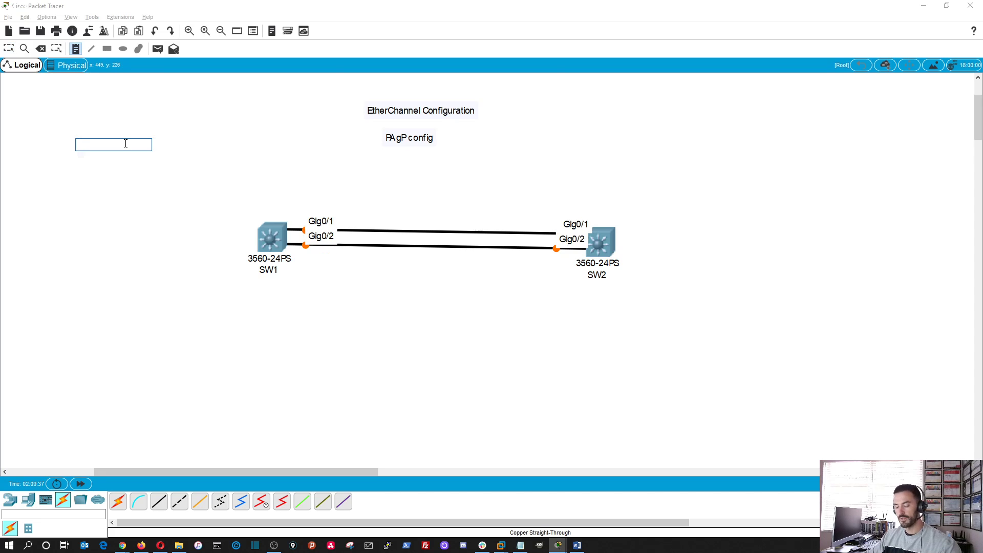
{"action": "type", "text": "show etherchannel summary show etherchannel 1 port-channel show interfaces etherchannel"}
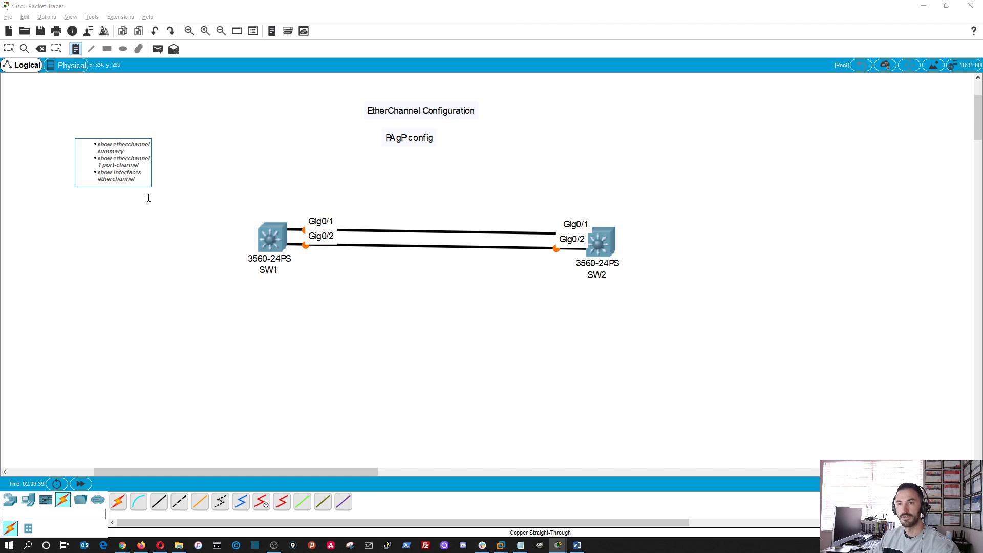
{"action": "key", "text": "Escape"}
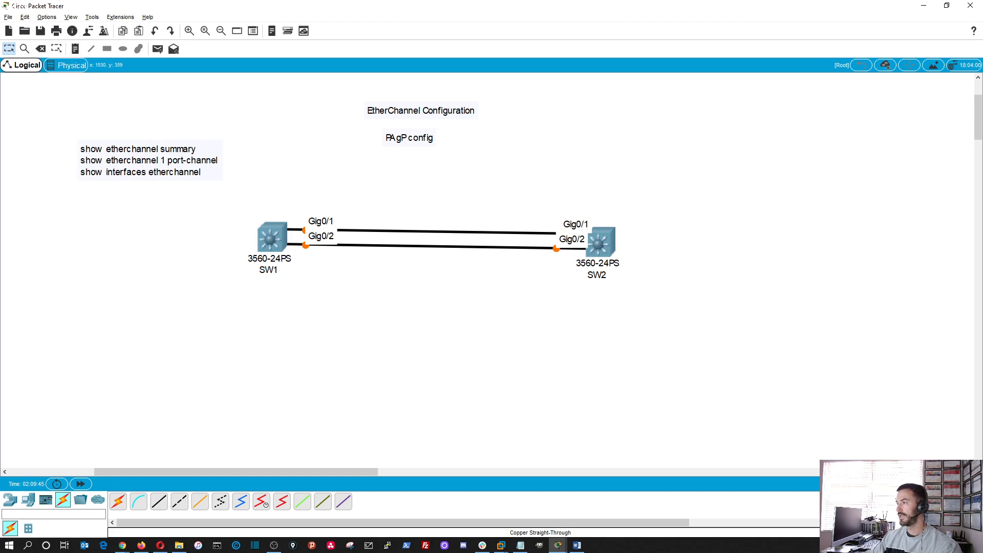
Add a note "Useful Show Commands Here are some useful commands to verify correct operation and for troubleshooting purposes:" and place it below the topology
{"action": "key", "text": "alt+Tab"}
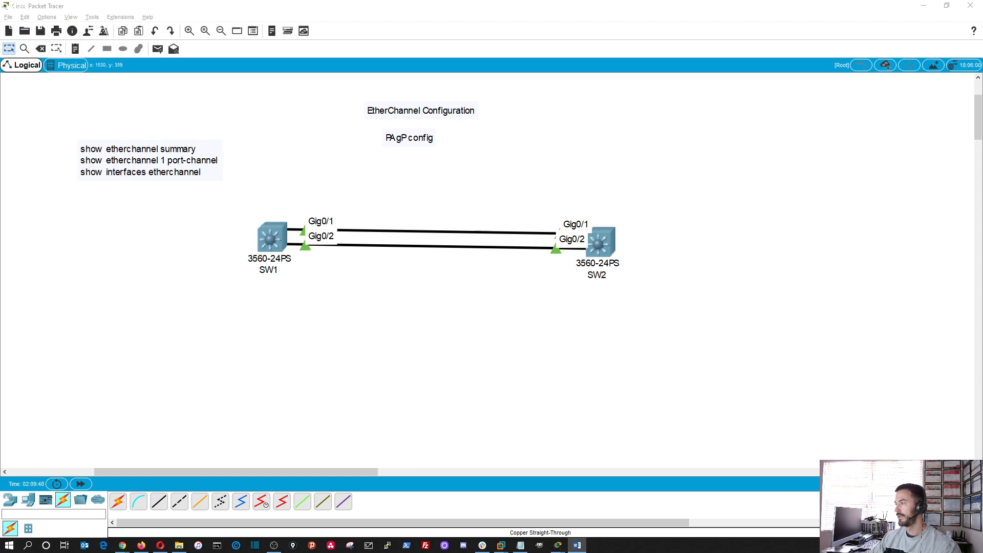
{"action": "left_click", "coordinate": [292, 156]}
{"action": "left_click", "coordinate": [75, 49]}
{"action": "left_click", "coordinate": [102, 97]}
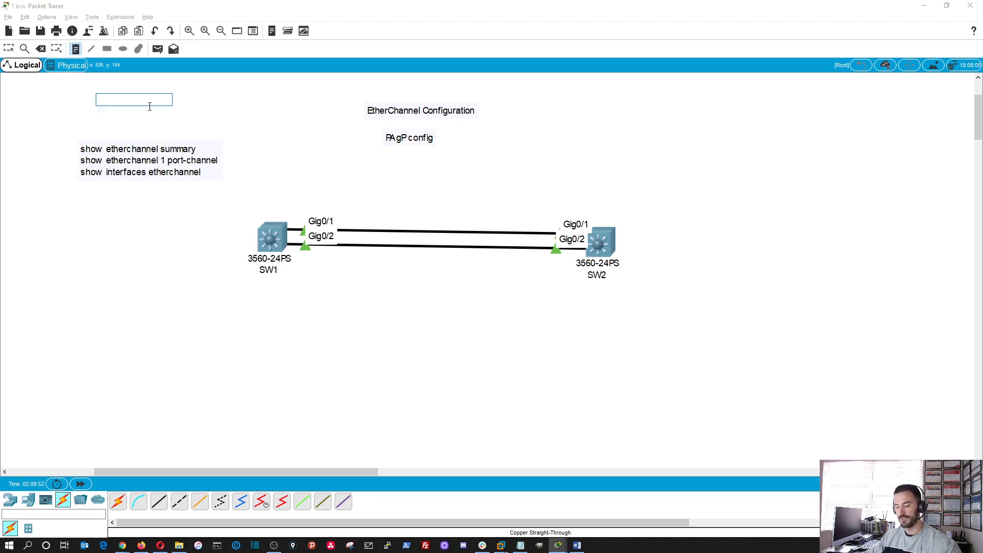
{"action": "type", "text": "Useful Show Commands Here are some useful commands to verify correct operation and for troubleshooting purposes:"}
{"action": "left_click", "coordinate": [152, 240]}
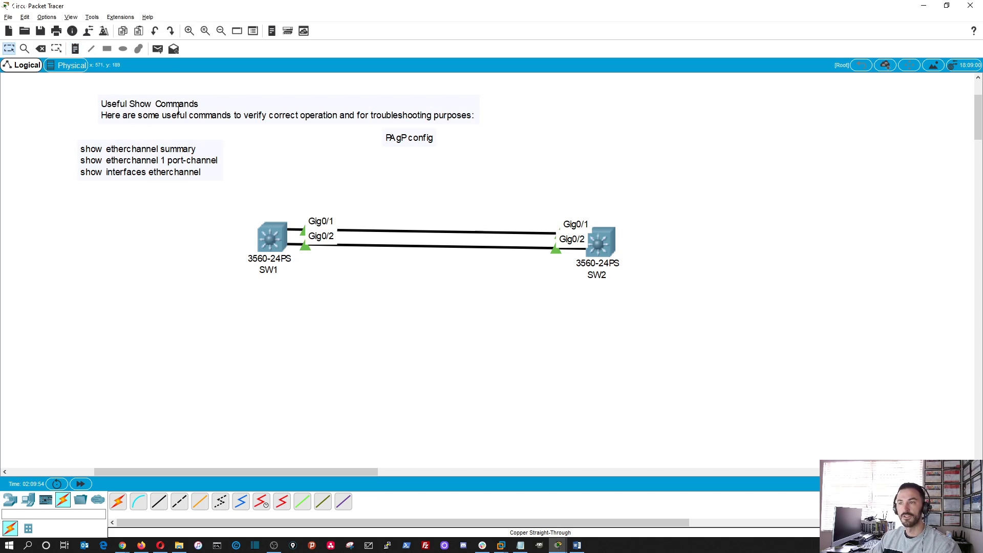
{"action": "left_click_drag", "start_coordinate": [175, 111], "coordinate": [125, 361]}
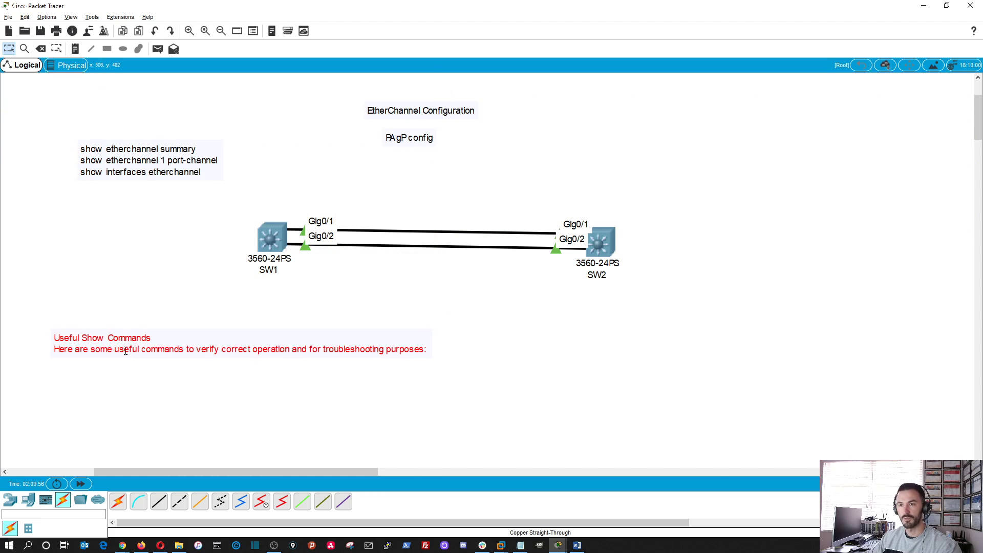
{"action": "left_click", "coordinate": [145, 369]}
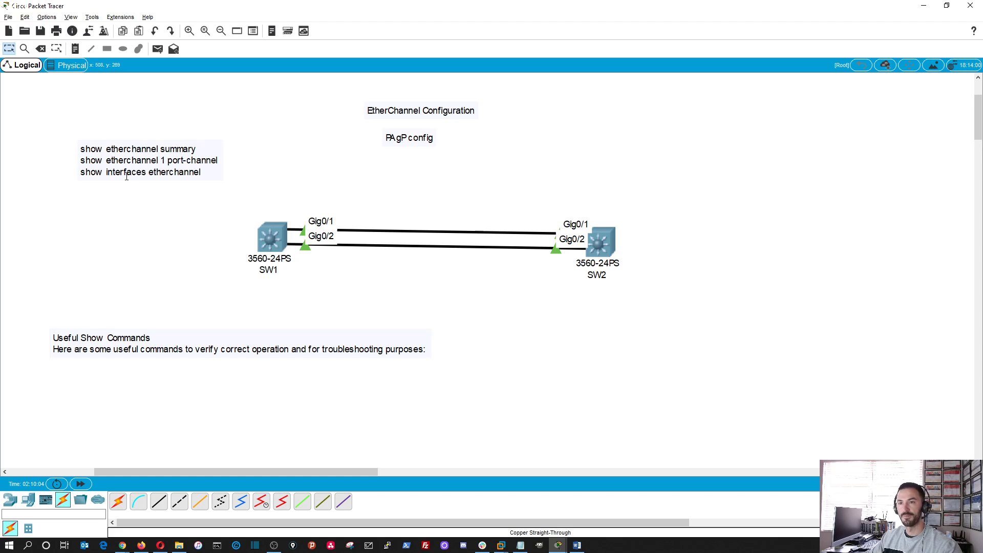
{"action": "left_click", "coordinate": [137, 162]}
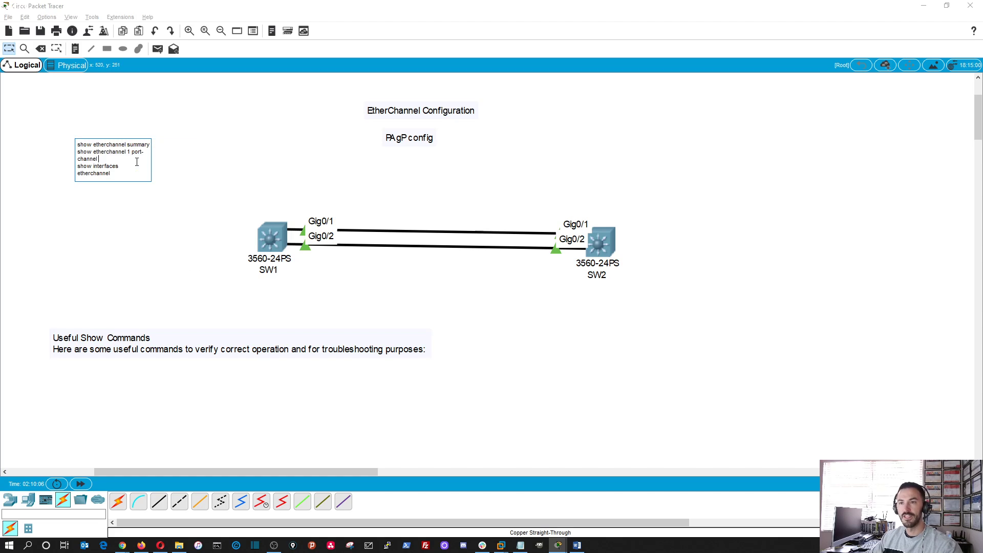
{"action": "left_click", "coordinate": [149, 241]}
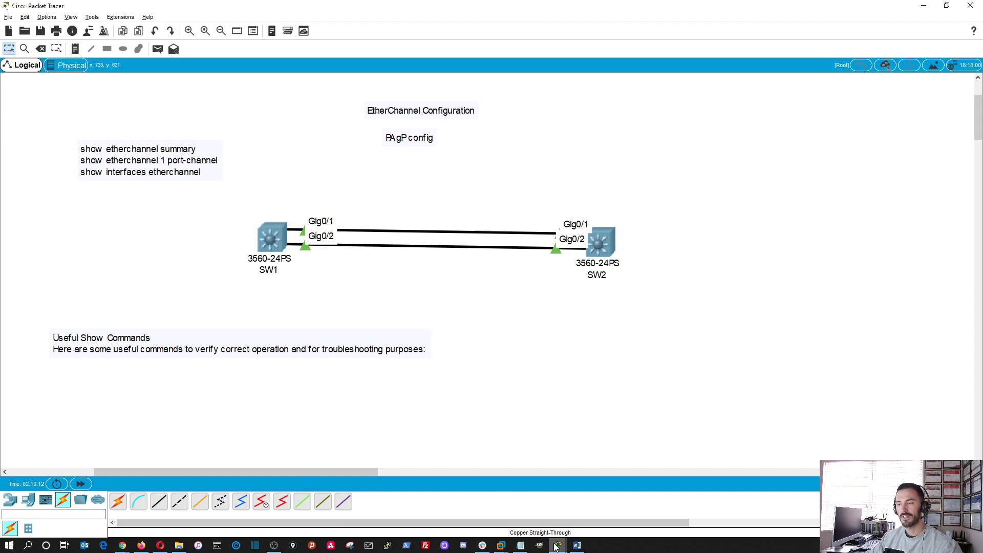
Bring the SW2 console back up and enter several blank lines for a fresh privileged prompt
{"action": "mouse_move", "coordinate": [558, 546]}
{"action": "left_click", "coordinate": [637, 513]}
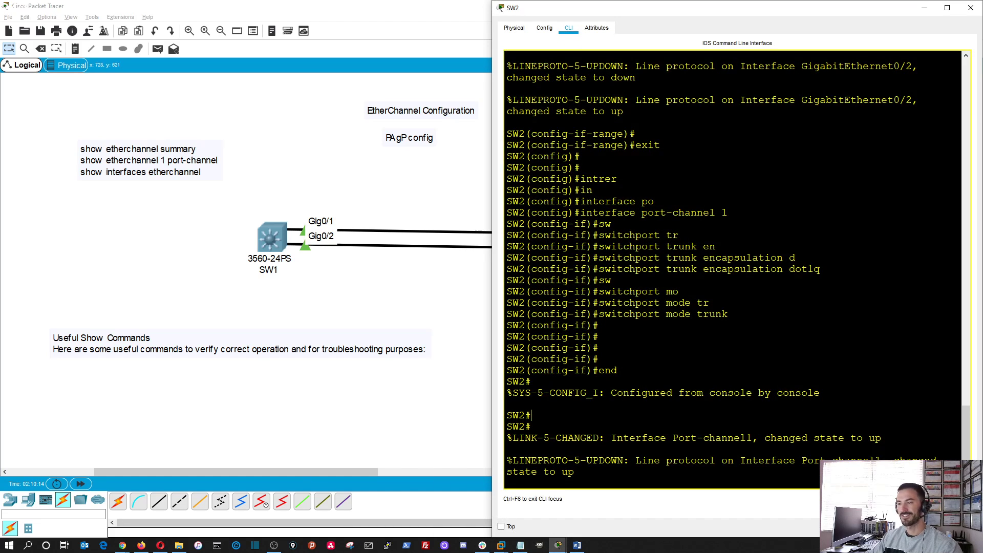
{"action": "key", "text": "Return"}
{"action": "key", "text": "Return"}
{"action": "key", "text": "Return"}
{"action": "key", "text": "Return"}
{"action": "key", "text": "Return"}
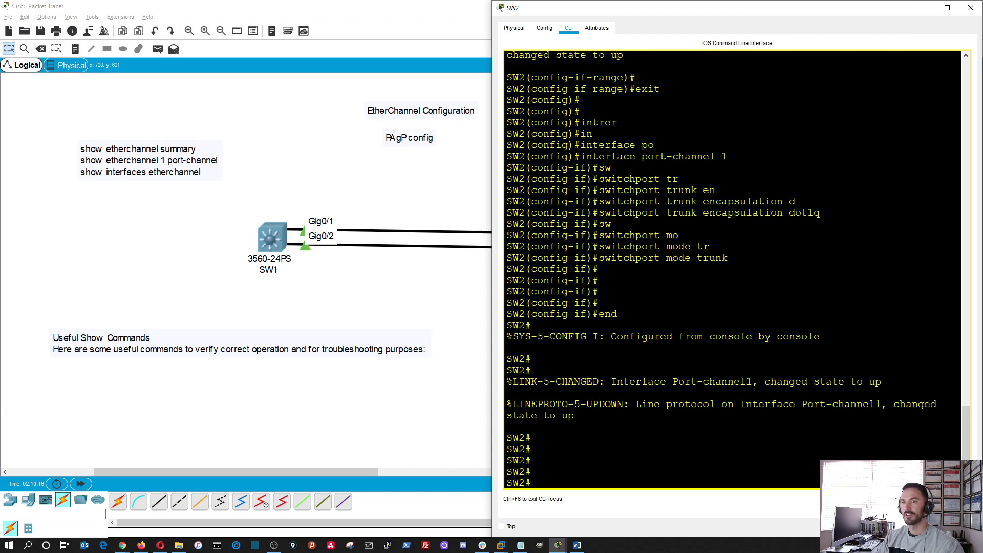
Try to display the port-channel details on SW2 with show etherchannel 1 port-channel
{"action": "type", "text": "show ethe"}
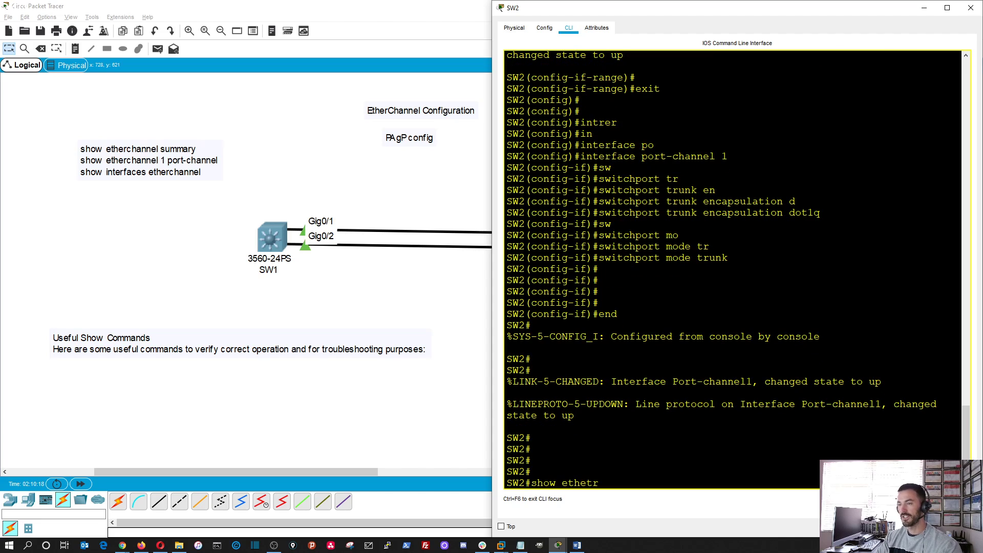
{"action": "key", "text": "Tab"}
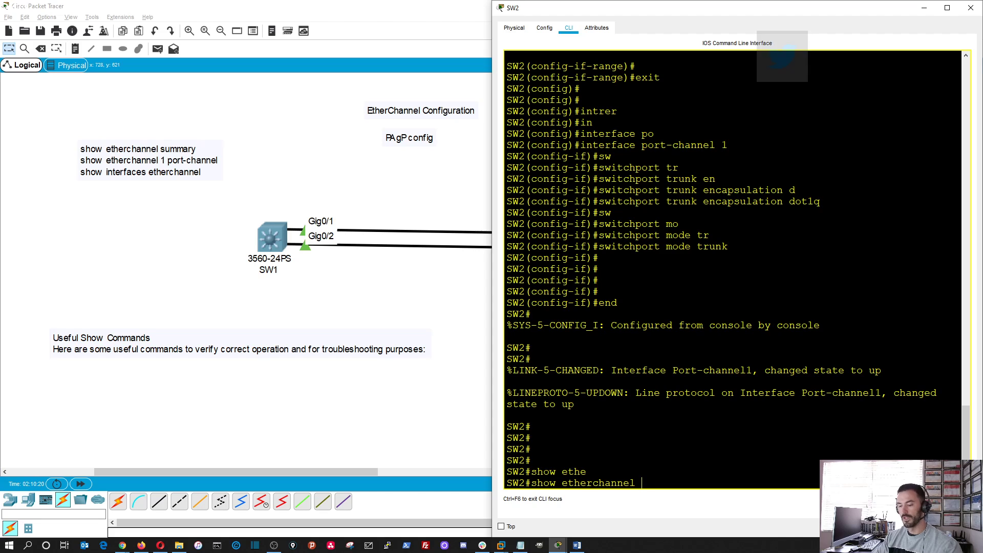
{"action": "type", "text": "1 poe"}
{"action": "key", "text": "BackSpace"}
{"action": "key", "text": "Tab"}
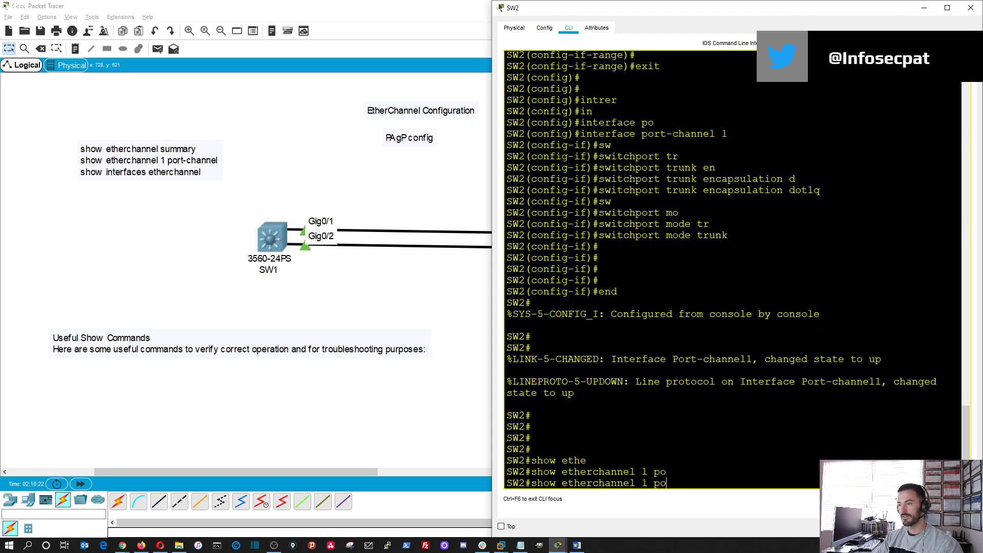
{"action": "type", "text": "rt-channel"}
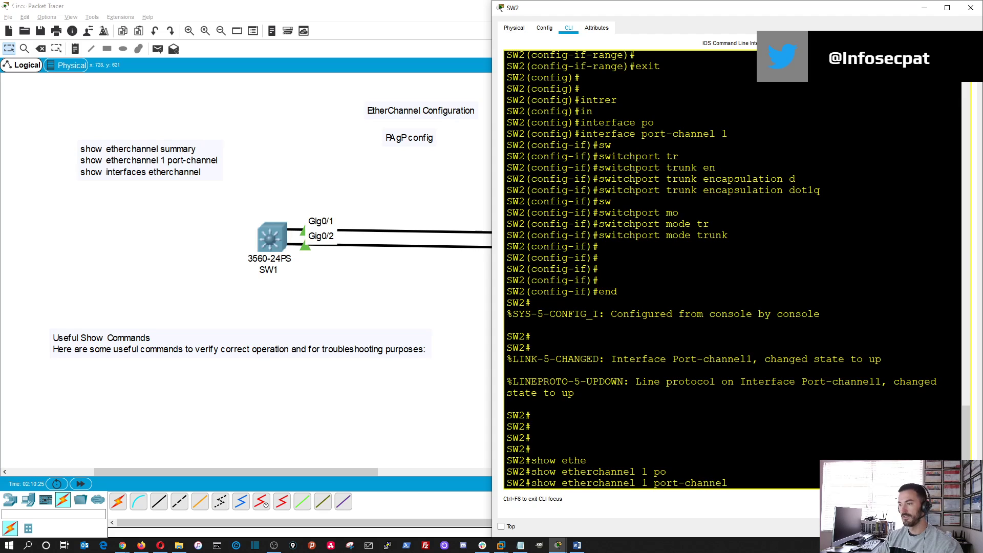
{"action": "key", "text": "Return"}
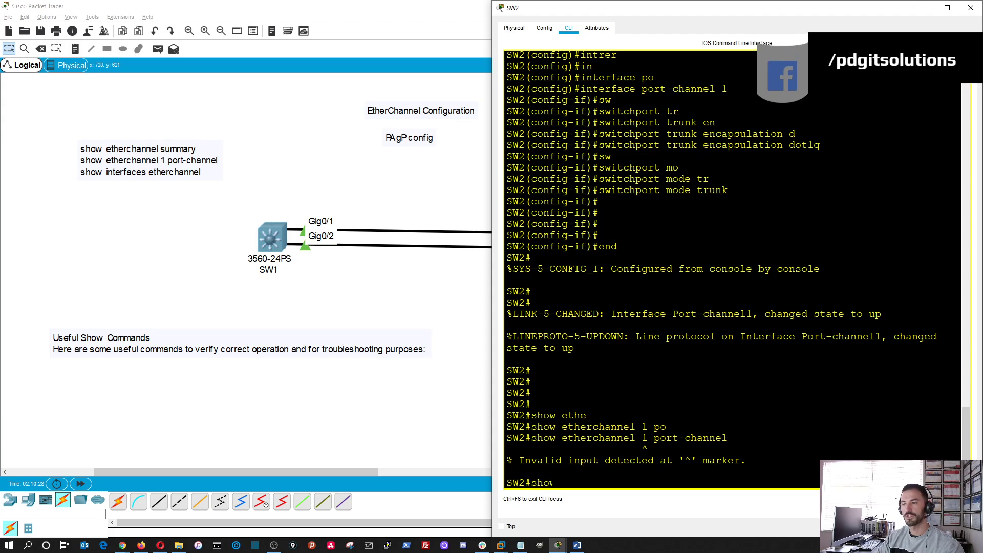
Display the per-interface EtherChannel details on SW2 with show interfaces etherchannel and page through to the end of the output
{"action": "type", "text": "show inter"}
{"action": "key", "text": "Tab"}
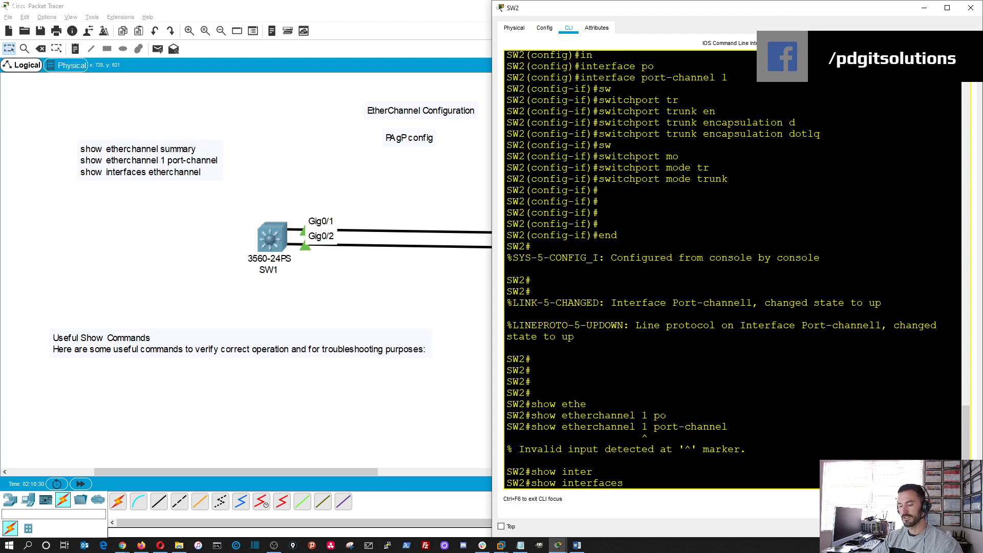
{"action": "type", "text": "ether"}
{"action": "key", "text": "Tab"}
{"action": "type", "text": "channel"}
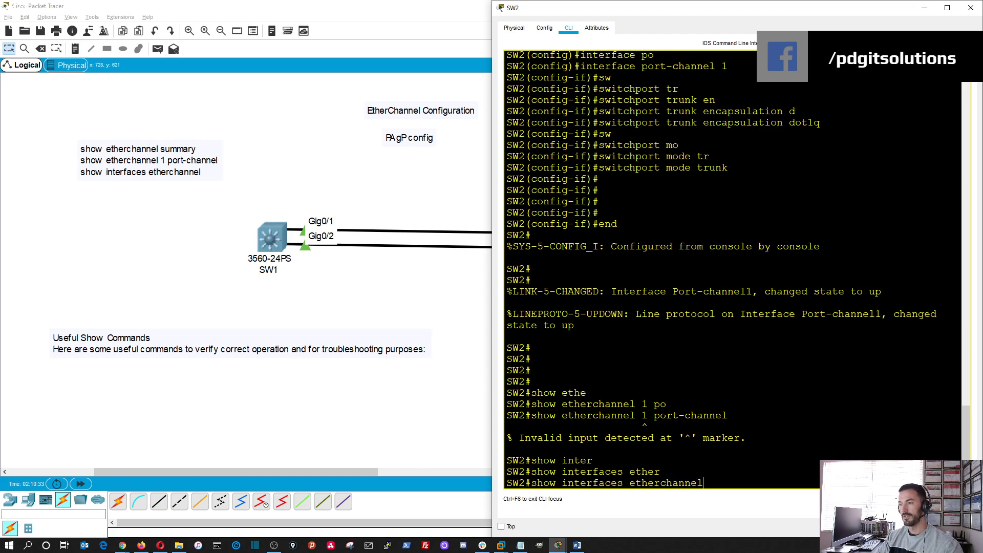
{"action": "key", "text": "Return"}
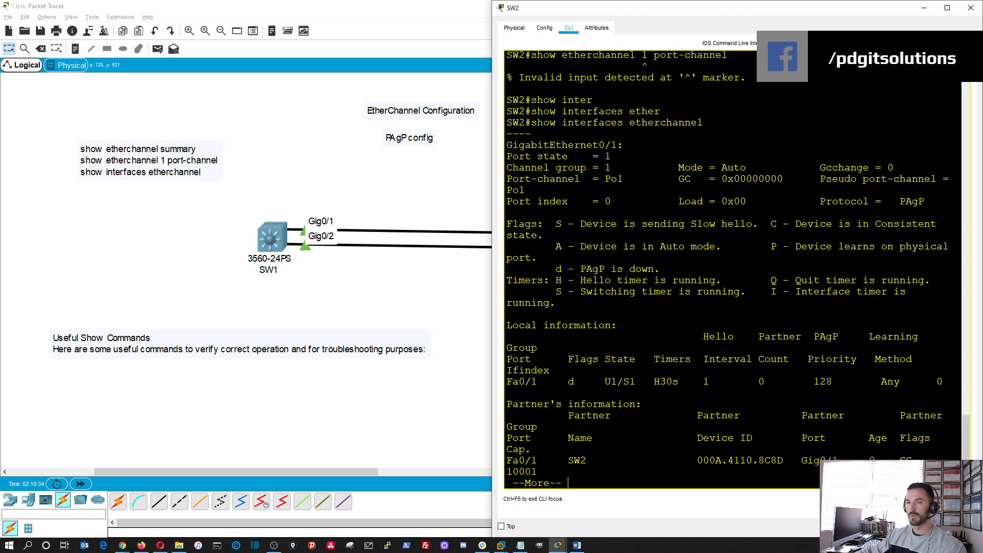
{"action": "key", "text": "space"}
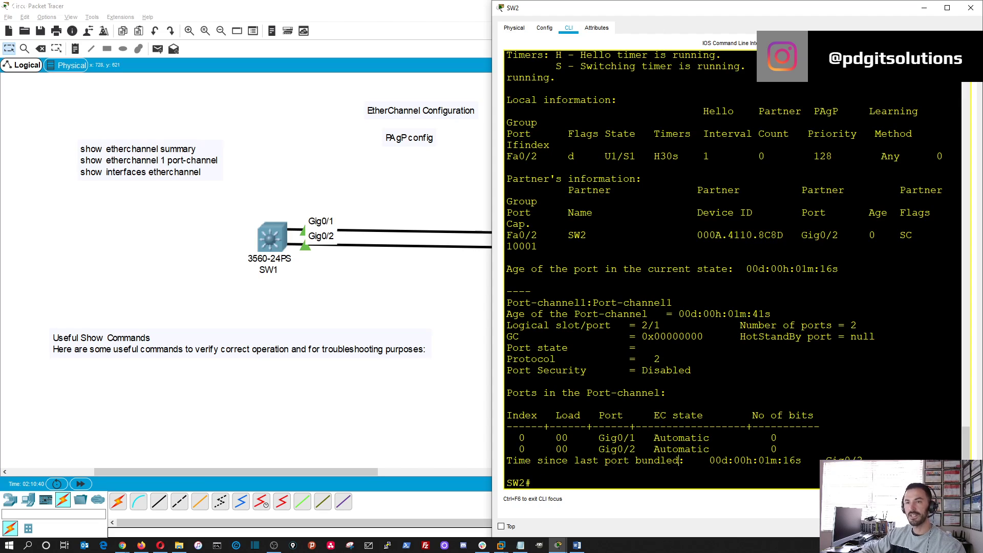
Display the EtherChannel summary on SW2 with show etherchannel summary and add a few blank prompt lines
{"action": "type", "text": "show ether"}
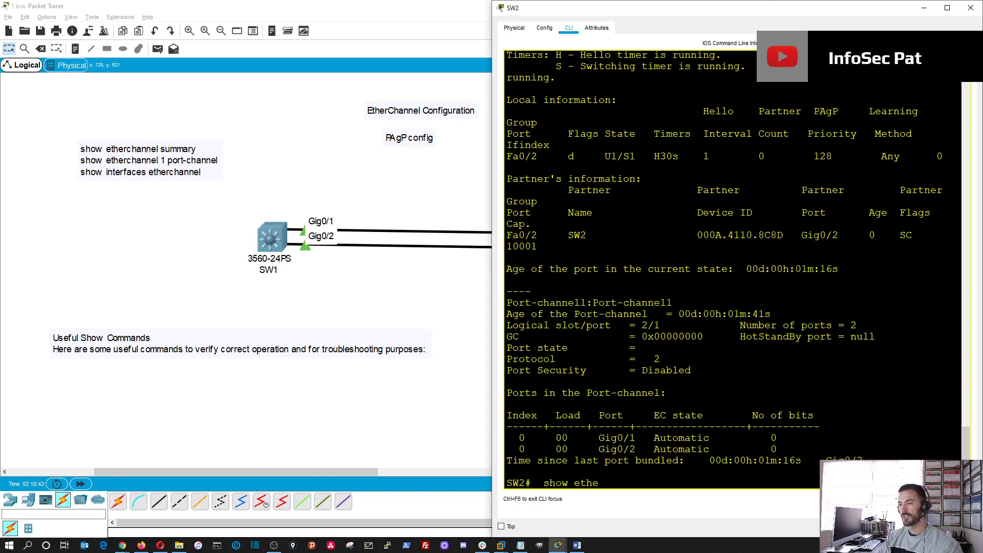
{"action": "key", "text": "Tab"}
{"action": "type", "text": "sum"}
{"action": "key", "text": "Tab"}
{"action": "key", "text": "Return"}
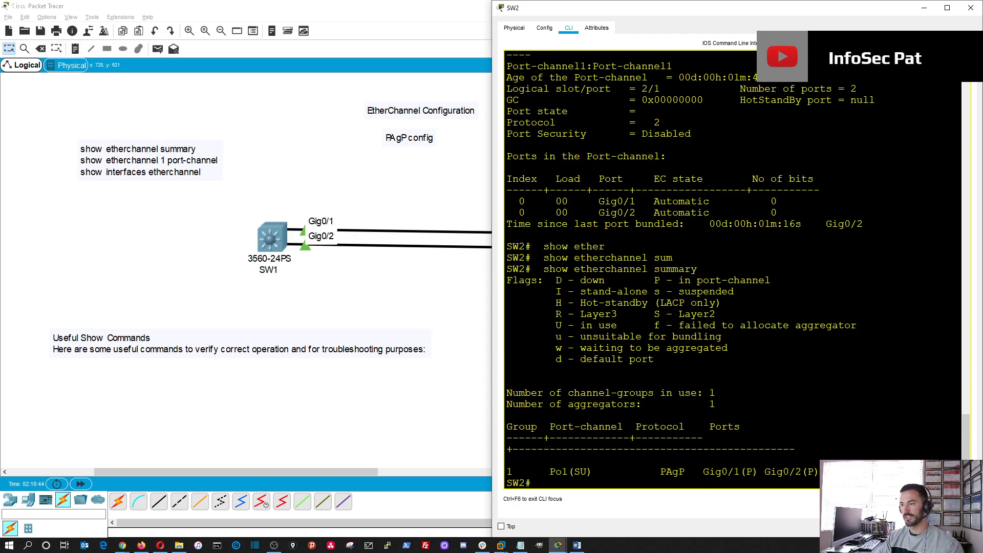
{"action": "key", "text": "Return"}
{"action": "key", "text": "Return"}
{"action": "key", "text": "Return"}
{"action": "key", "text": "Return"}
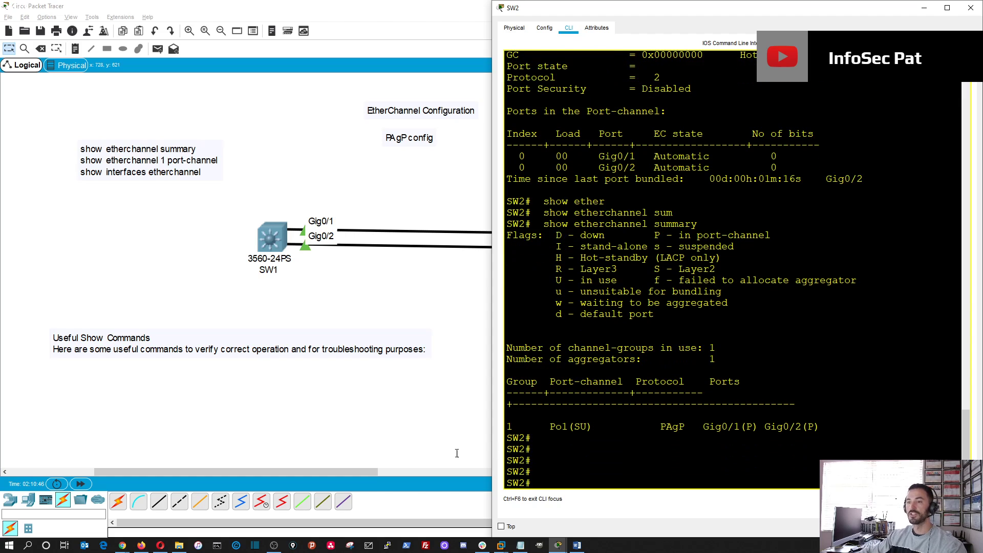
Return to the topology and move the note with the three show commands to the empty area beyond SW2
{"action": "left_click", "coordinate": [292, 425]}
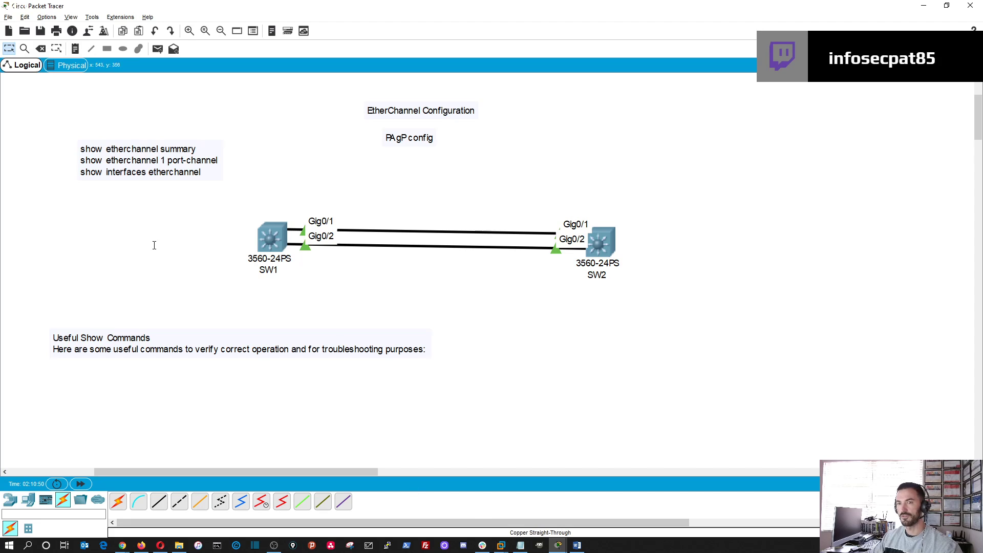
{"action": "left_click_drag", "start_coordinate": [142, 175], "coordinate": [792, 176]}
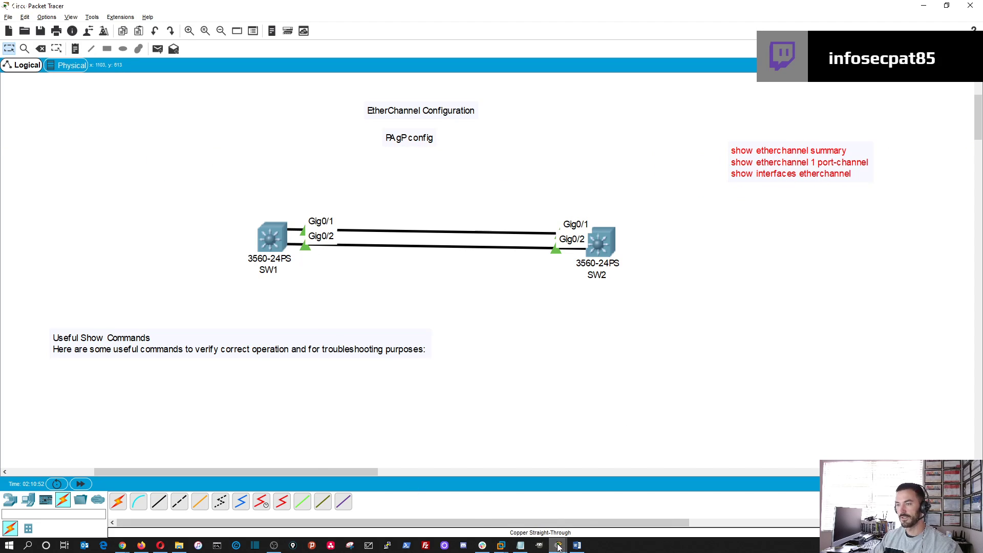
Bring up the SW1 console, maximize it and display the trunk status with show inter trunk
{"action": "mouse_move", "coordinate": [557, 550]}
{"action": "left_click", "coordinate": [587, 499]}
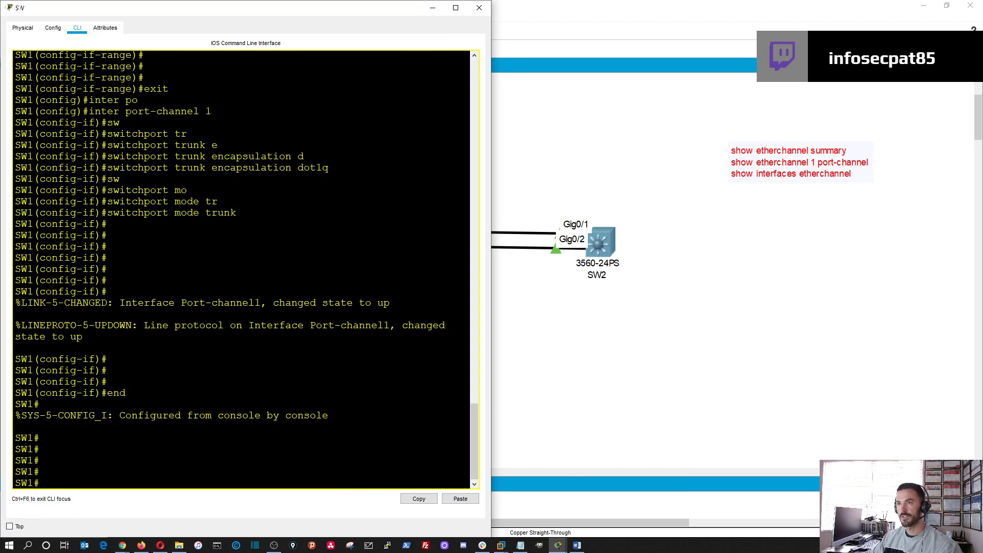
{"action": "left_click", "coordinate": [455, 7]}
{"action": "key", "text": "Return"}
{"action": "key", "text": "Return"}
{"action": "key", "text": "Return"}
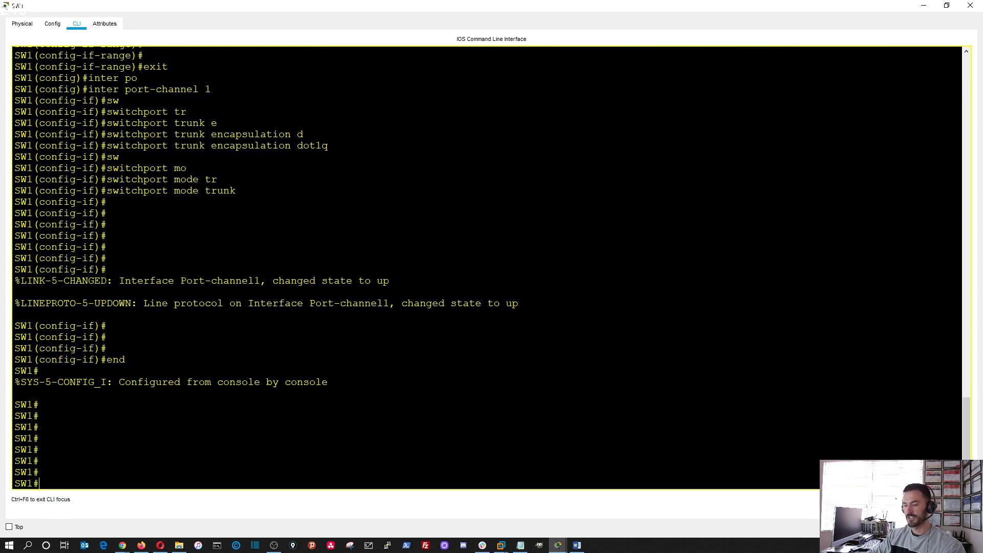
{"action": "type", "text": "show inter tru"}
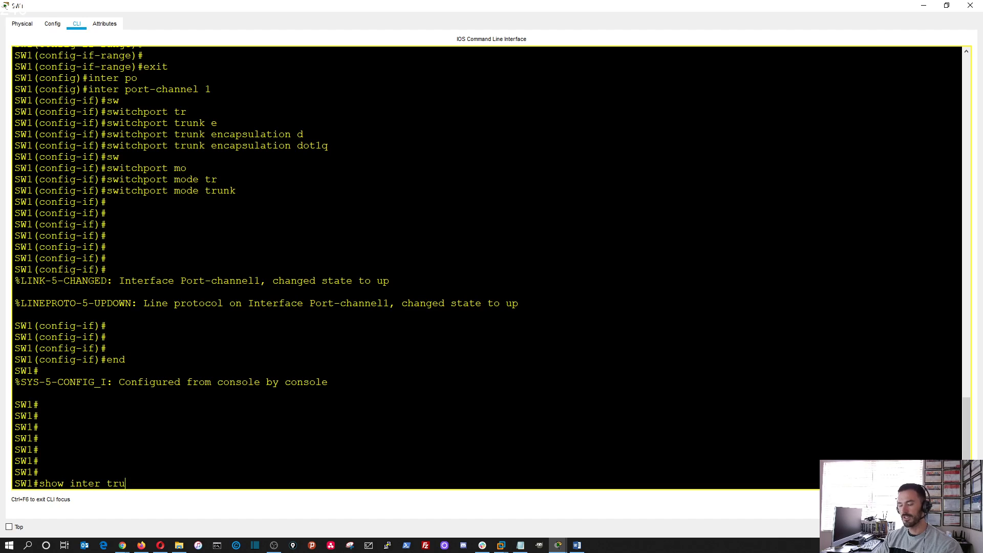
{"action": "key", "text": "Tab"}
{"action": "key", "text": "Return"}
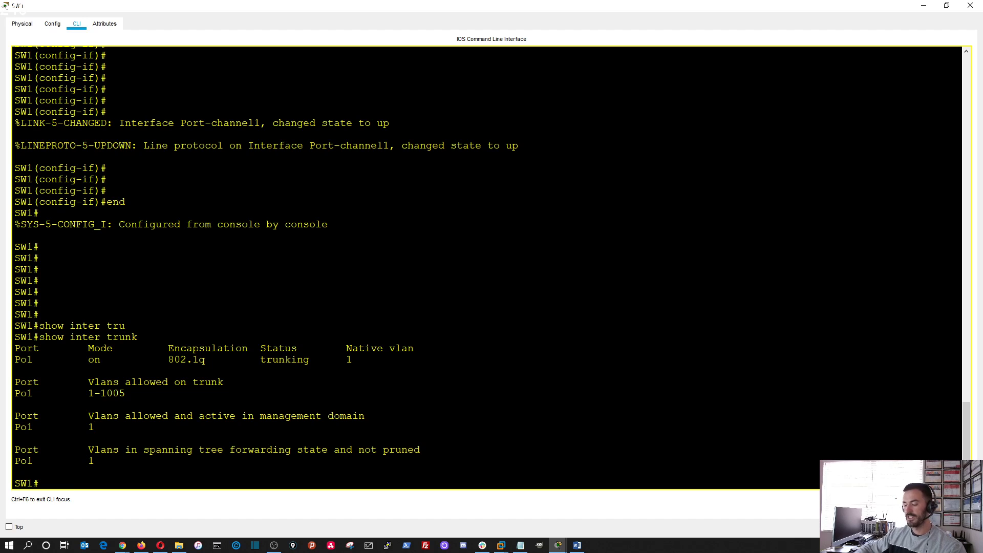
Display the EtherChannel summary on SW1 with show etherchannel summary
{"action": "type", "text": "show "}
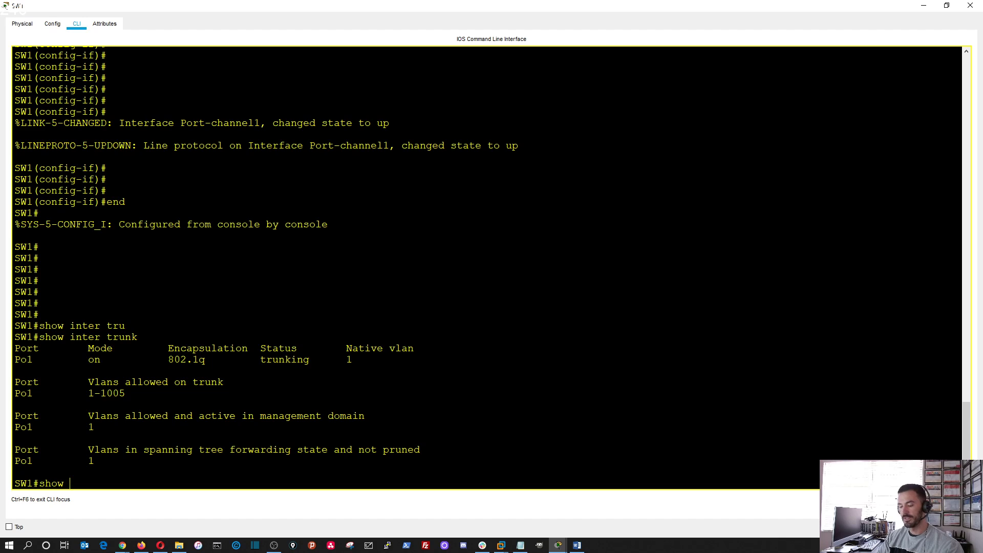
{"action": "type", "text": "ether"}
{"action": "key", "text": "Tab"}
{"action": "type", "text": "s"}
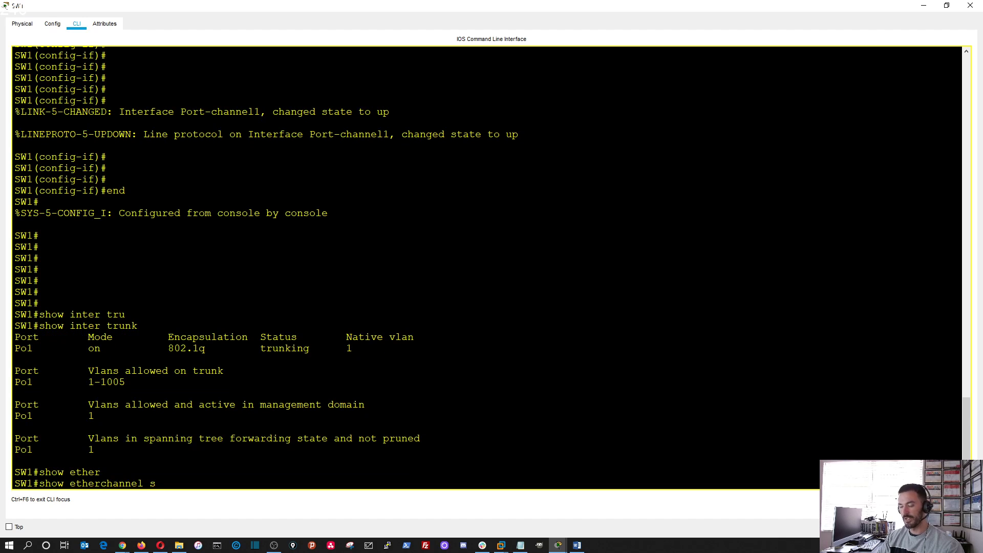
{"action": "type", "text": "um"}
{"action": "key", "text": "Tab"}
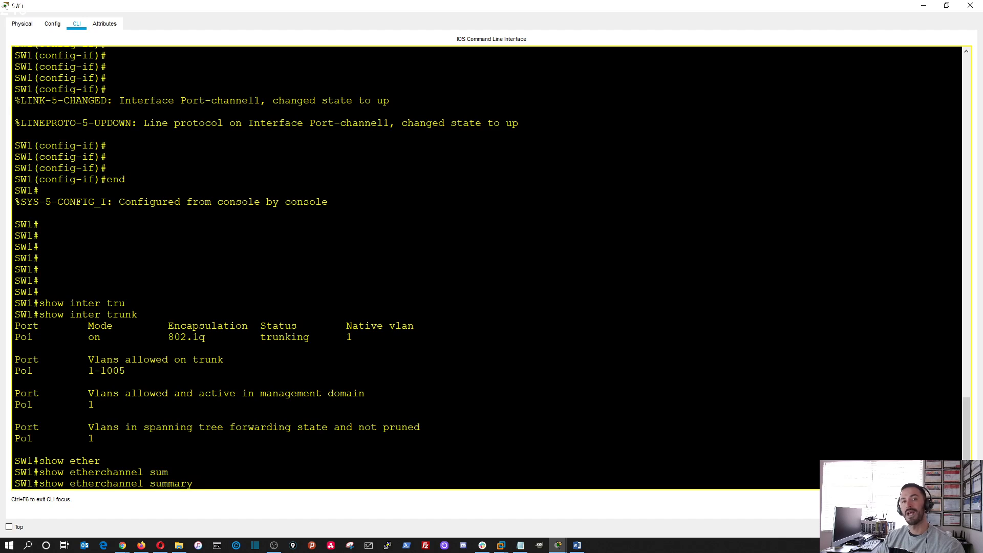
{"action": "key", "text": "Return"}
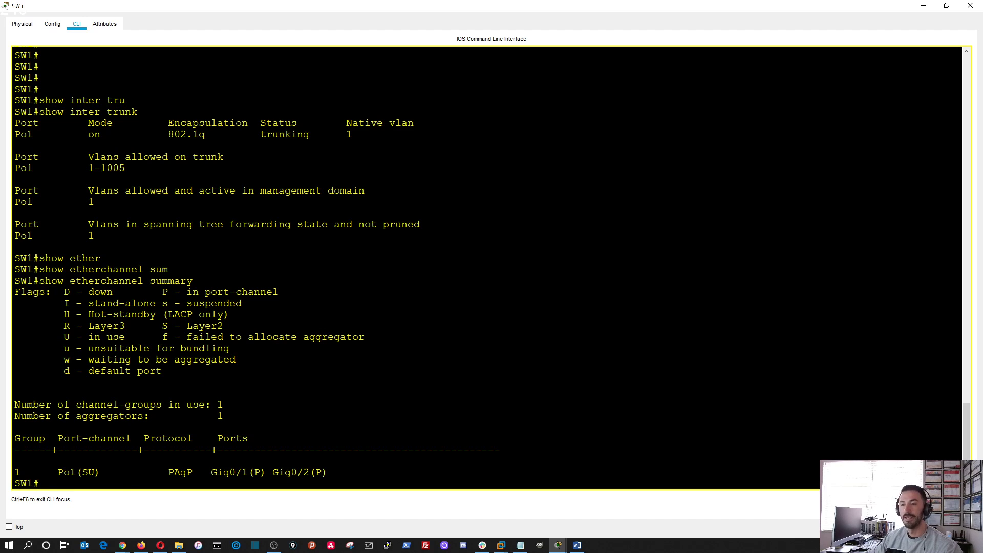
Highlight the port-channel status flags, the member ports and the in port-channel flag legend in SW1's EtherChannel summary
{"action": "left_click_drag", "start_coordinate": [89, 471], "coordinate": [83, 471]}
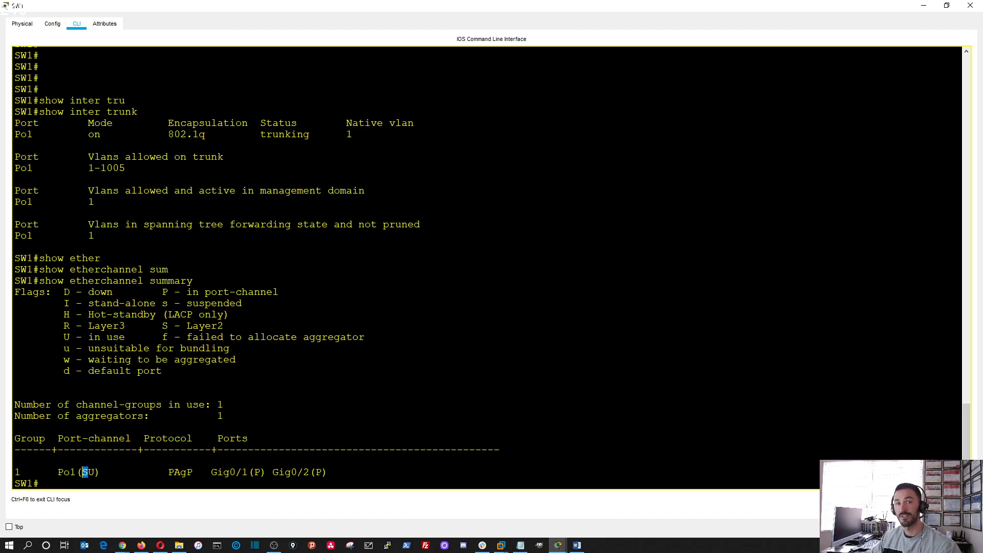
{"action": "left_click", "coordinate": [89, 472]}
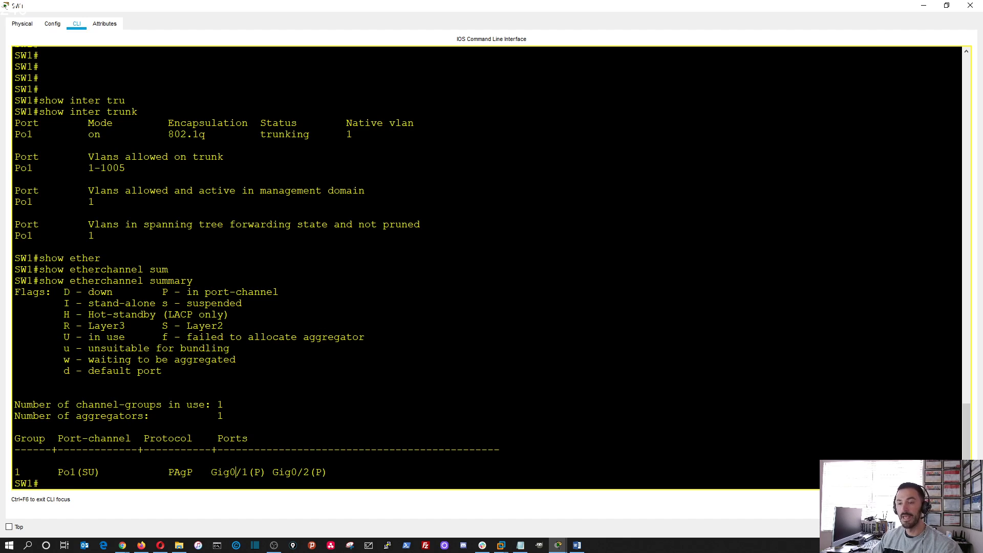
{"action": "left_click_drag", "start_coordinate": [211, 472], "coordinate": [338, 481]}
{"action": "left_click", "coordinate": [337, 482]}
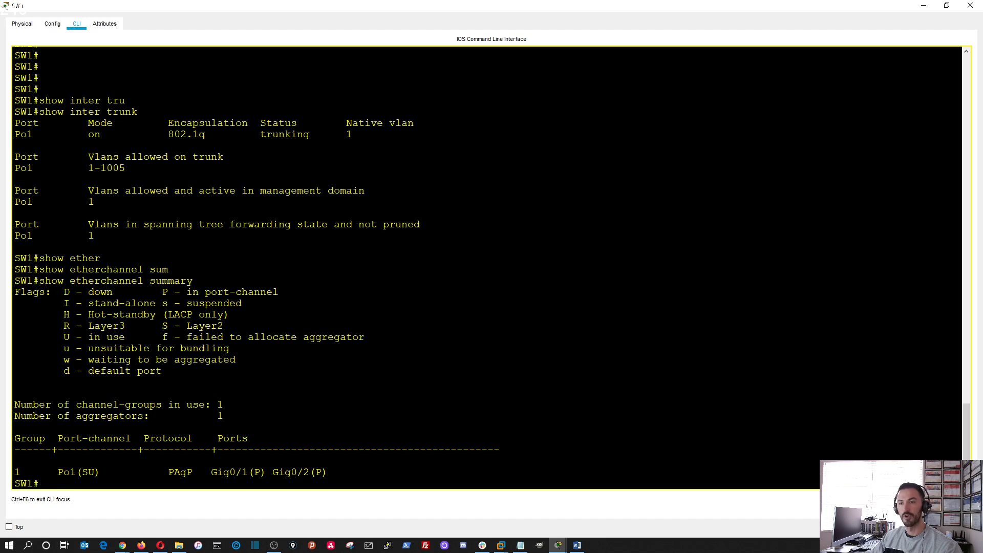
{"action": "left_click_drag", "start_coordinate": [193, 291], "coordinate": [278, 292]}
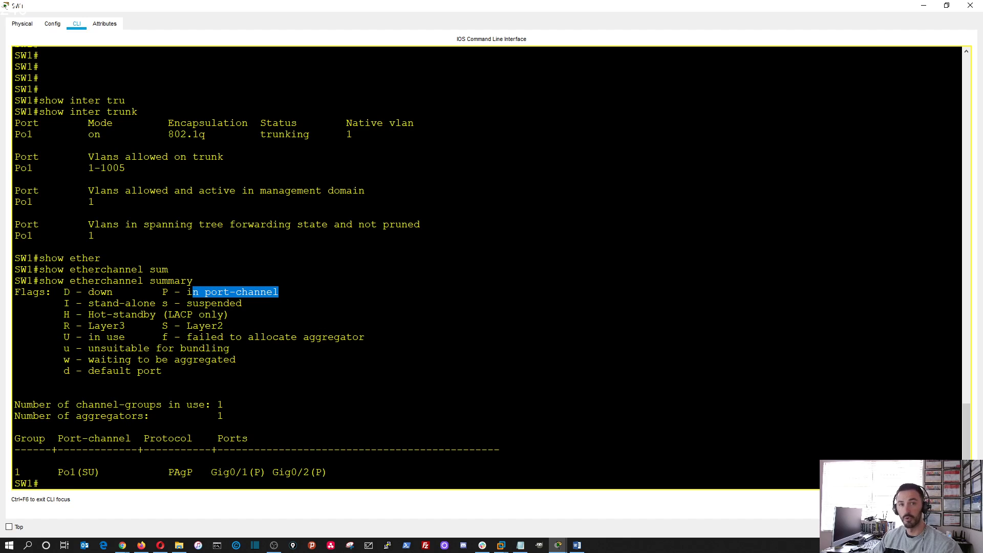
{"action": "left_click", "coordinate": [15, 426]}
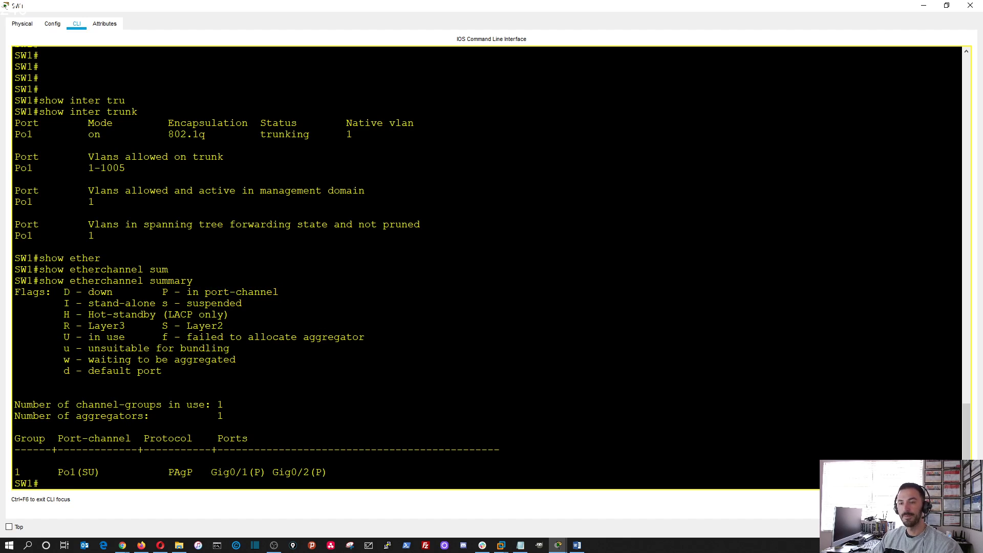
Minimize the SW1 console and bring up the SW2 console maximized
{"action": "left_click", "coordinate": [924, 8]}
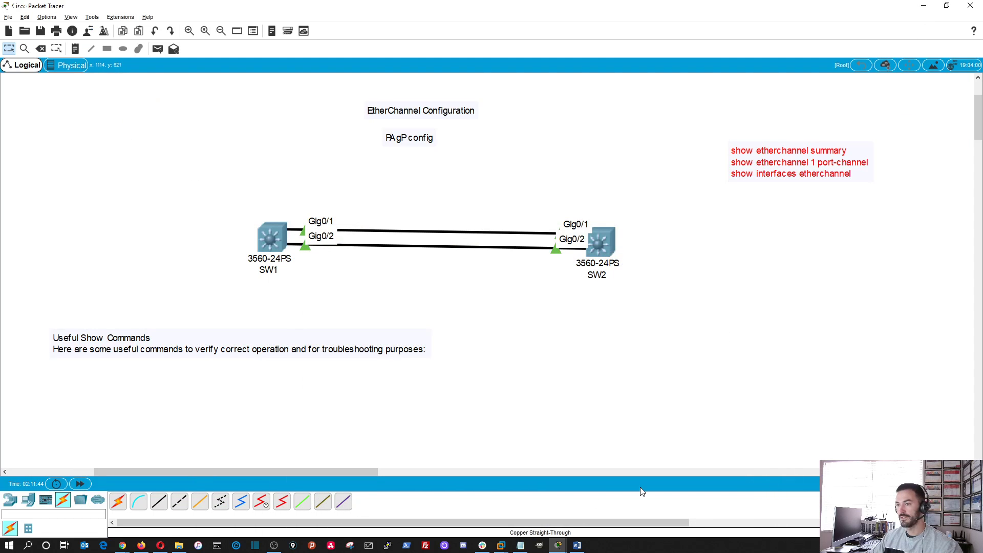
{"action": "mouse_move", "coordinate": [567, 547]}
{"action": "left_click", "coordinate": [668, 499]}
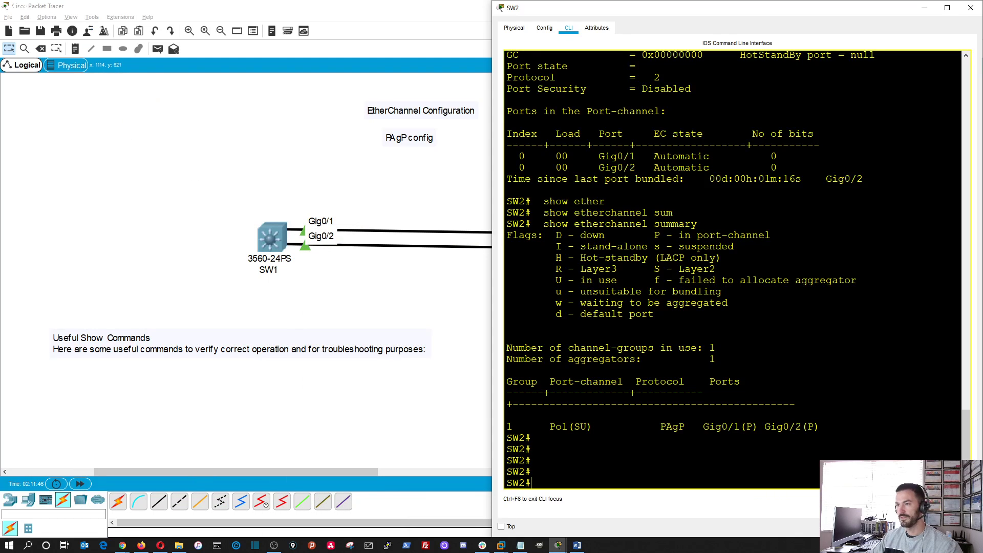
{"action": "double_click", "coordinate": [644, 9]}
{"action": "left_click", "coordinate": [684, 120]}
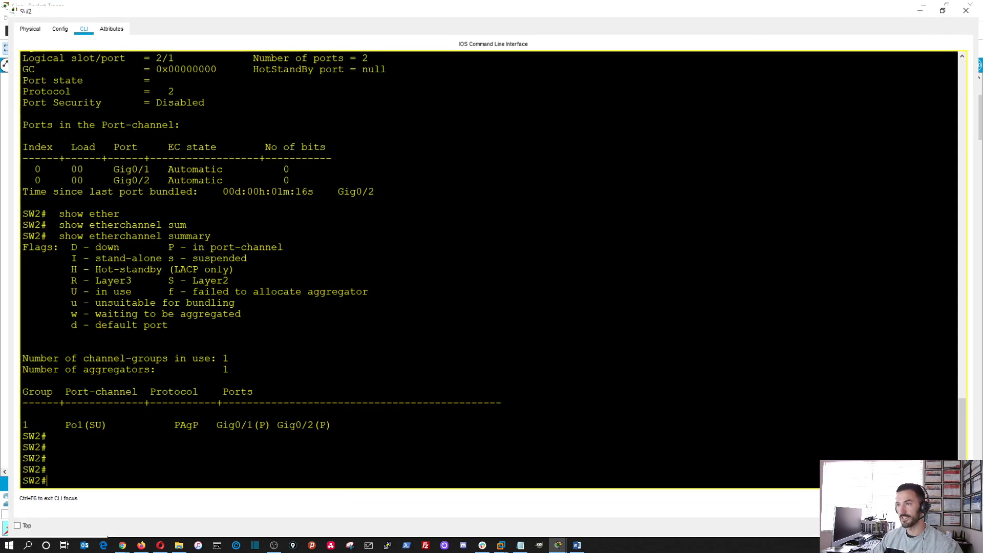
Rerun show etherchannel summary on SW2 from the command history and add a few blank prompt lines
{"action": "key", "text": "Up"}
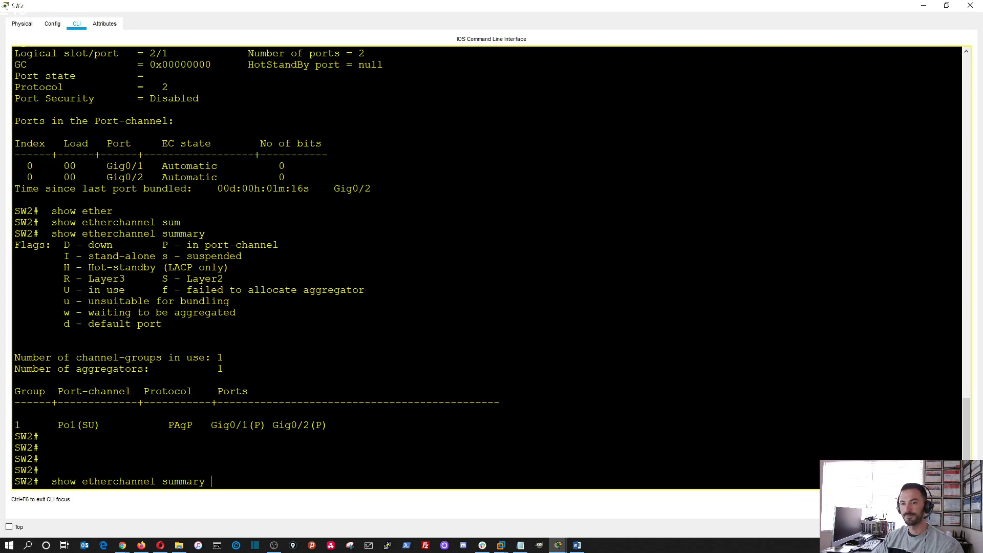
{"action": "key", "text": "Up"}
{"action": "key", "text": "Down"}
{"action": "key", "text": "Return"}
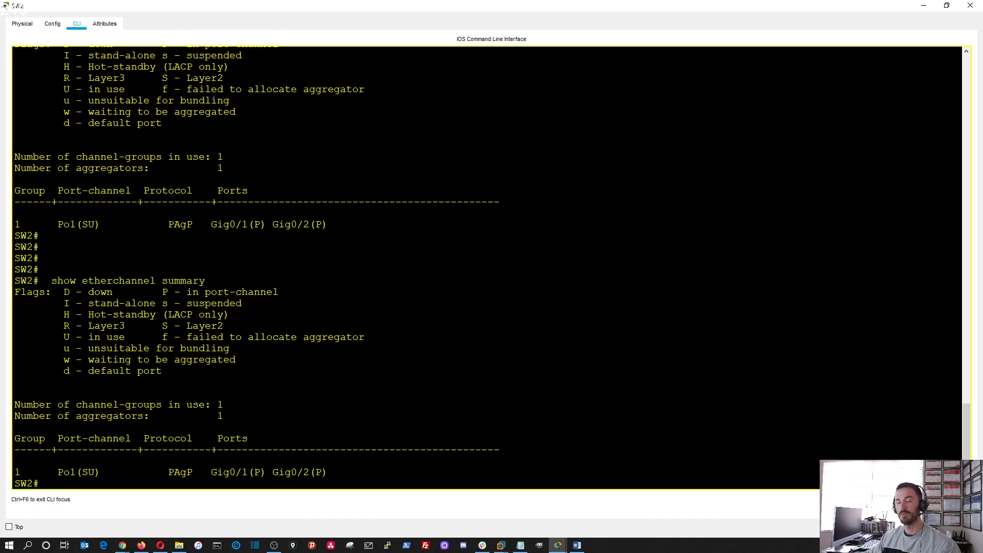
{"action": "triple_click", "coordinate": [149, 371]}
{"action": "key", "text": "Return"}
{"action": "key", "text": "Return"}
{"action": "key", "text": "Return"}
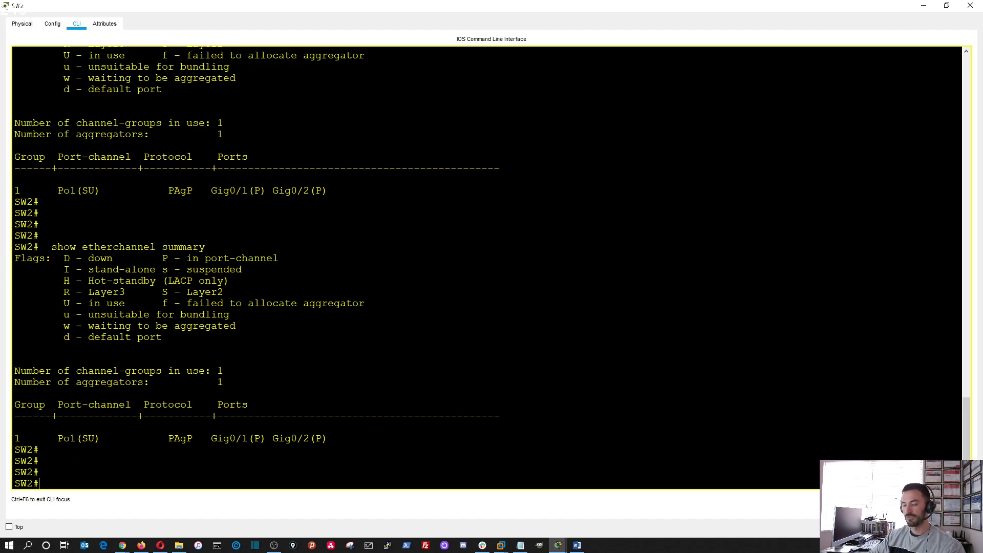
Display the port-channel interface details on SW2 with show interfaces port-channel 1 and quit the paged output
{"action": "type", "text": "show inter"}
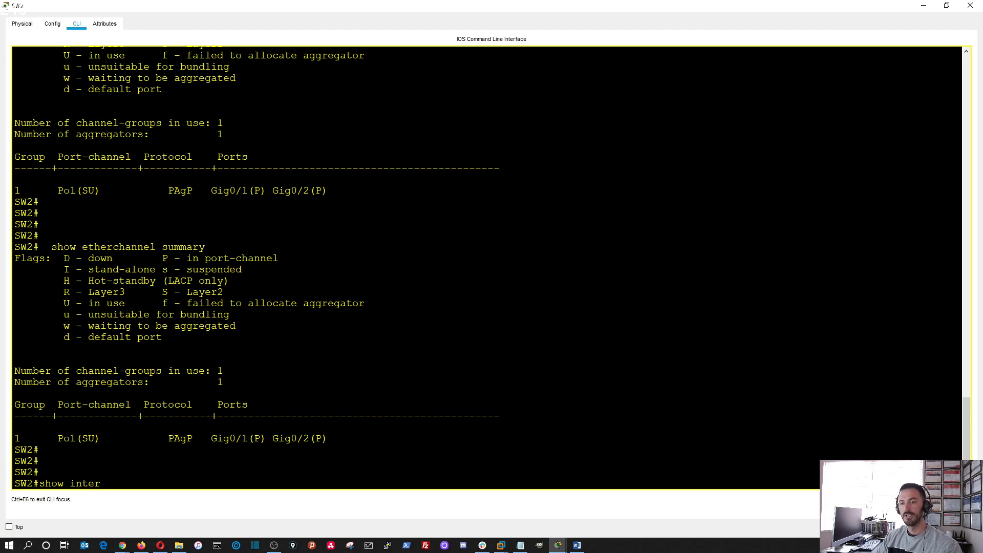
{"action": "key", "text": "Tab"}
{"action": "type", "text": "po"}
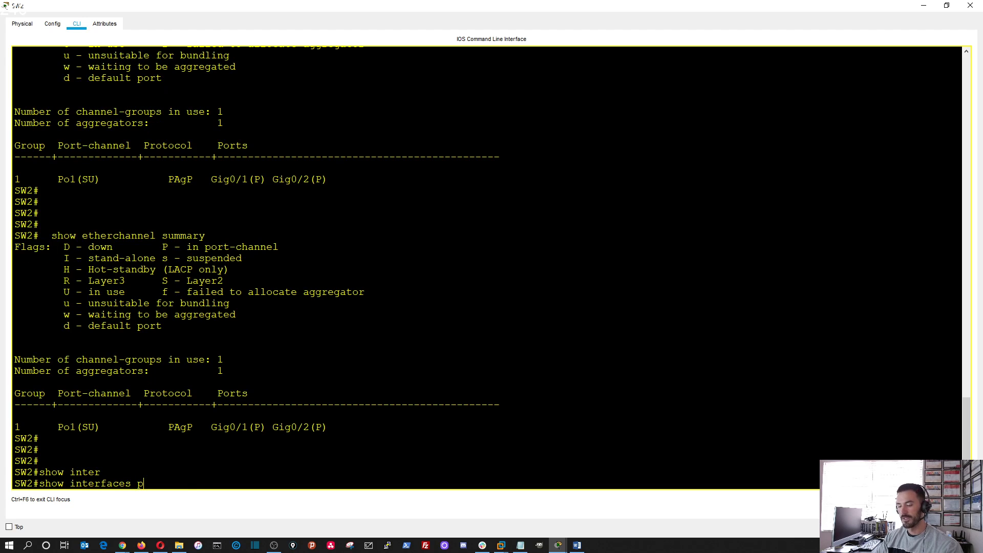
{"action": "key", "text": "Tab"}
{"action": "type", "text": "1"}
{"action": "key", "text": "Return"}
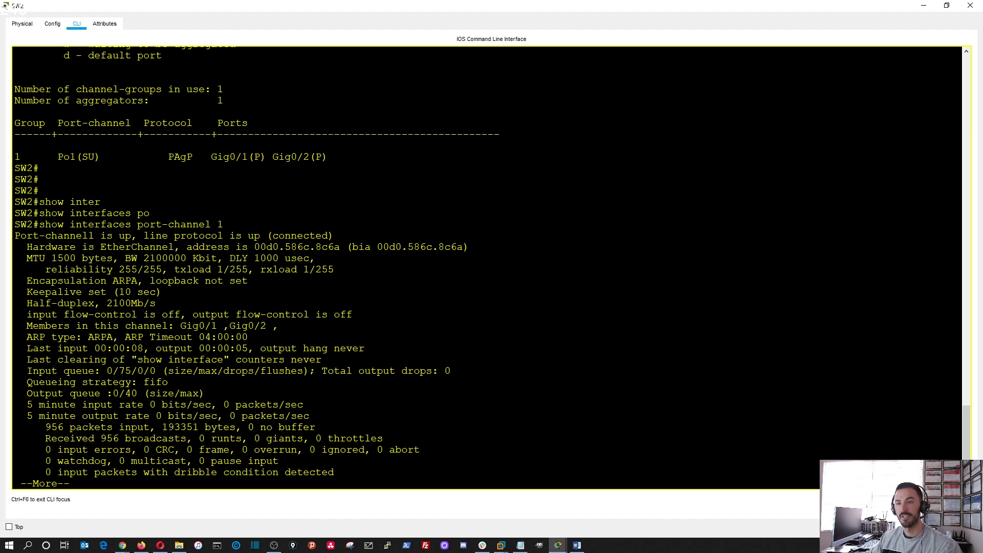
{"action": "key", "text": "q"}
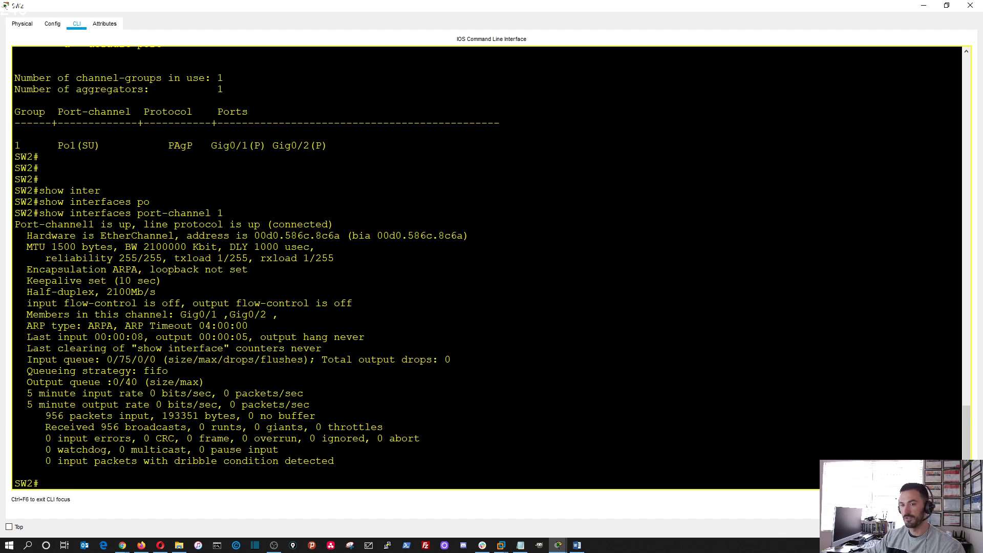
Display the port-channel status on SW2 with show interfaces port-channel 1 status
{"action": "key", "text": "Up"}
{"action": "type", "text": "st"}
{"action": "key", "text": "Tab"}
{"action": "key", "text": "Return"}
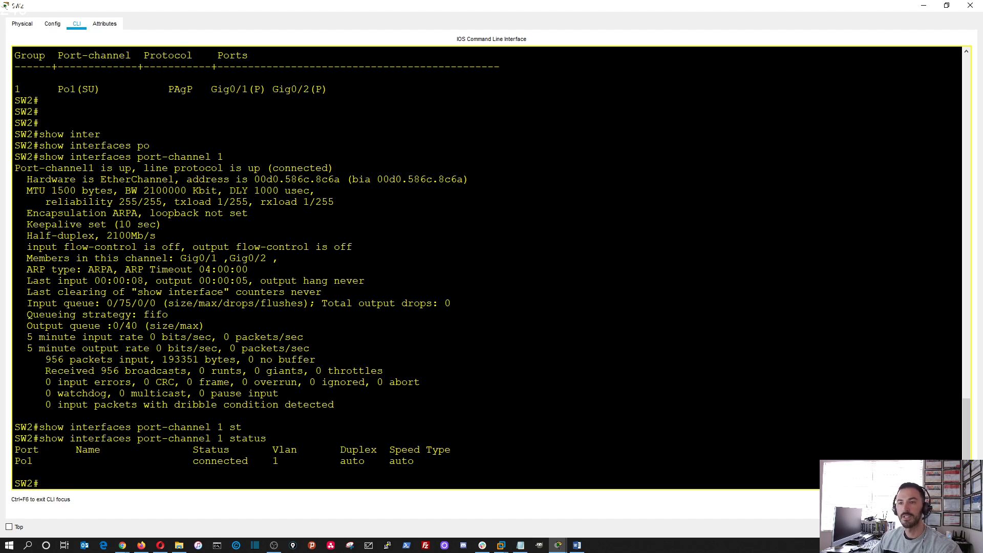
Highlight the bandwidth value in SW2's port-channel 1 details and add a few blank prompt lines
{"action": "left_click_drag", "start_coordinate": [125, 190], "coordinate": [223, 190]}
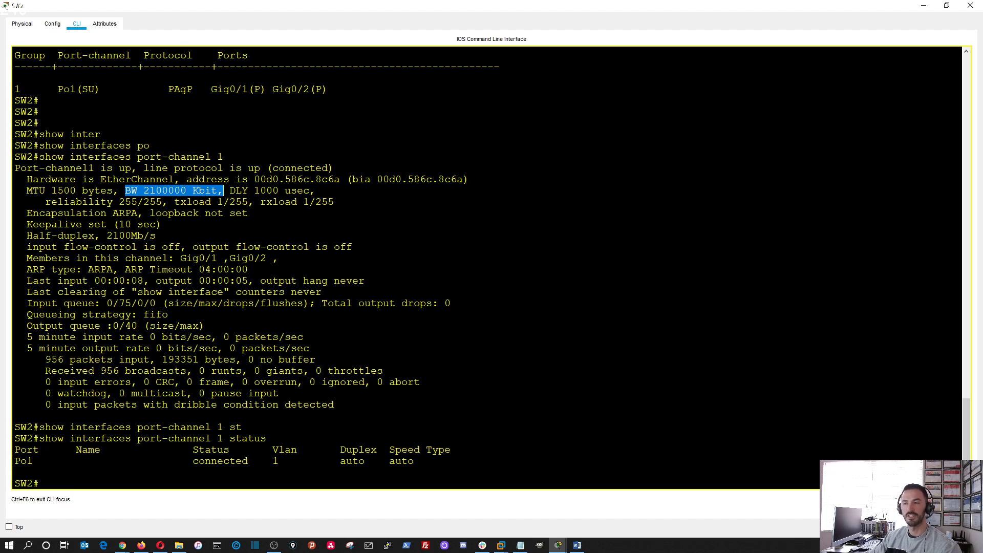
{"action": "left_click", "coordinate": [266, 336]}
{"action": "key", "text": "Return"}
{"action": "key", "text": "Return"}
{"action": "key", "text": "Return"}
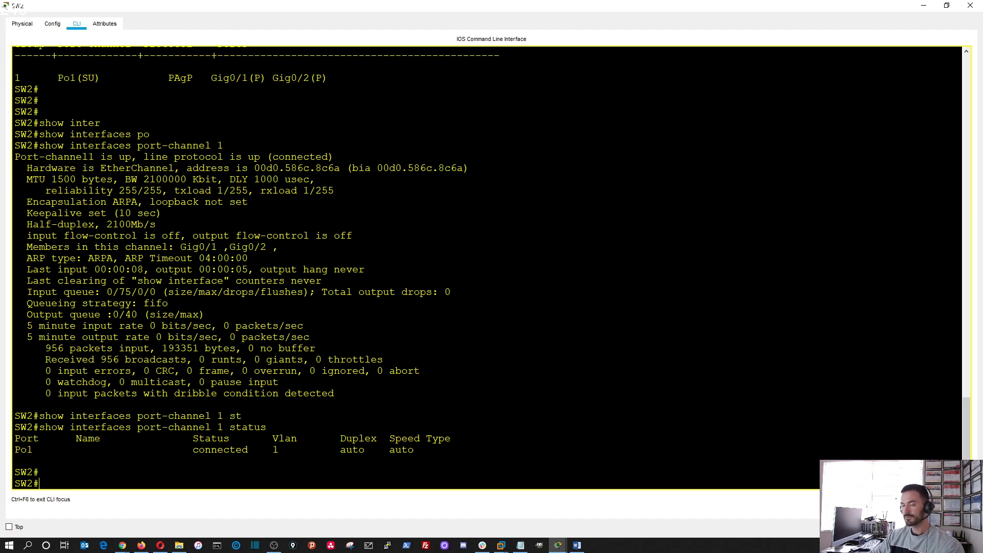
Display SW2's running configuration with show running-config and highlight the interface Port-channel1 trunk settings
{"action": "type", "text": "show run"}
{"action": "key", "text": "Return"}
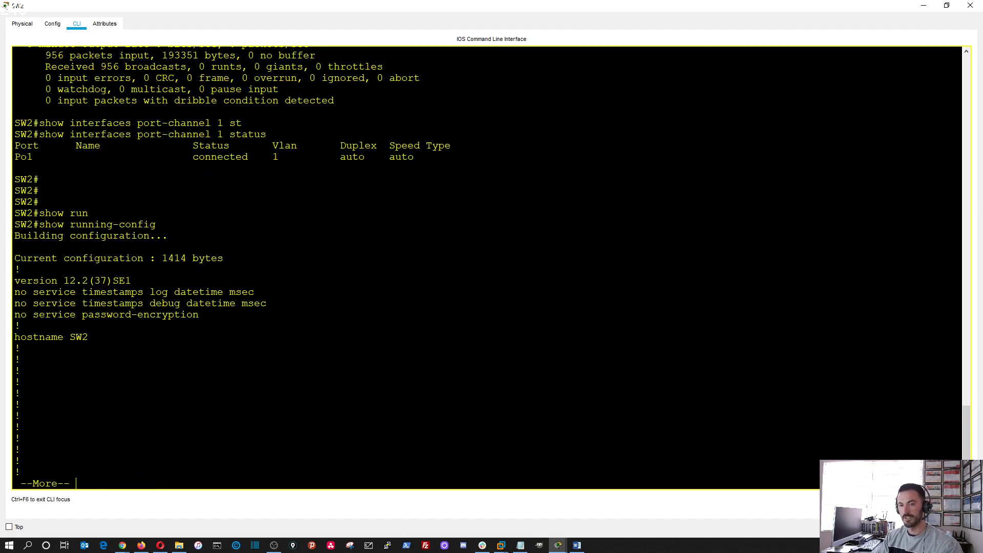
{"action": "key", "text": "space"}
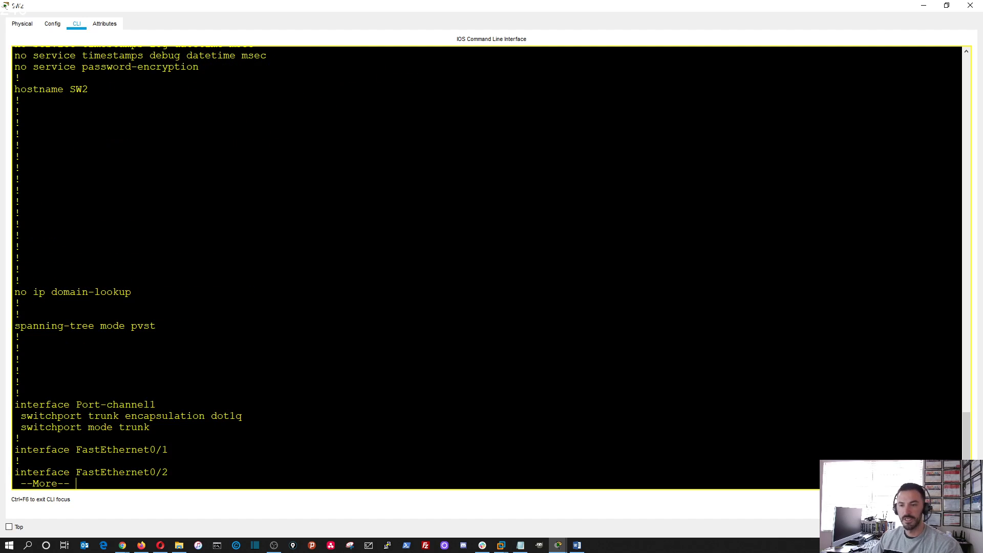
{"action": "left_click_drag", "start_coordinate": [131, 427], "coordinate": [26, 404]}
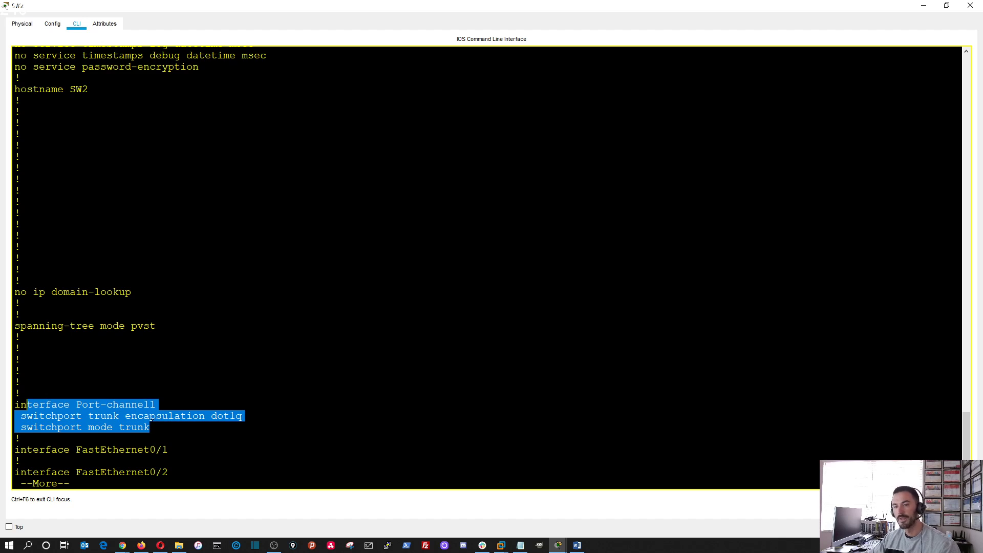
{"action": "left_click", "coordinate": [190, 407]}
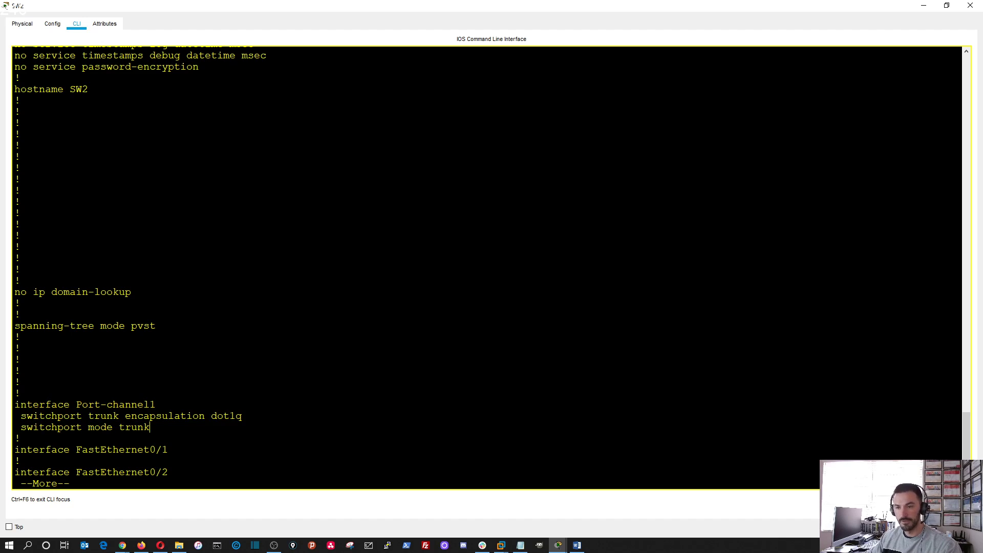
{"action": "left_click_drag", "start_coordinate": [150, 427], "coordinate": [21, 406]}
{"action": "left_click", "coordinate": [177, 410]}
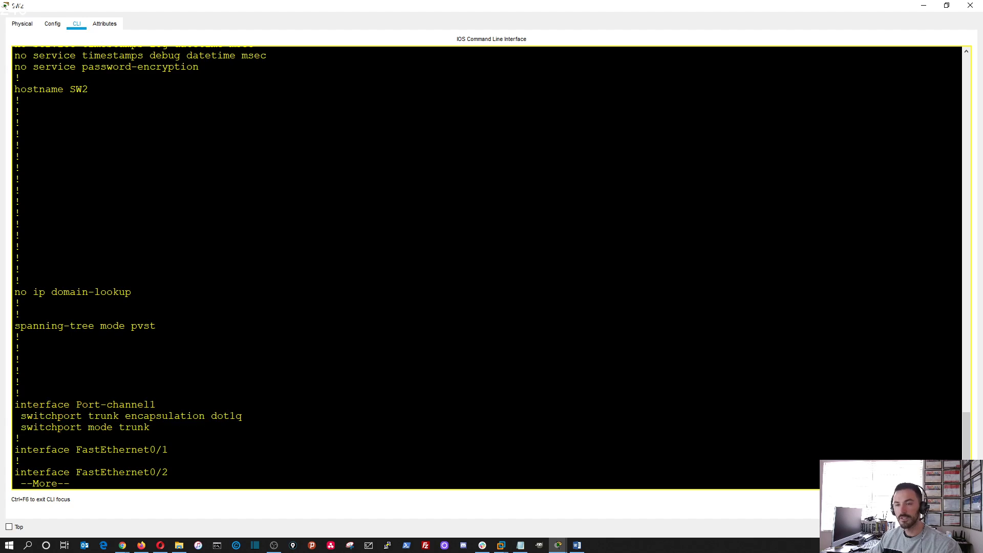
Page to the end of SW2's running configuration, highlight the GigabitEthernet0/1 and GigabitEthernet0/2 settings, and return to the topology
{"action": "key", "text": "space"}
{"action": "key", "text": "space"}
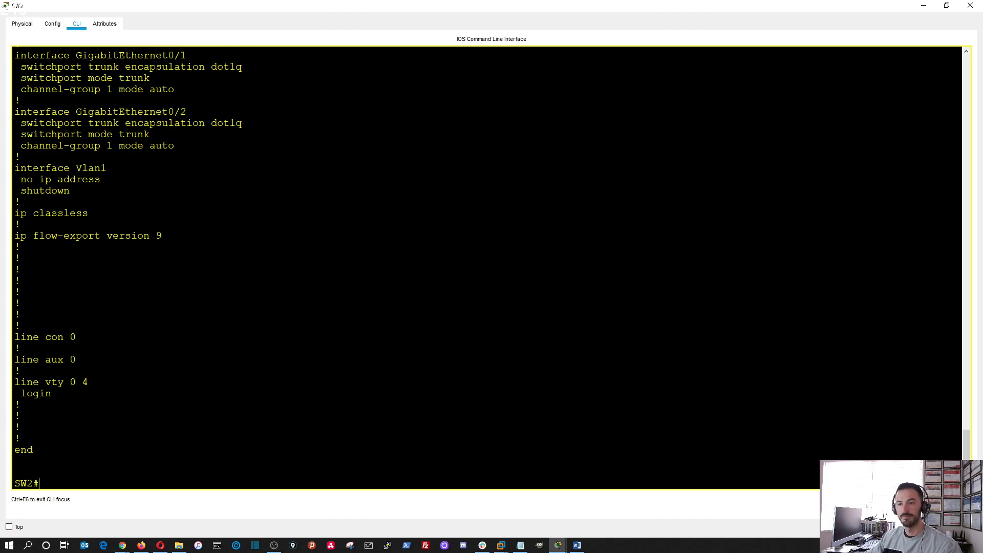
{"action": "scroll", "coordinate": [20, 370], "scroll_direction": "up", "scroll_amount": 2}
{"action": "scroll", "coordinate": [175, 268], "scroll_direction": "up", "scroll_amount": 2}
{"action": "left_click_drag", "start_coordinate": [174, 268], "coordinate": [21, 178]}
{"action": "left_click", "coordinate": [107, 291]}
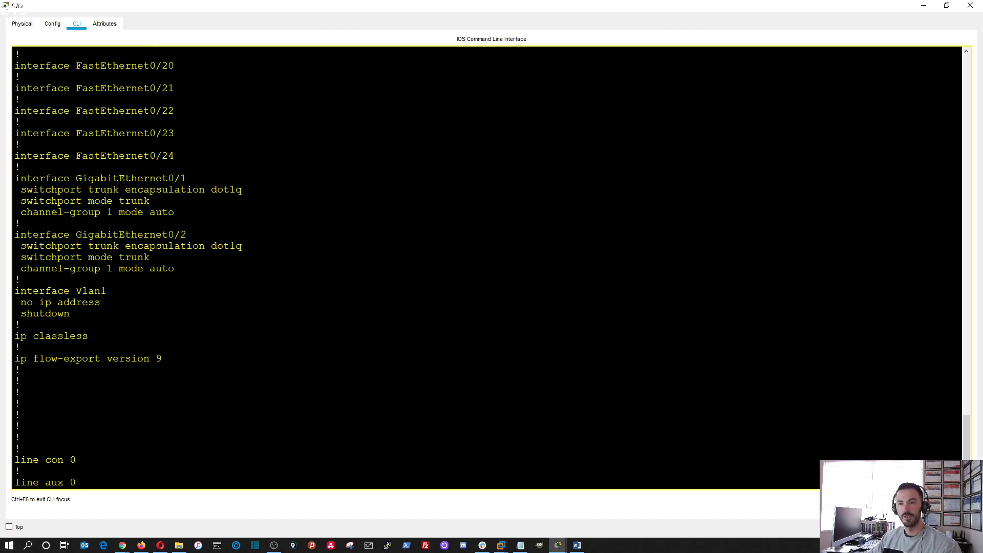
{"action": "scroll", "coordinate": [107, 291], "scroll_direction": "down", "scroll_amount": 4}
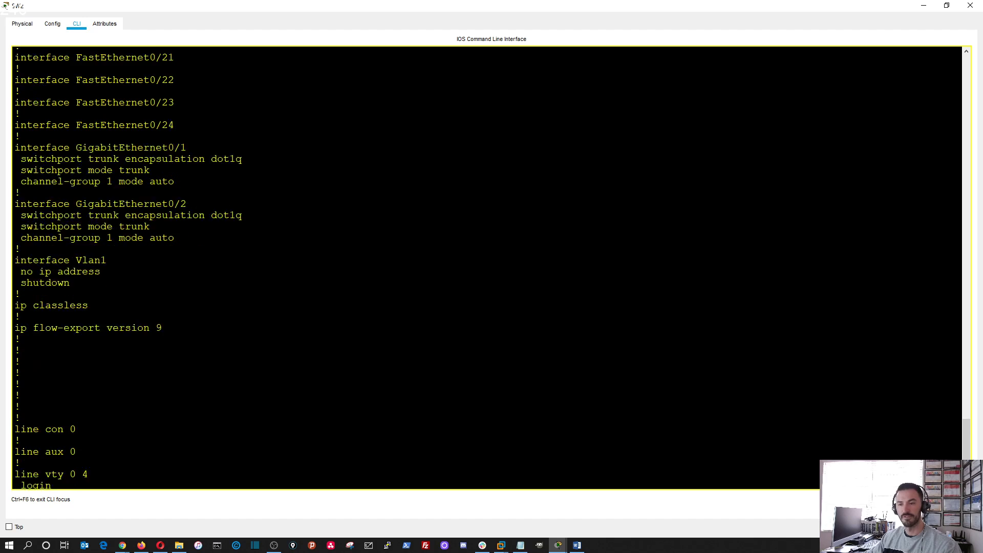
{"action": "left_click", "coordinate": [920, 10]}
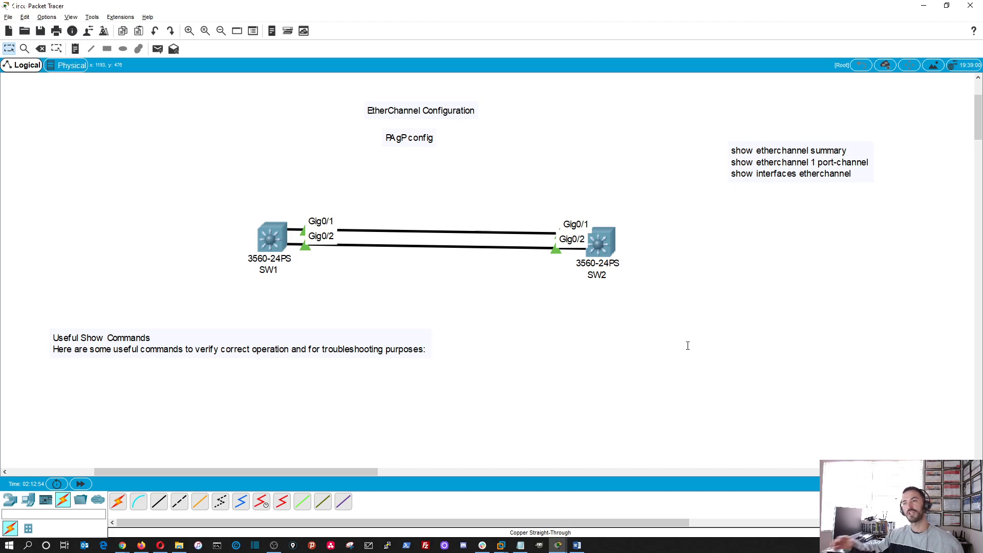